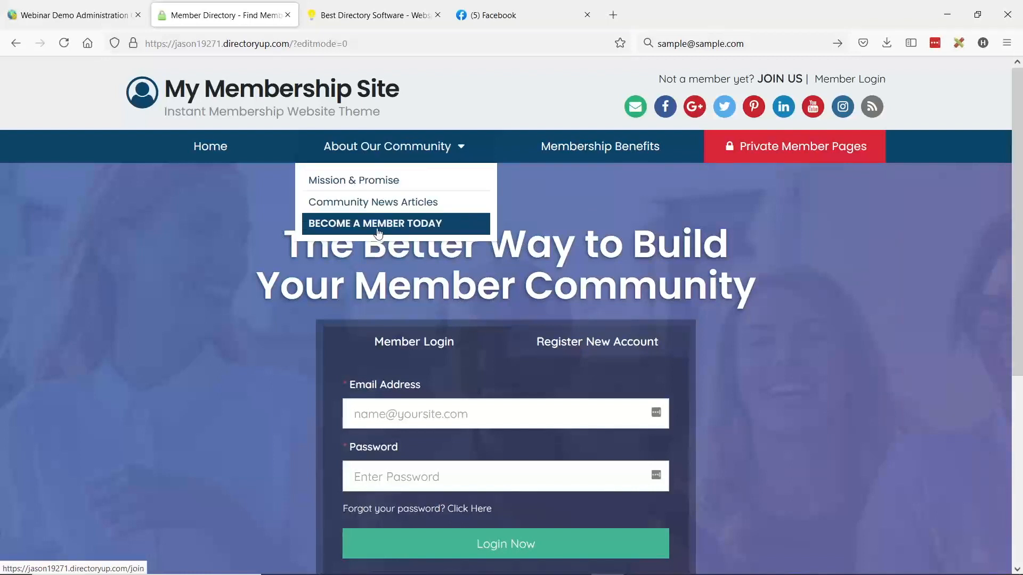
# - Open the Membership Benefits page and review its landing content from the heading down to the footer
pyautogui.click(596, 148)
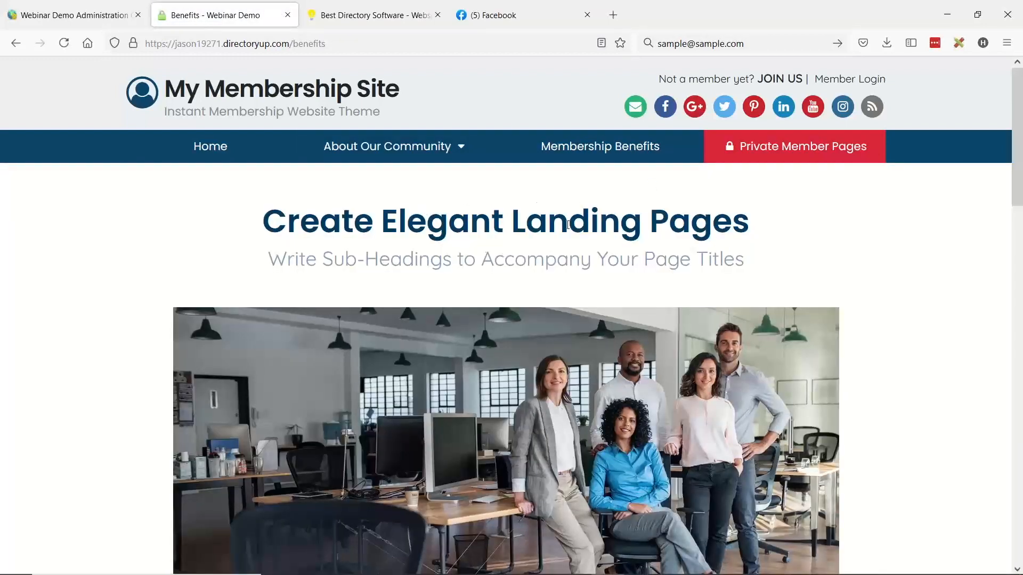
pyautogui.scroll(-8, 567, 225)
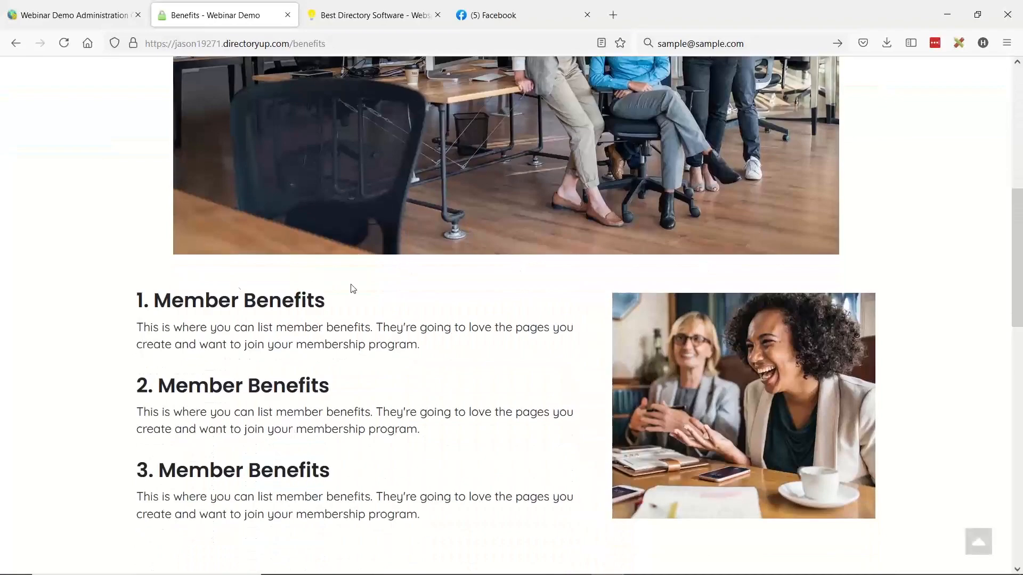
pyautogui.scroll(-6, 475, 276)
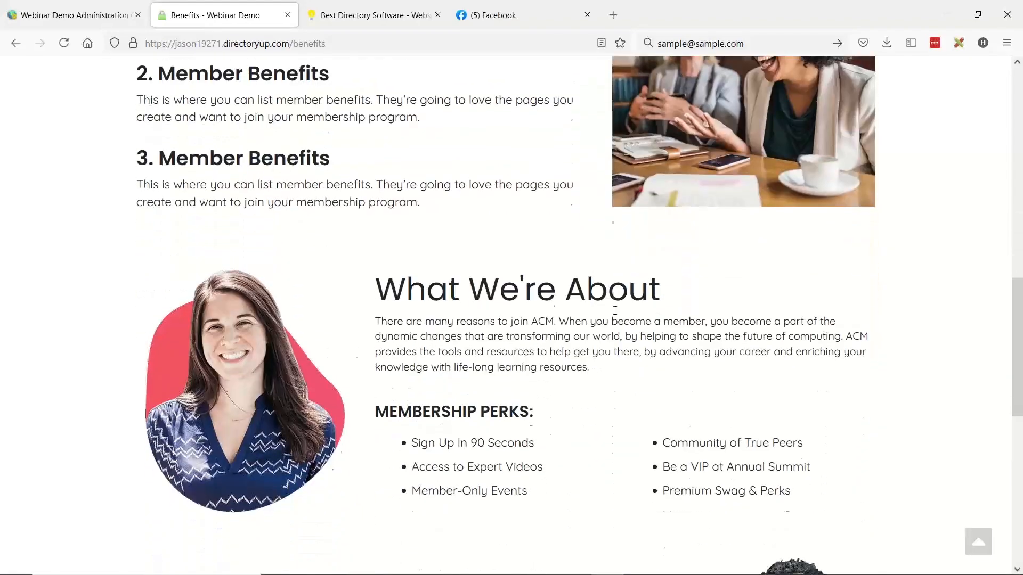
pyautogui.scroll(-3, 620, 304)
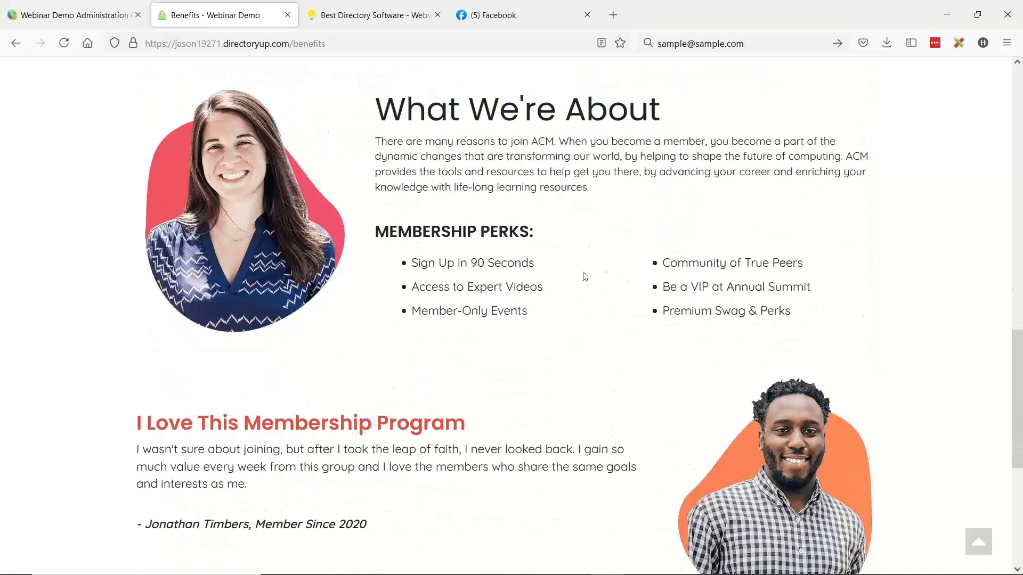
pyautogui.scroll(-3, 622, 296)
pyautogui.scroll(-3, 631, 312)
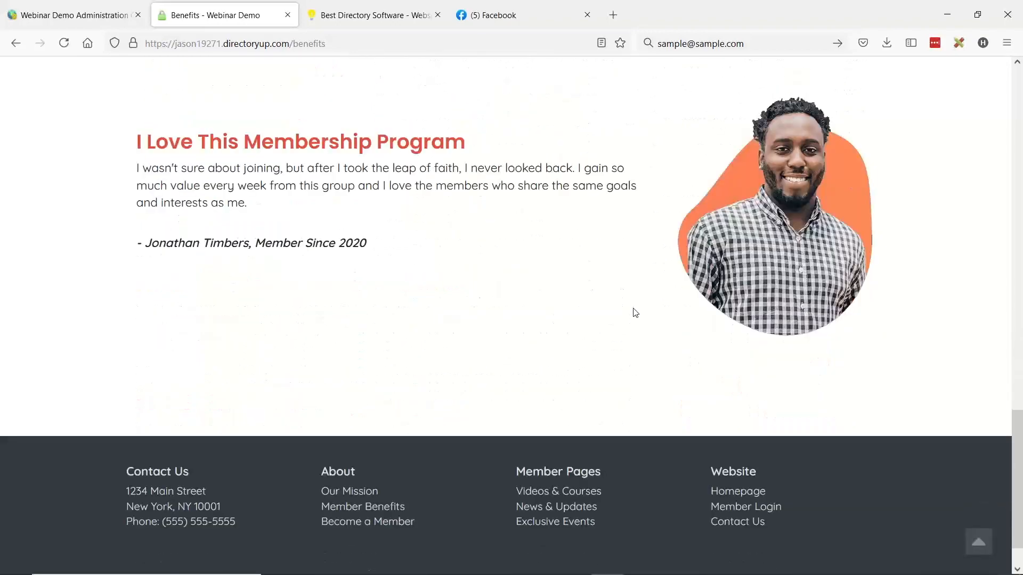
pyautogui.scroll(18, 628, 320)
pyautogui.scroll(5, 626, 380)
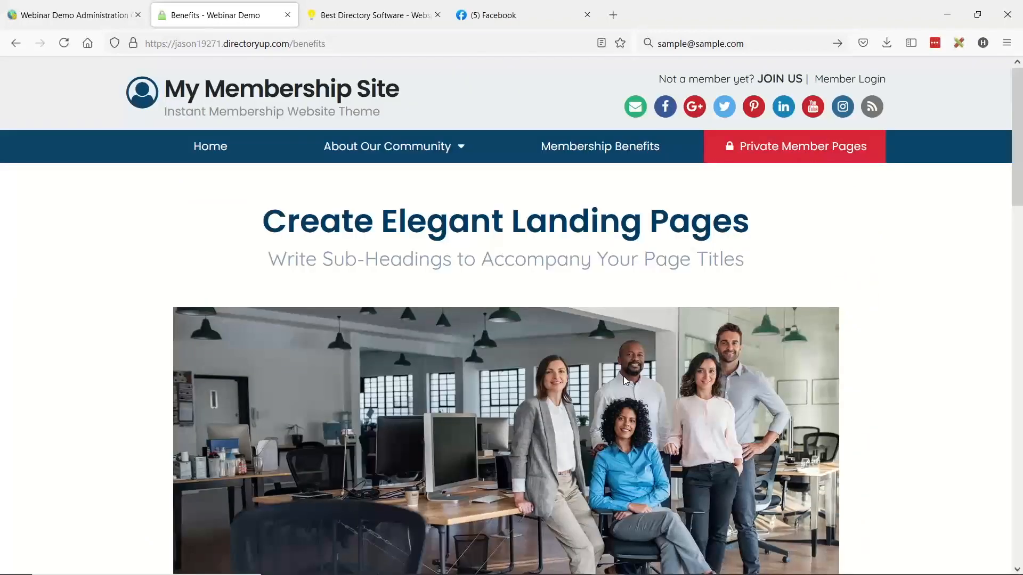
# - Return to the site's homepage, look through the Register New Account form, and switch back to the Member Login form
pyautogui.click(261, 116)
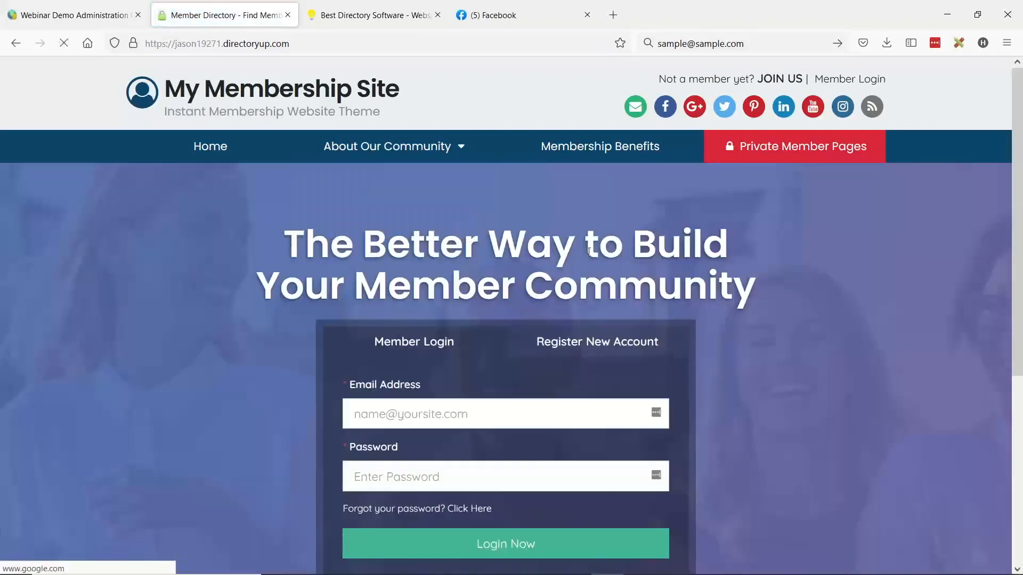
pyautogui.scroll(-3, 588, 251)
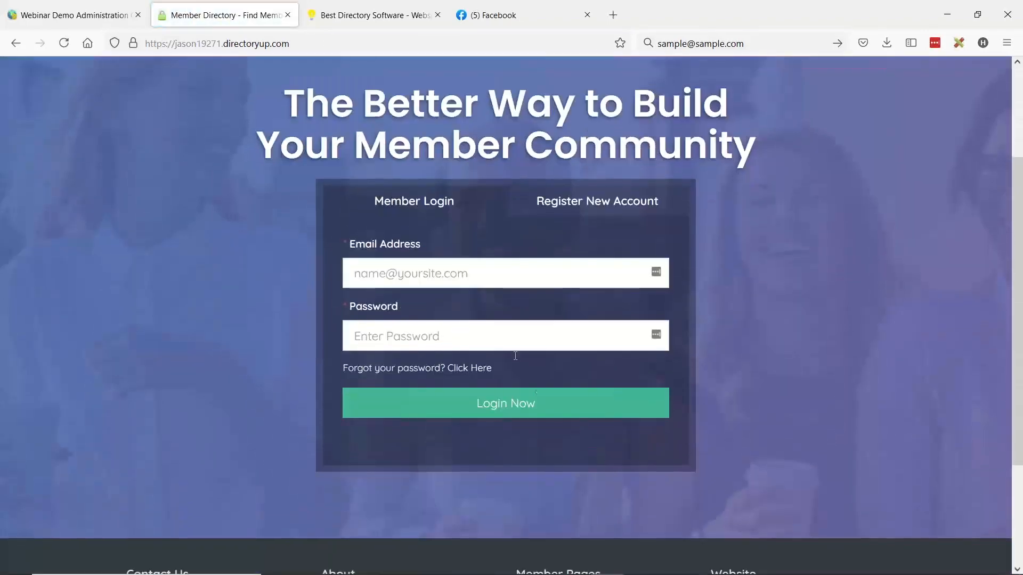
pyautogui.click(617, 201)
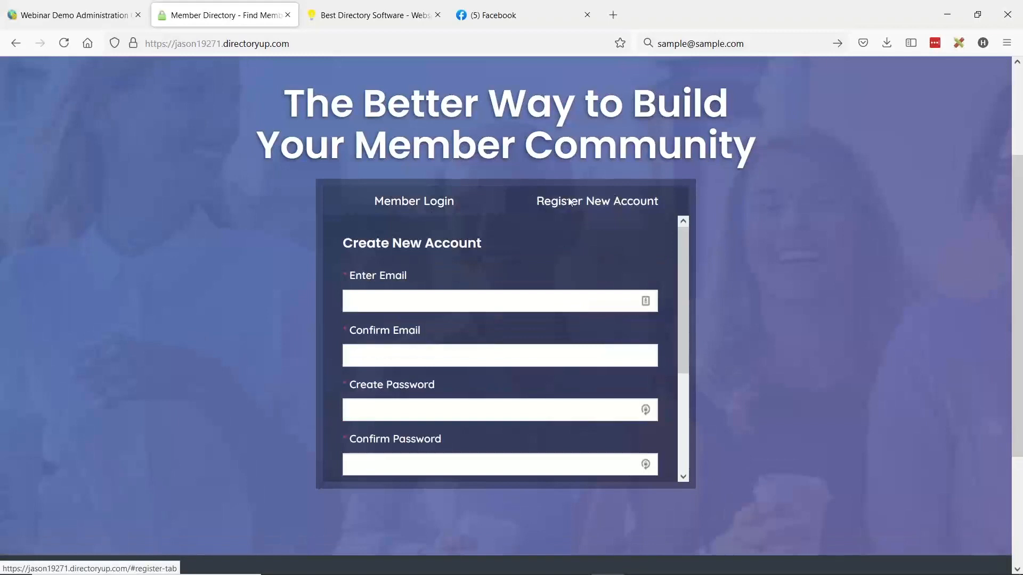
pyautogui.scroll(-5, 593, 303)
pyautogui.scroll(2, 595, 315)
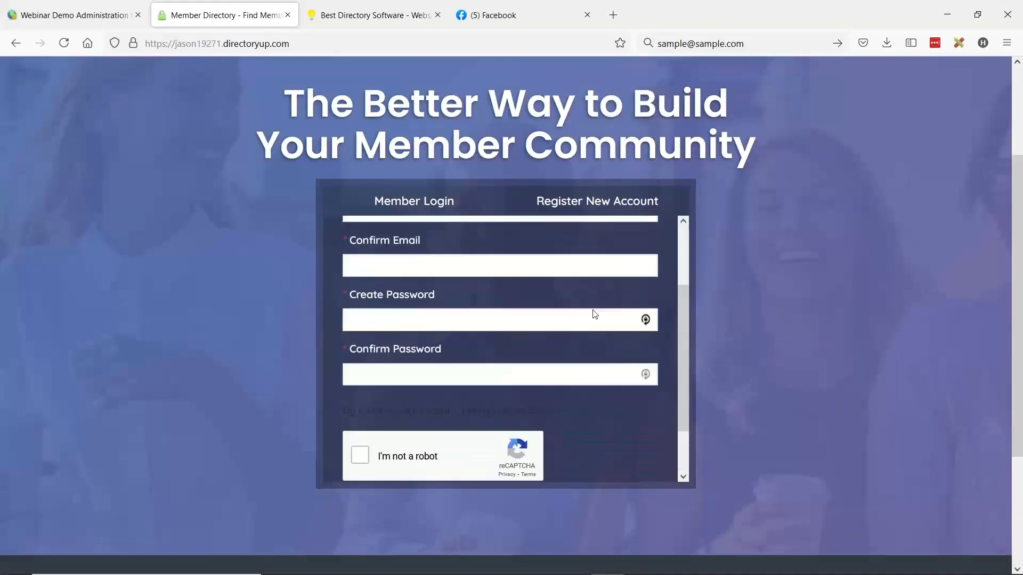
pyautogui.scroll(2, 595, 314)
pyautogui.click(456, 205)
pyautogui.scroll(3, 616, 308)
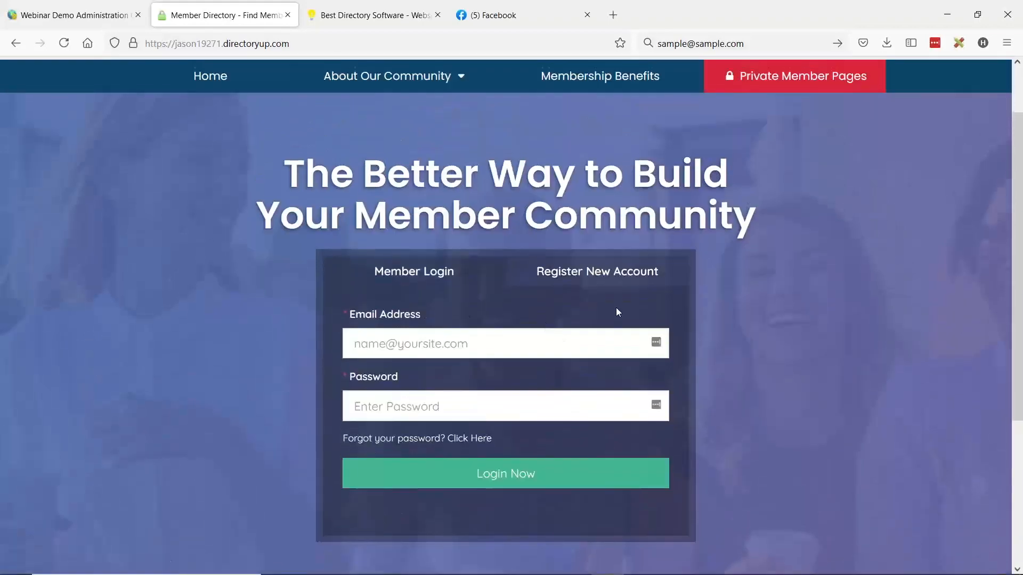
# - Look over the homepage's footer links and return to the site header
pyautogui.scroll(-5, 767, 304)
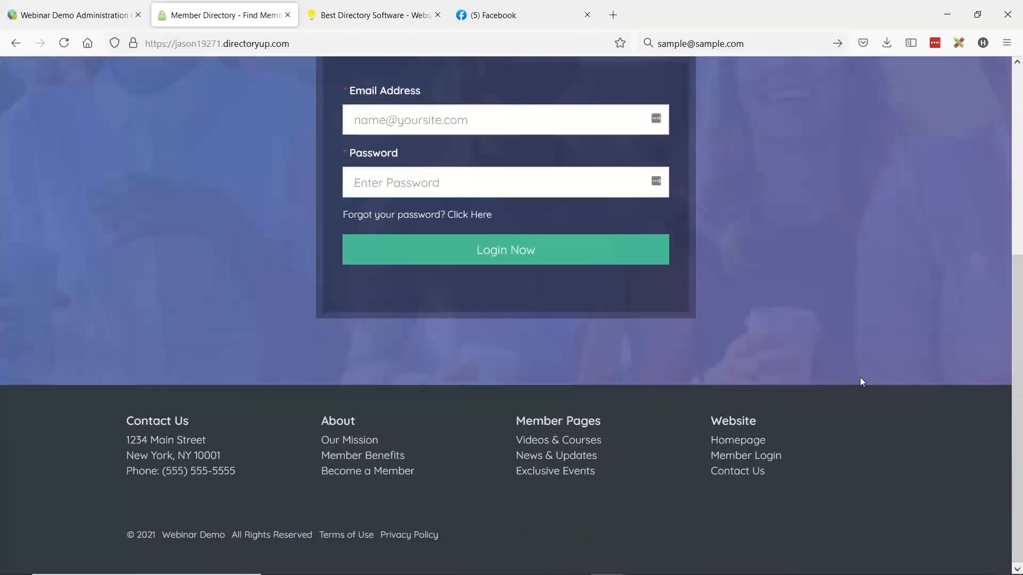
pyautogui.scroll(5, 865, 365)
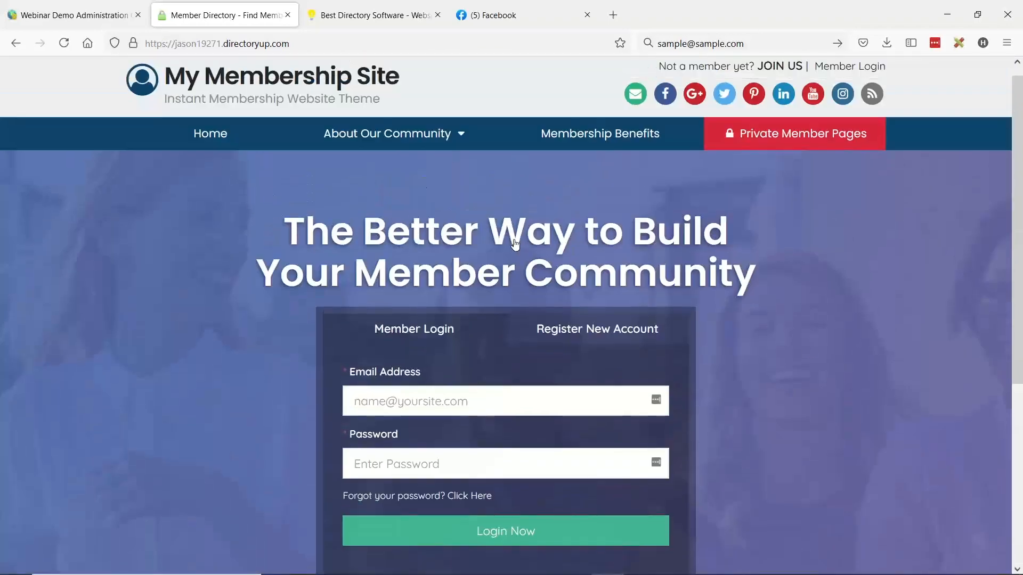
pyautogui.scroll(1, 756, 208)
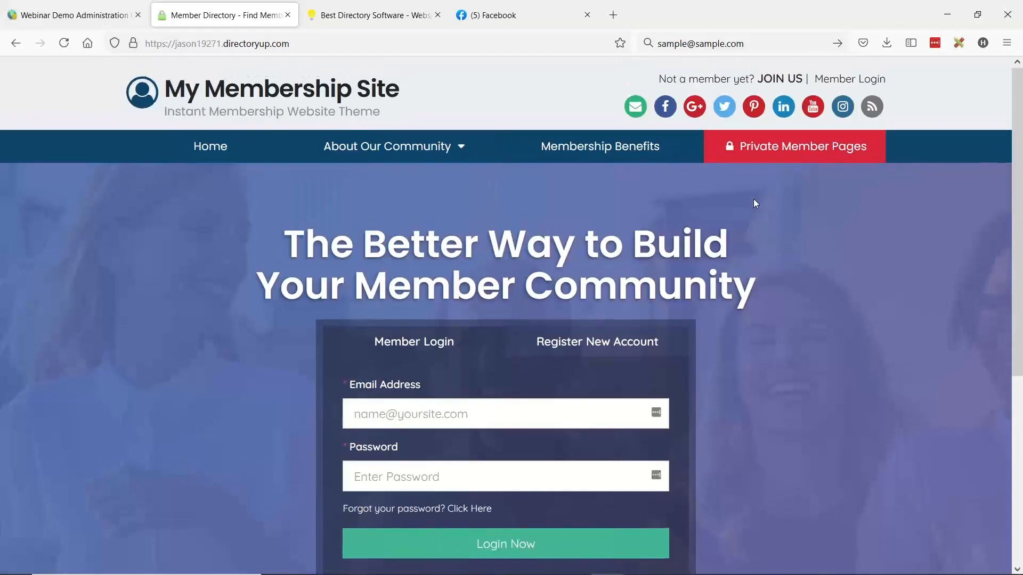
# - Compare the homepage's Register New Account and Member Login forms, including the registration fields and captcha, ending on Member Login
pyautogui.scroll(-1, 779, 213)
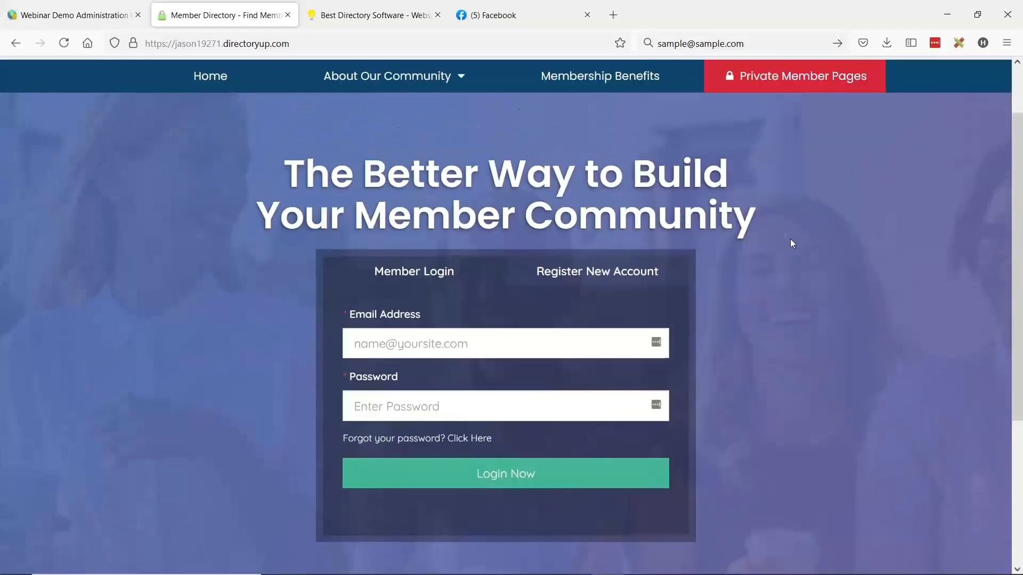
pyautogui.click(586, 272)
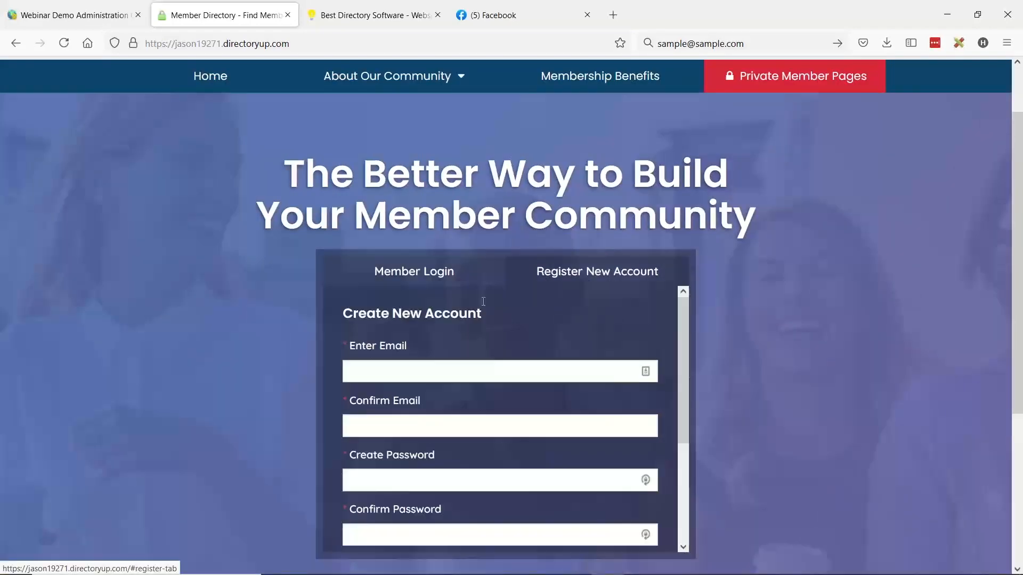
pyautogui.click(400, 284)
pyautogui.scroll(1, 551, 290)
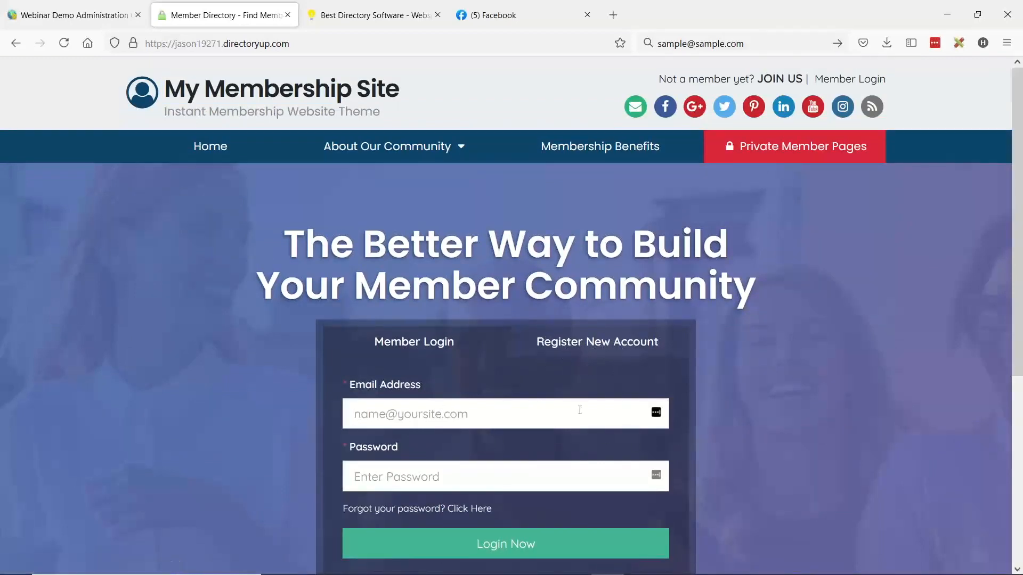
pyautogui.scroll(-2, 541, 365)
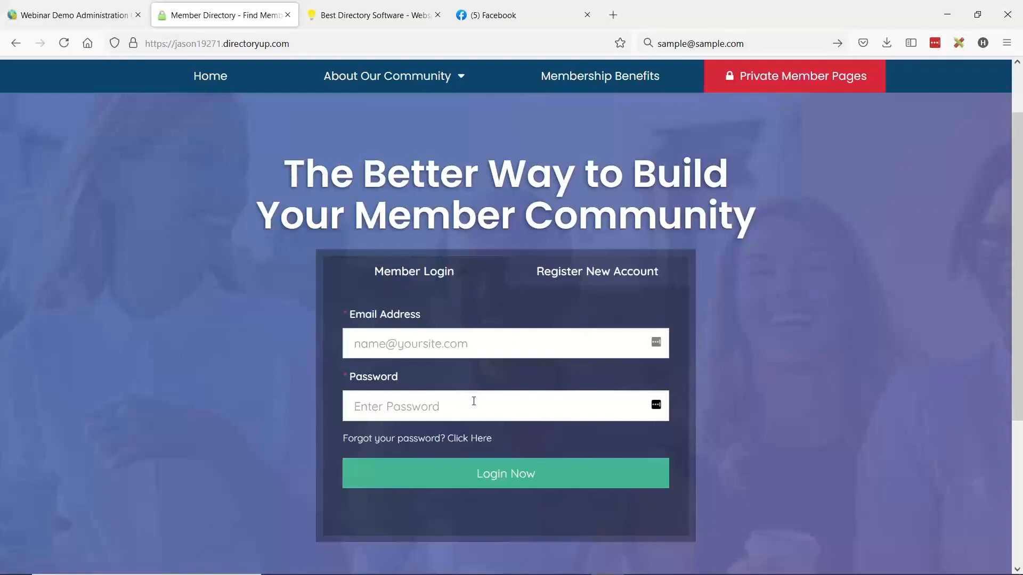
pyautogui.click(611, 285)
pyautogui.scroll(-5, 532, 330)
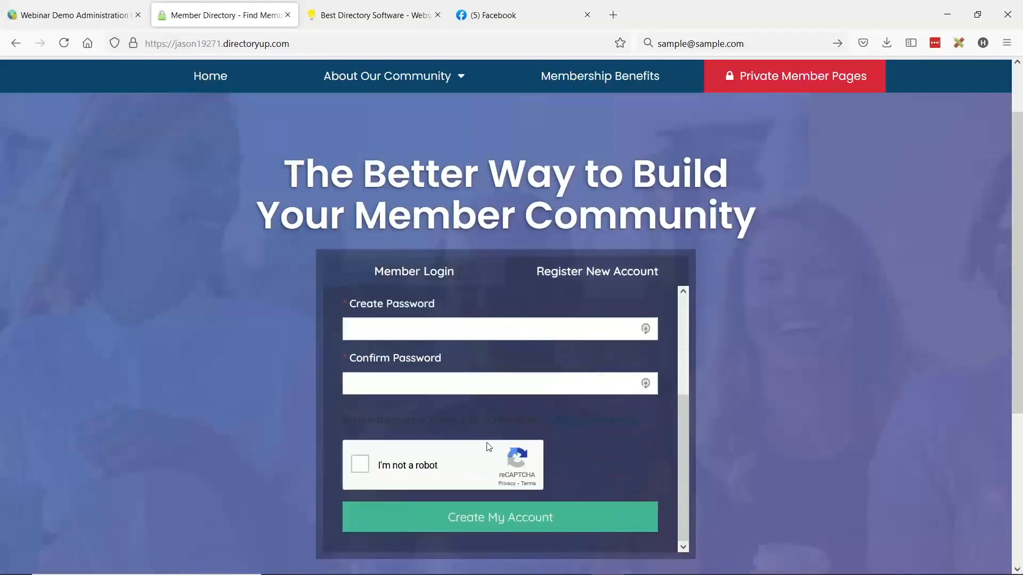
pyautogui.scroll(5, 486, 445)
pyautogui.click(426, 279)
pyautogui.click(559, 279)
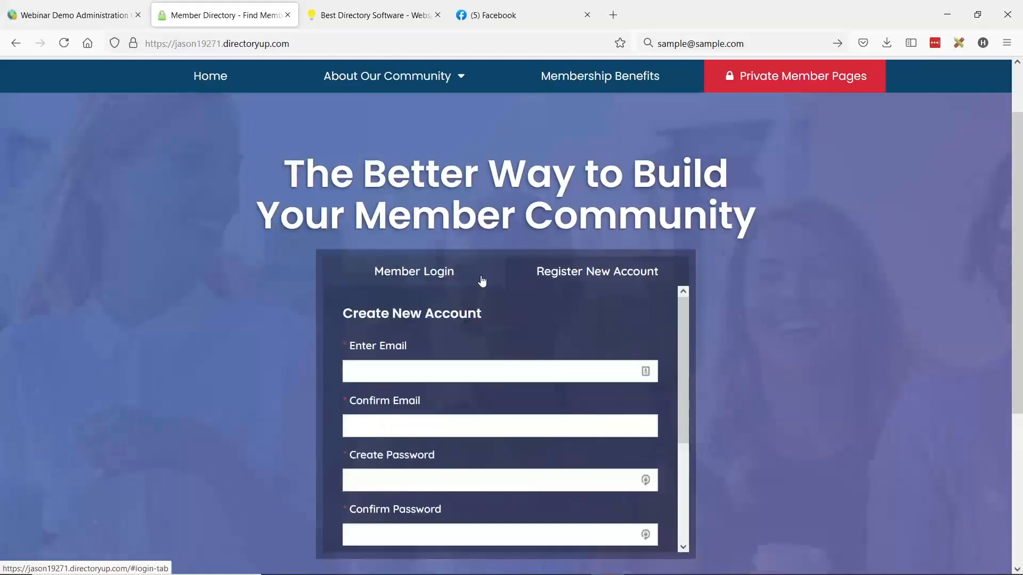
pyautogui.click(392, 279)
pyautogui.scroll(1, 584, 280)
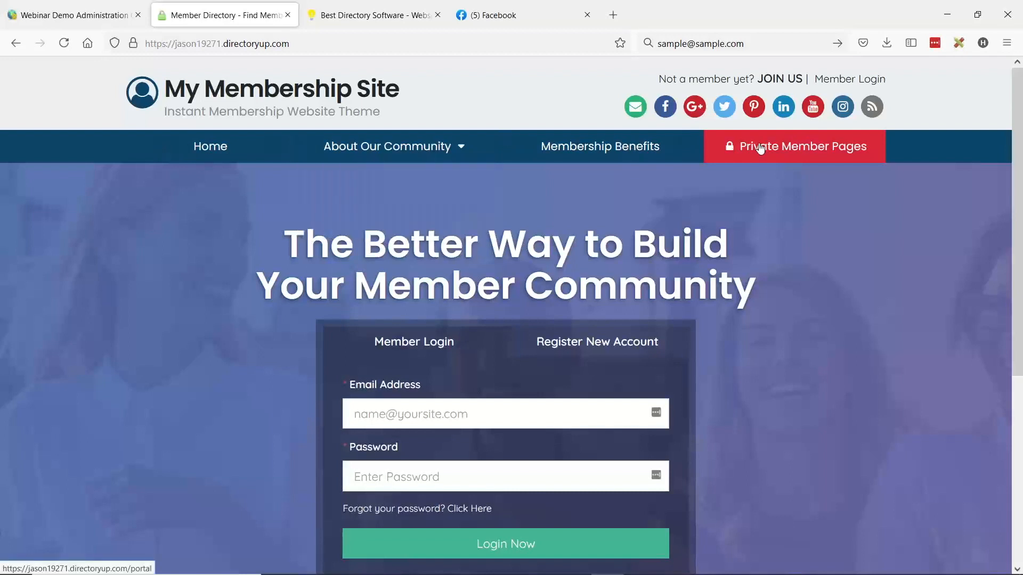
pyautogui.scroll(-1, 419, 370)
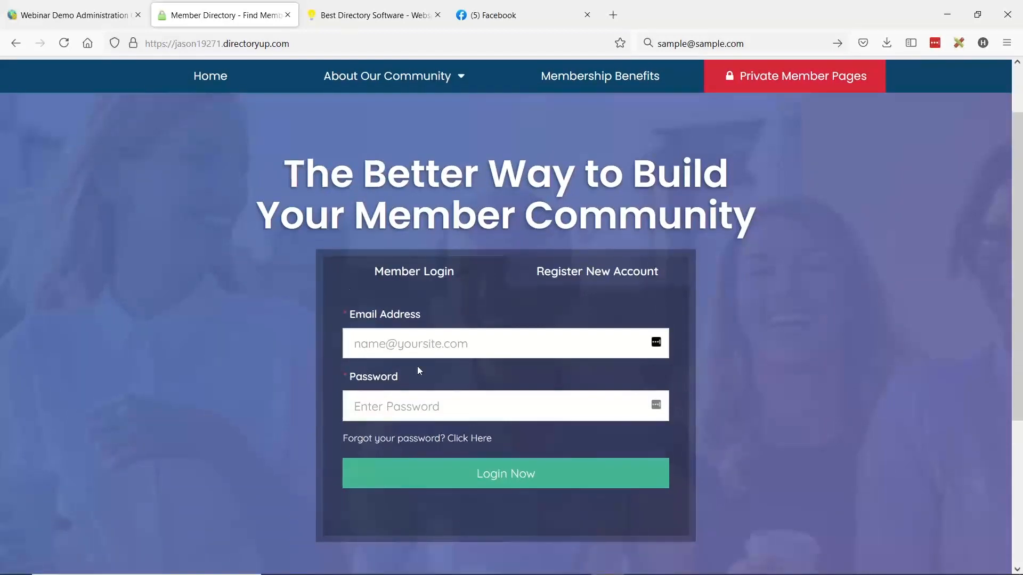
pyautogui.scroll(1, 531, 430)
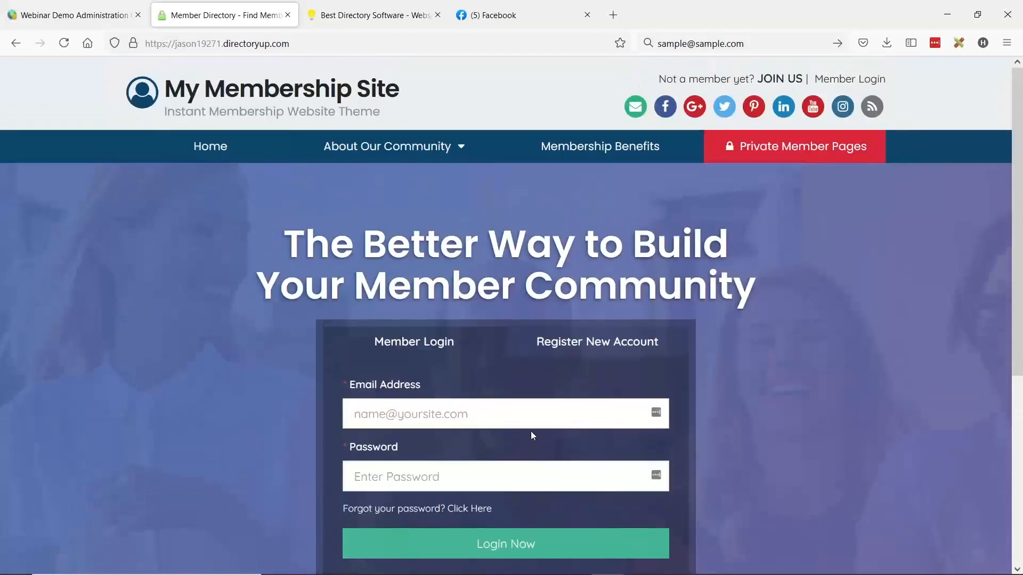
# - Switch to the website administration dashboard and open the General Settings at the Express Sign Up Membership Plan option
pyautogui.click(75, 15)
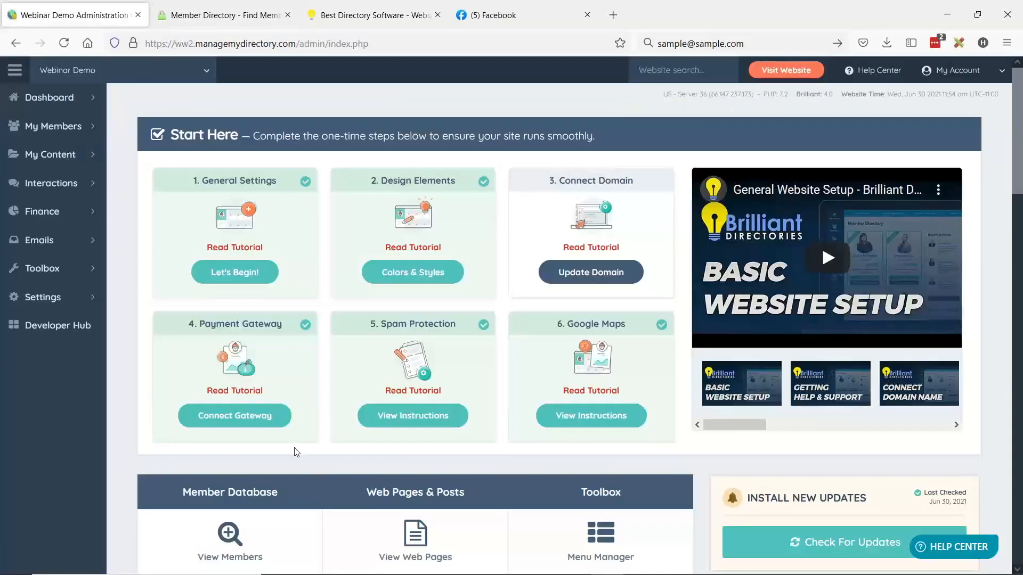
pyautogui.click(96, 298)
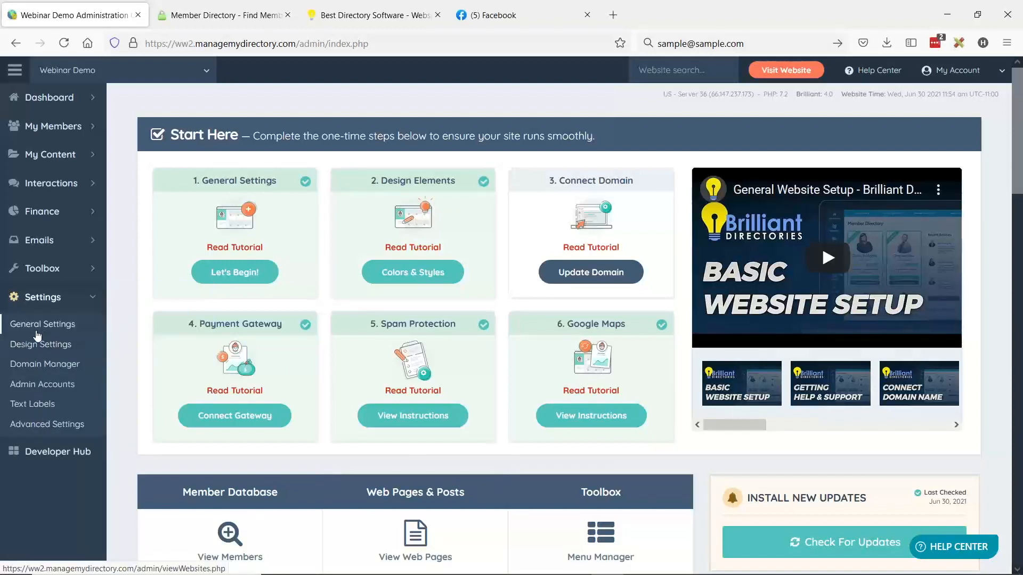
pyautogui.click(34, 329)
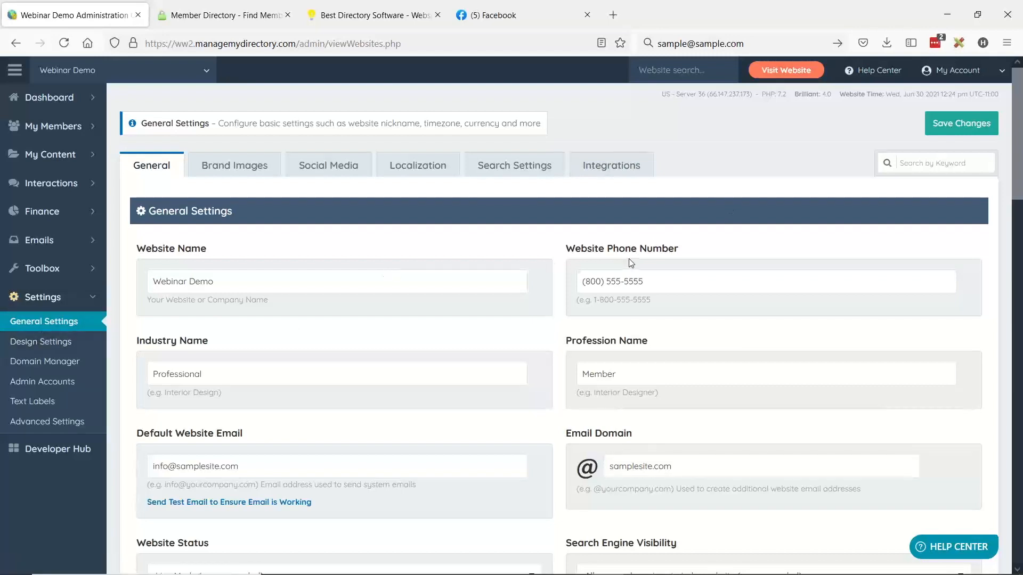
pyautogui.scroll(-4, 630, 262)
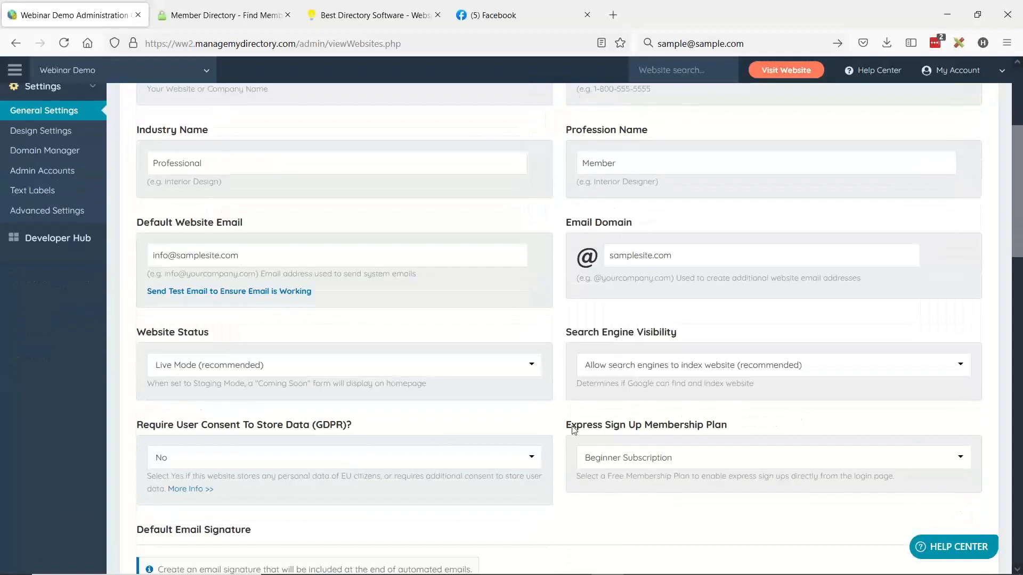
# - Review the Express Sign Up Membership Plan choices and select Beginner Subscription
pyautogui.moveTo(572, 429); pyautogui.dragTo(753, 433)
pyautogui.click(770, 416)
pyautogui.click(669, 458)
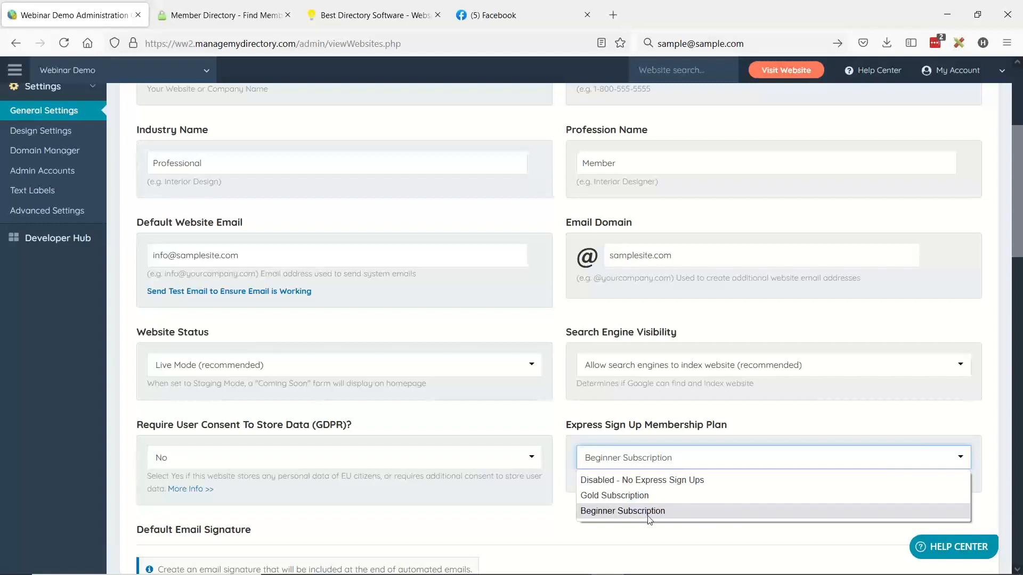
pyautogui.click(620, 515)
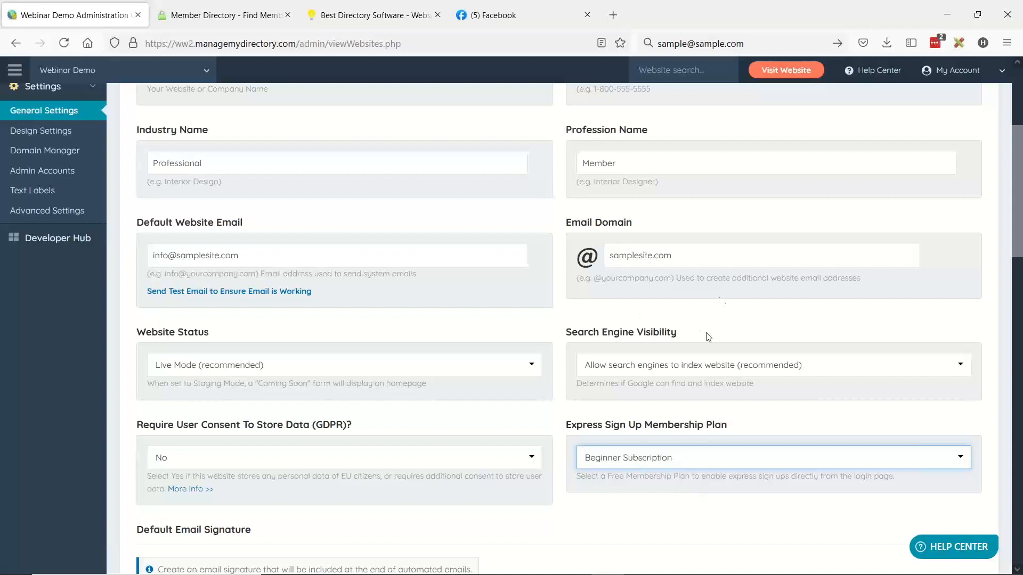
# - Set the Express Sign Up Membership Plan to "Disabled - No Express Sign Ups" and save the general settings
pyautogui.click(612, 459)
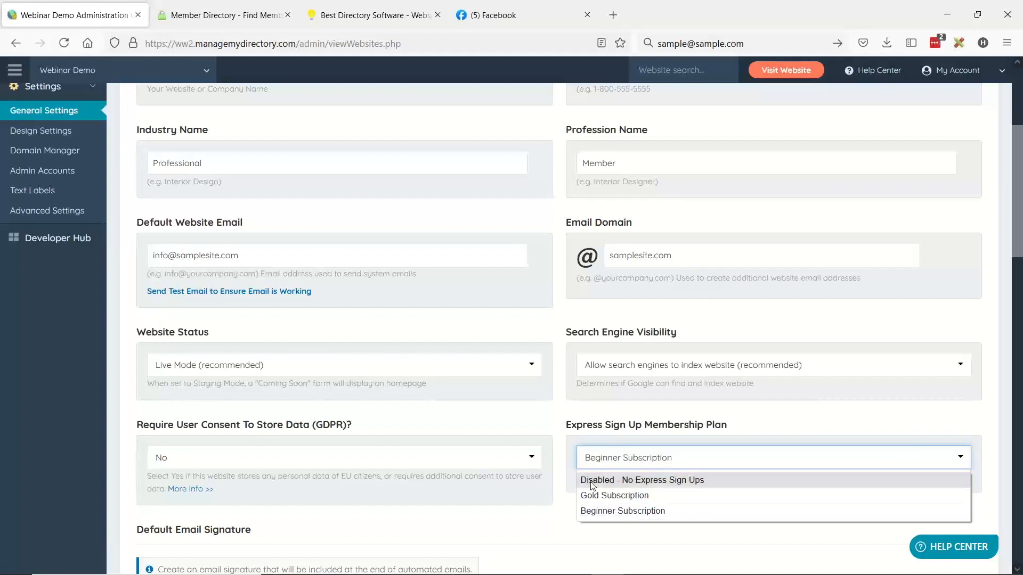
pyautogui.click(702, 482)
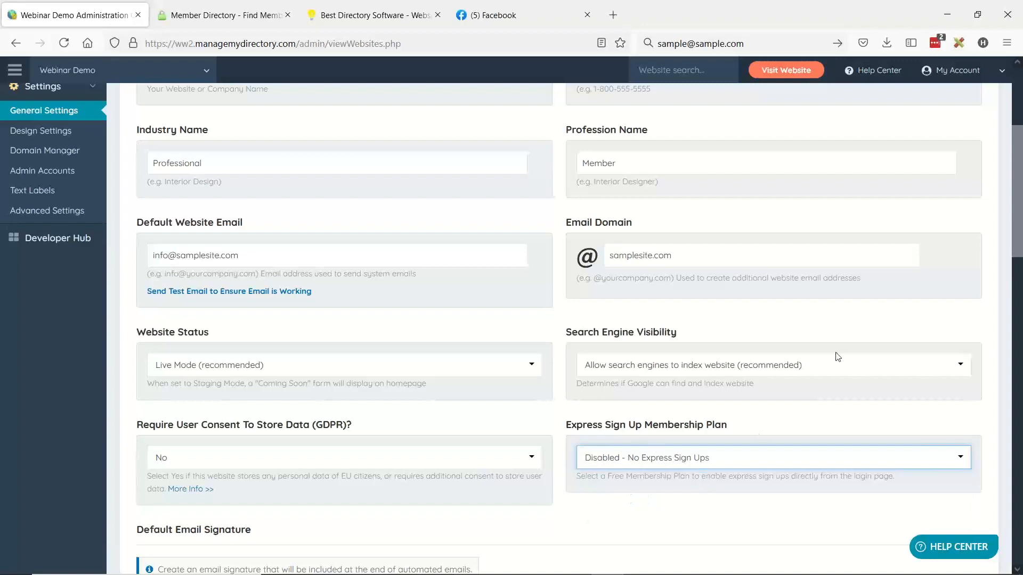
pyautogui.scroll(3, 836, 272)
pyautogui.scroll(2, 838, 272)
pyautogui.click(962, 122)
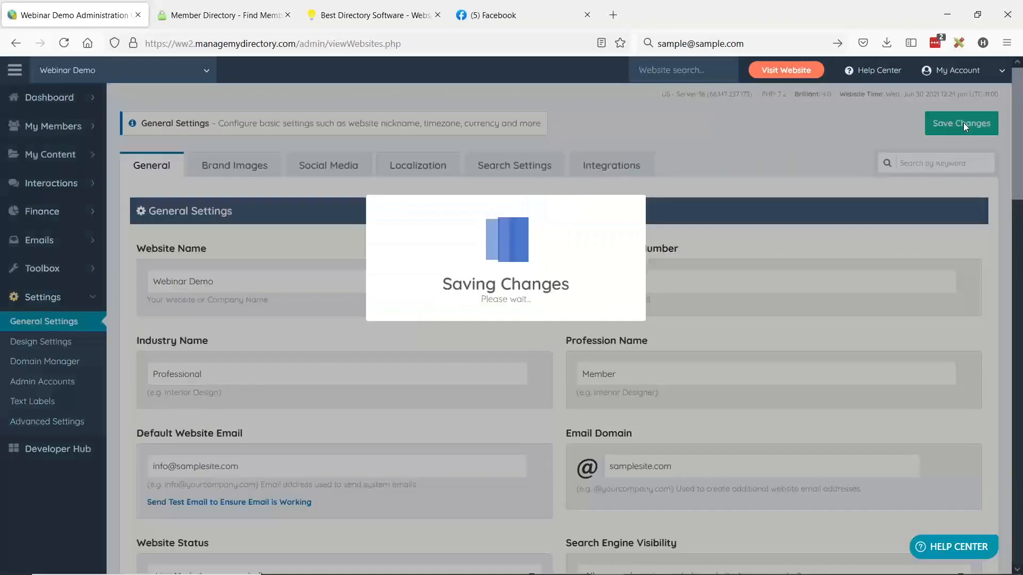
pyautogui.scroll(-2, 716, 365)
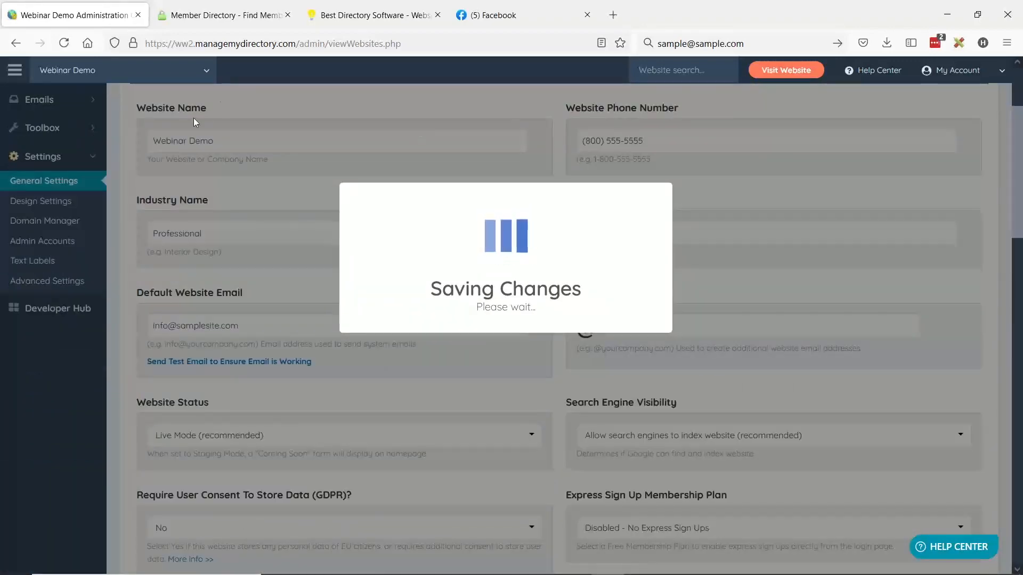
# - Duplicate the membership site's homepage in a new browser tab to check its login box
pyautogui.click(187, 12)
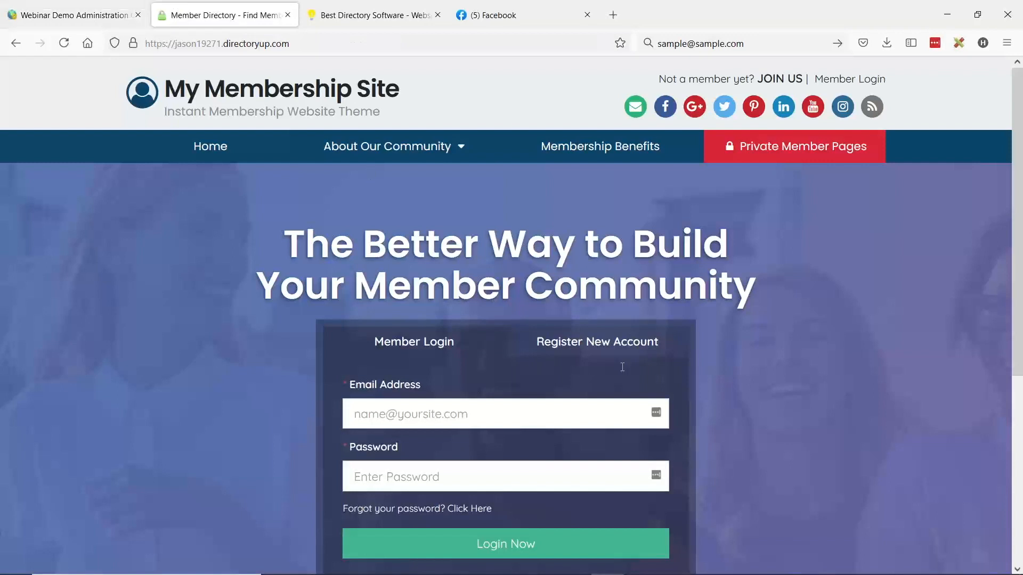
pyautogui.rightClick(190, 10)
pyautogui.click(234, 95)
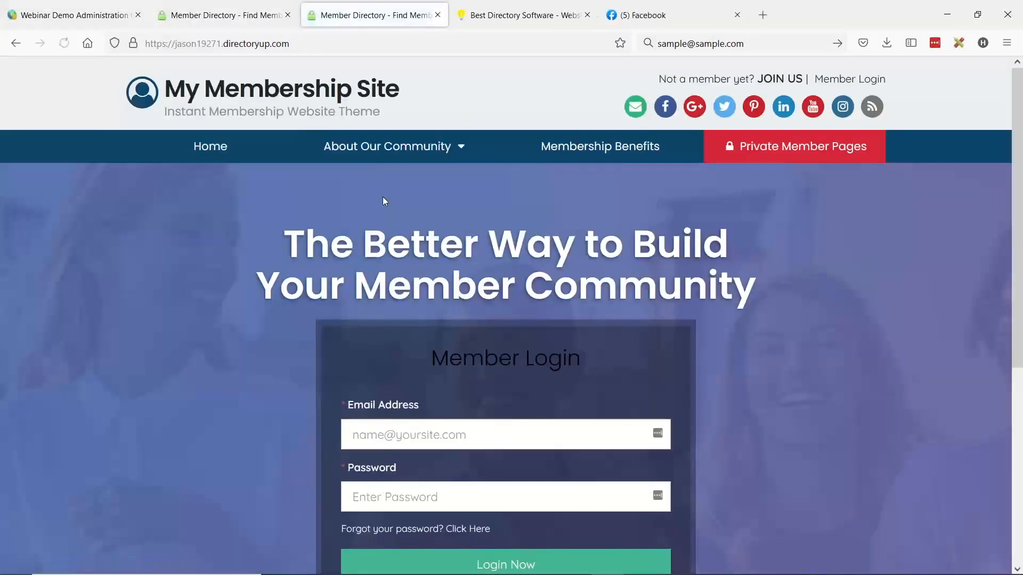
# - Examine the Member Login box on the duplicated homepage, from its heading down to the login fields
pyautogui.scroll(-2, 796, 141)
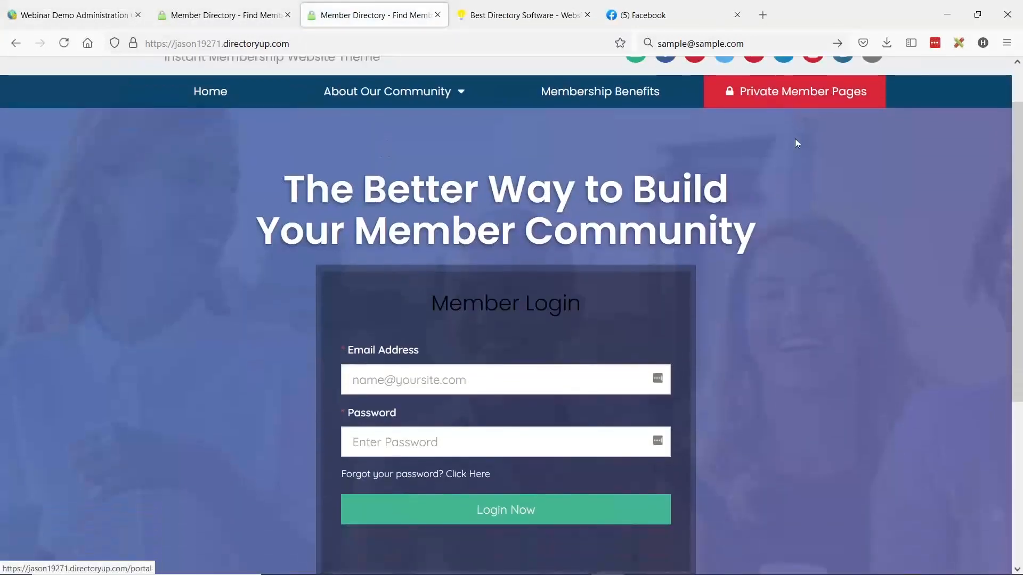
pyautogui.moveTo(431, 288); pyautogui.dragTo(550, 288)
pyautogui.click(550, 288)
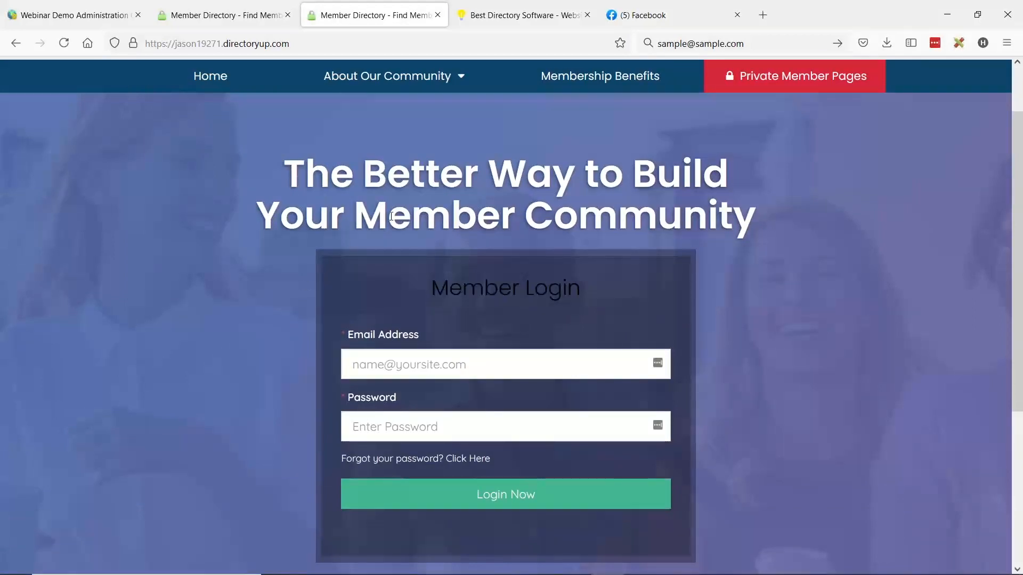
pyautogui.scroll(2, 391, 217)
pyautogui.scroll(-2, 627, 276)
pyautogui.scroll(-2, 638, 302)
pyautogui.moveTo(431, 217); pyautogui.dragTo(565, 225)
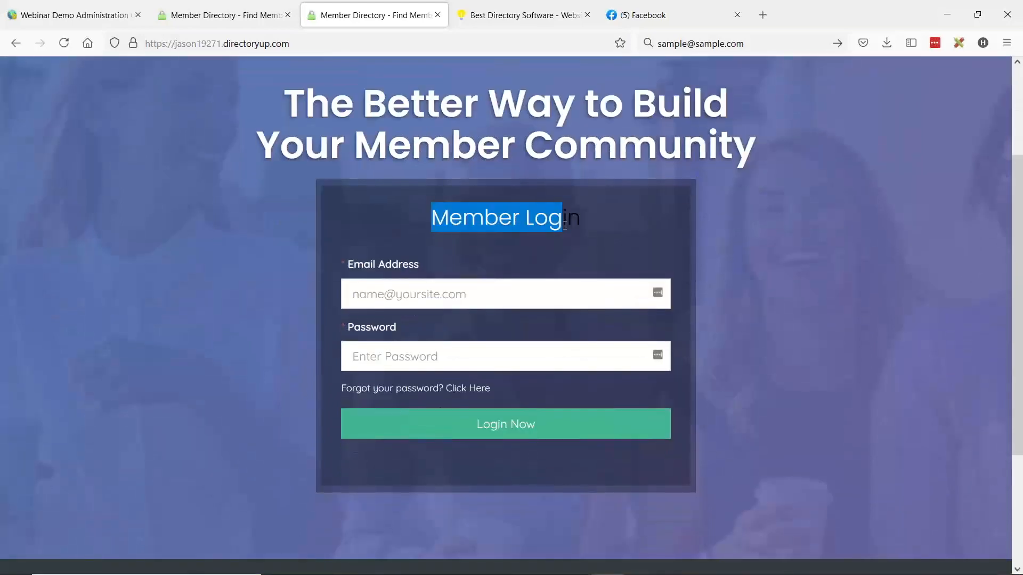
pyautogui.scroll(2, 570, 343)
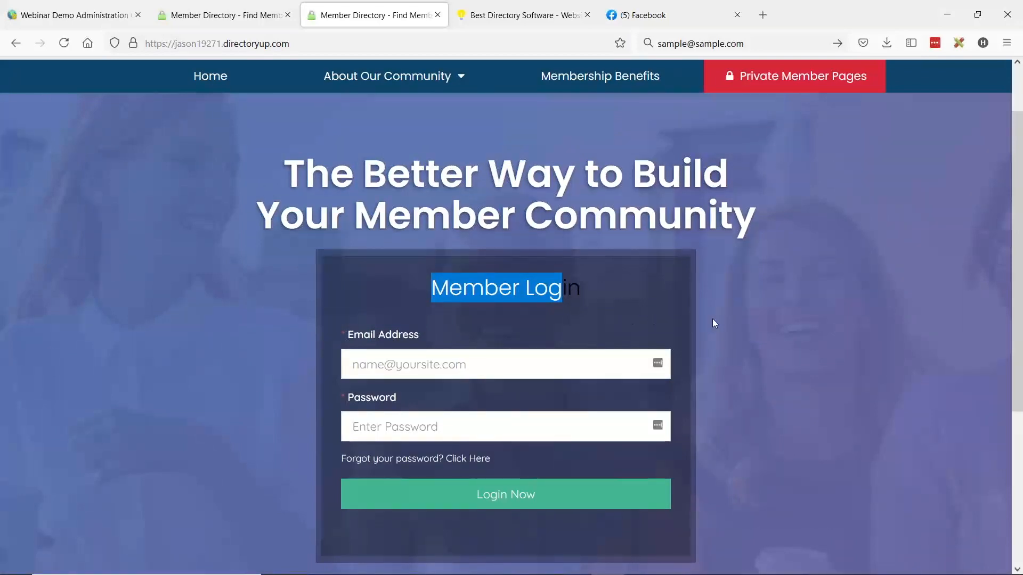
pyautogui.scroll(2, 714, 320)
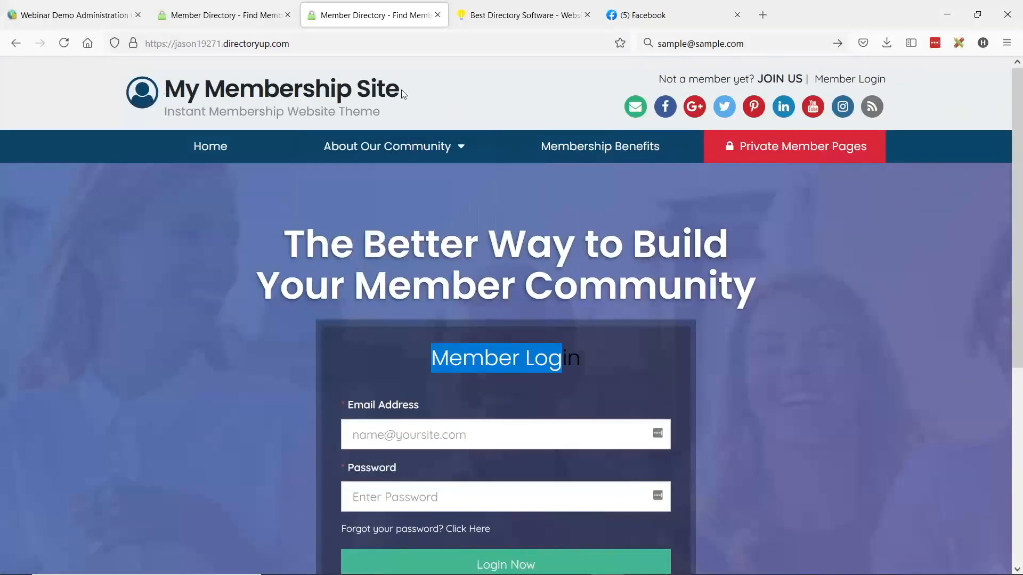
pyautogui.scroll(-2, 237, 320)
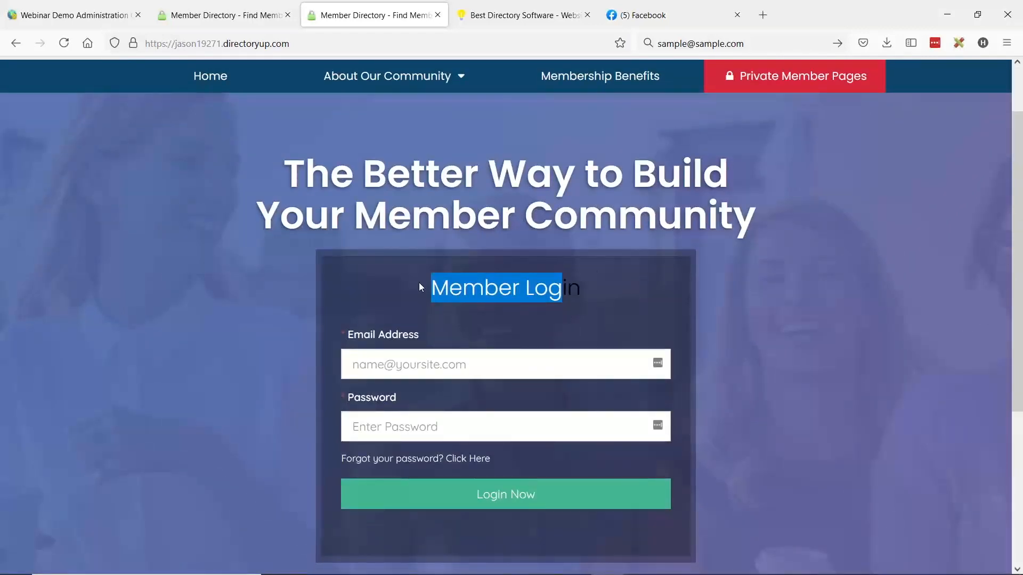
pyautogui.click(516, 280)
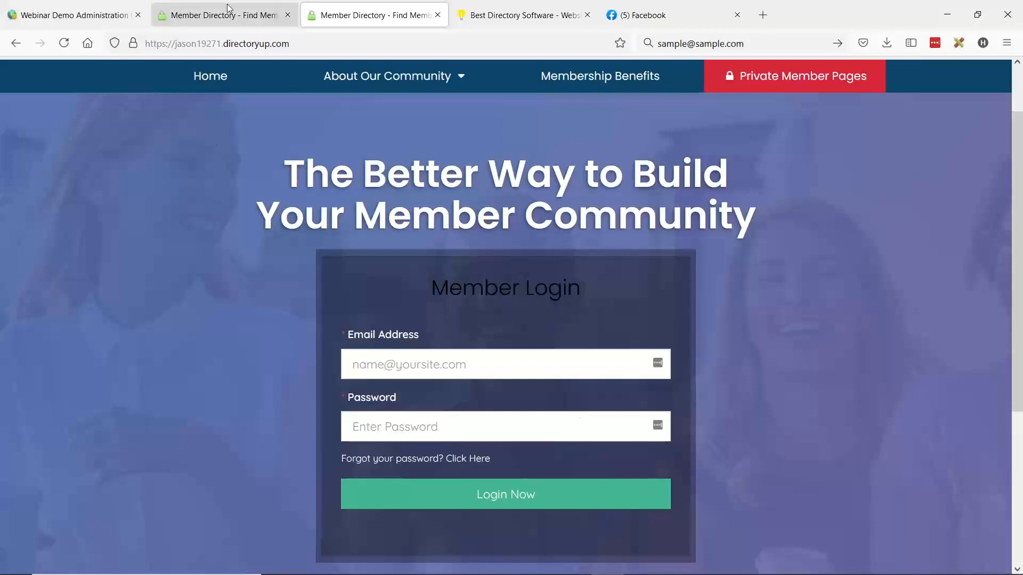
# - Return to the administration dashboard, set the Express Sign Up Membership Plan to Beginner Subscription and save the general settings
pyautogui.click(75, 15)
pyautogui.click(692, 531)
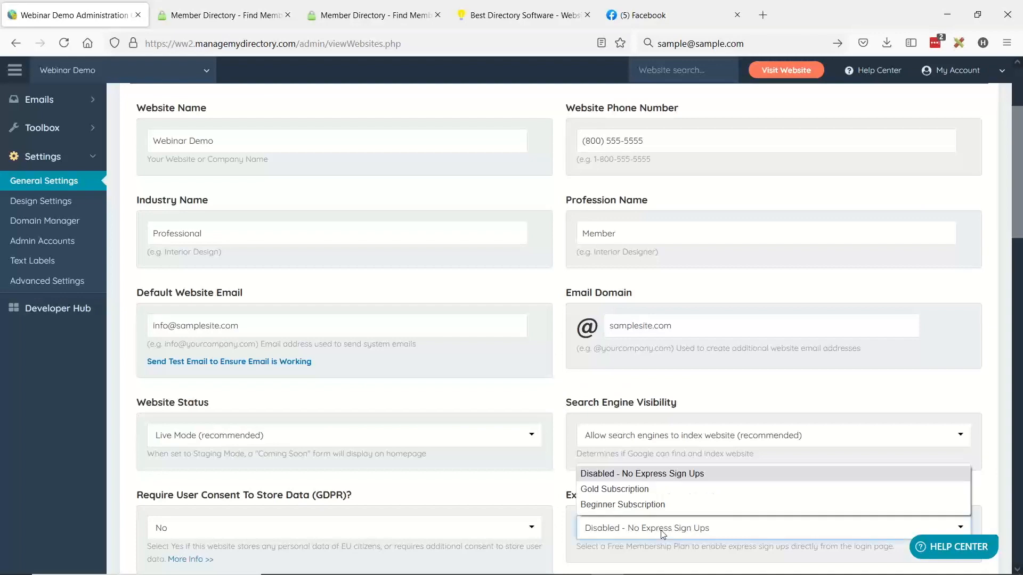
pyautogui.click(622, 504)
pyautogui.scroll(1, 852, 246)
pyautogui.click(943, 114)
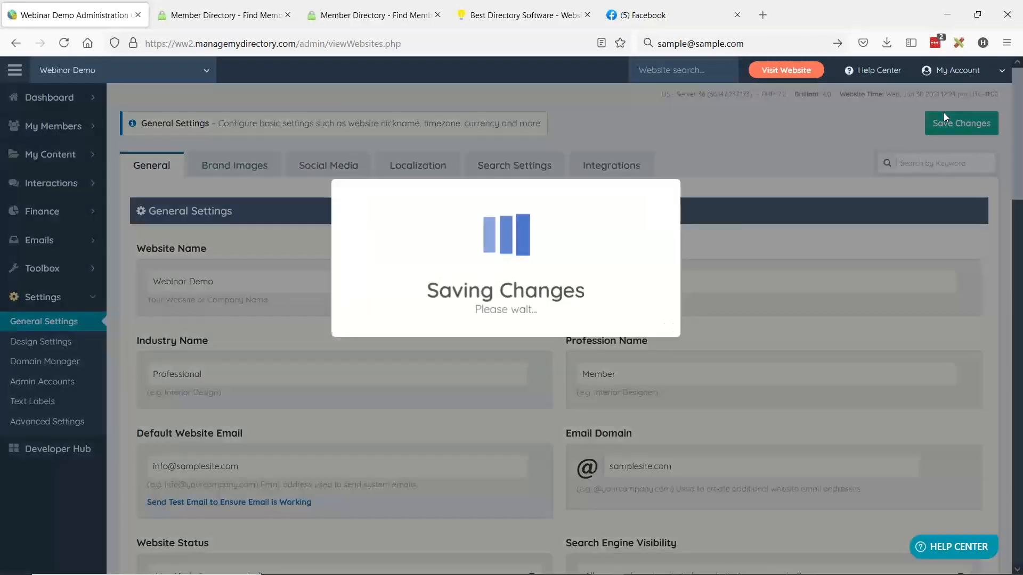
# - Reload the duplicated homepage to check its login box for the registration option, and reveal the About Our Community links
pyautogui.click(224, 15)
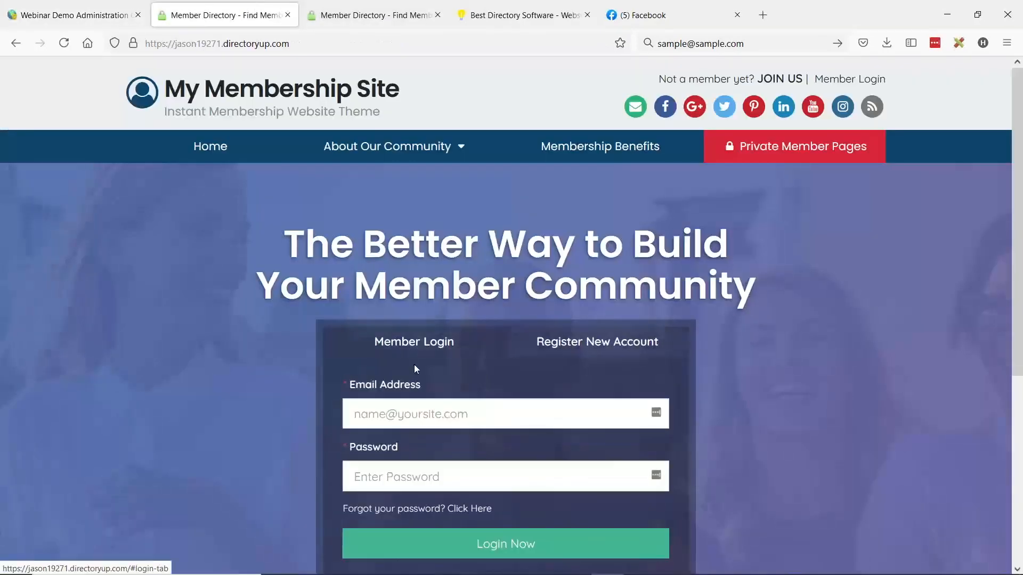
pyautogui.click(373, 15)
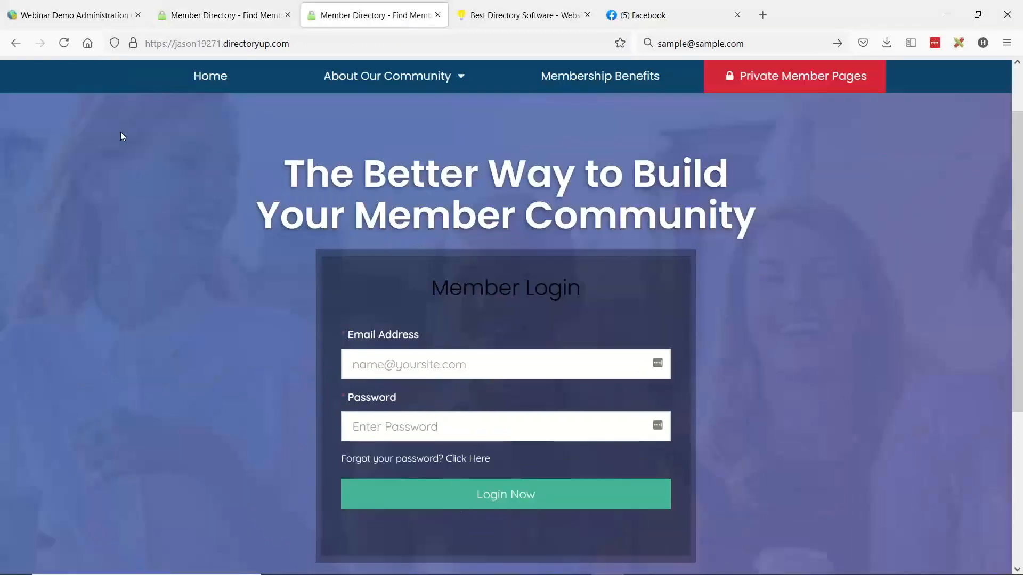
pyautogui.click(64, 43)
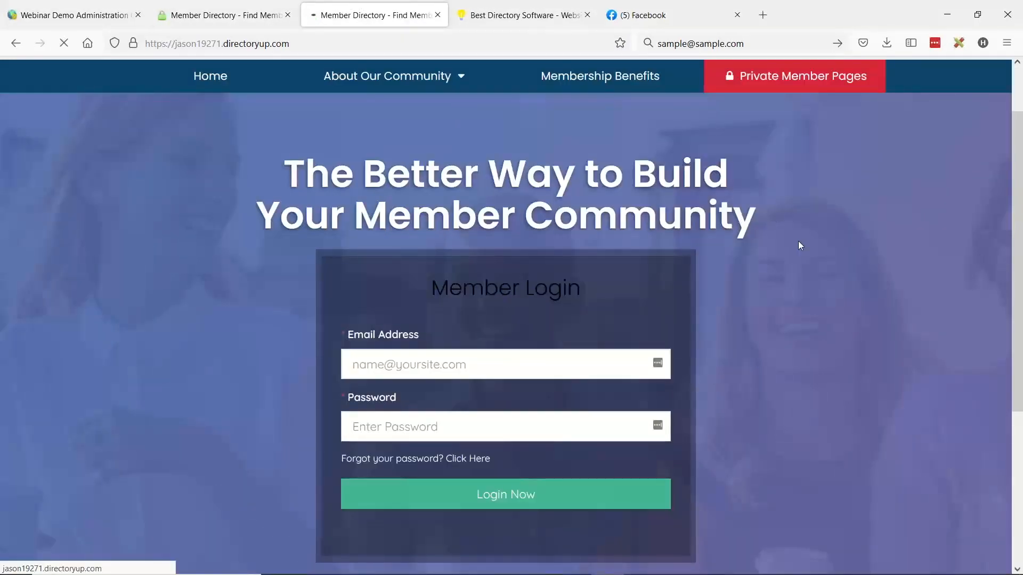
pyautogui.scroll(2, 615, 317)
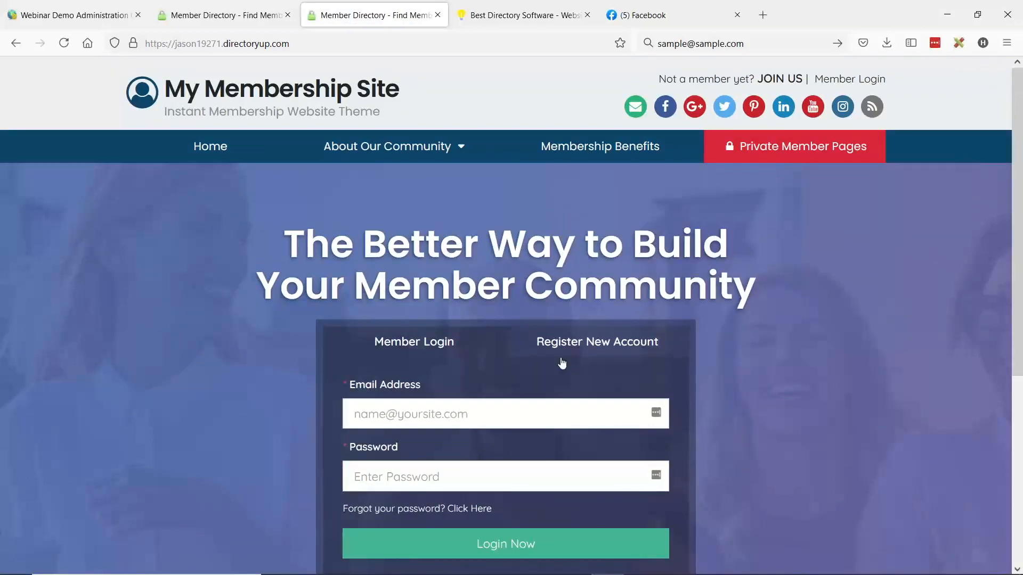
pyautogui.moveTo(454, 192)
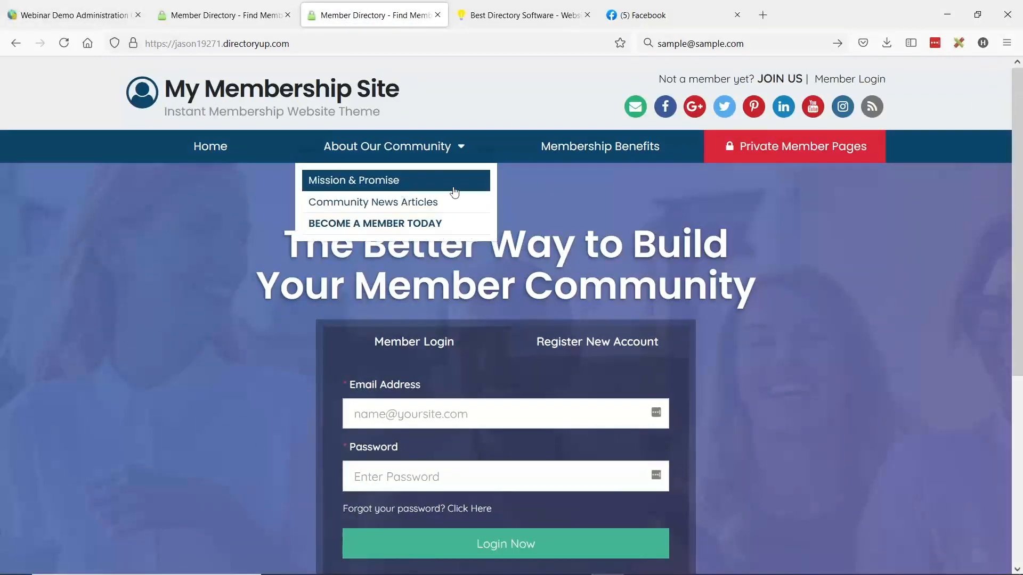
# - Open the Main Menu Design options in the administration dashboard's Design Settings
pyautogui.click(70, 15)
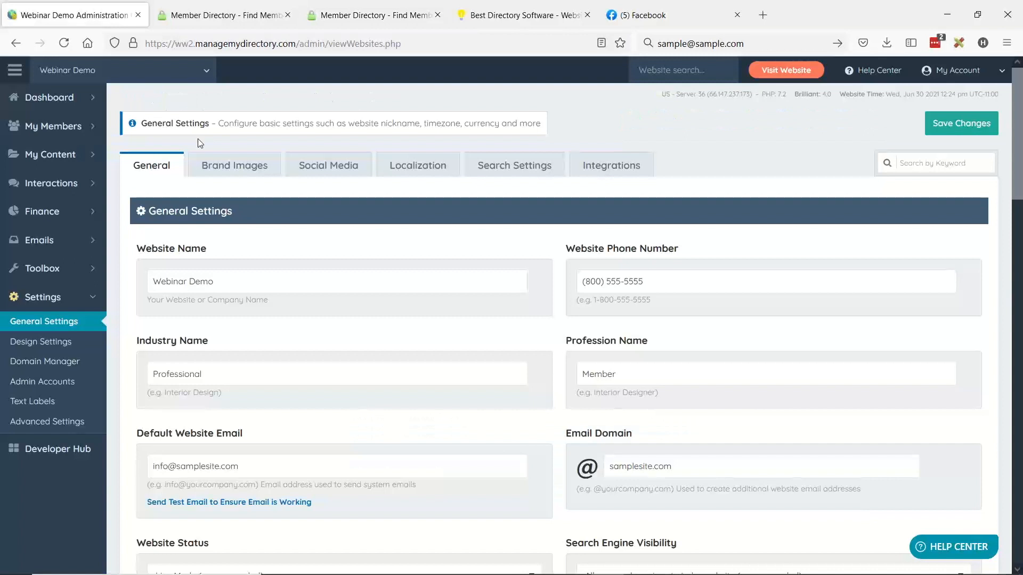
pyautogui.click(33, 349)
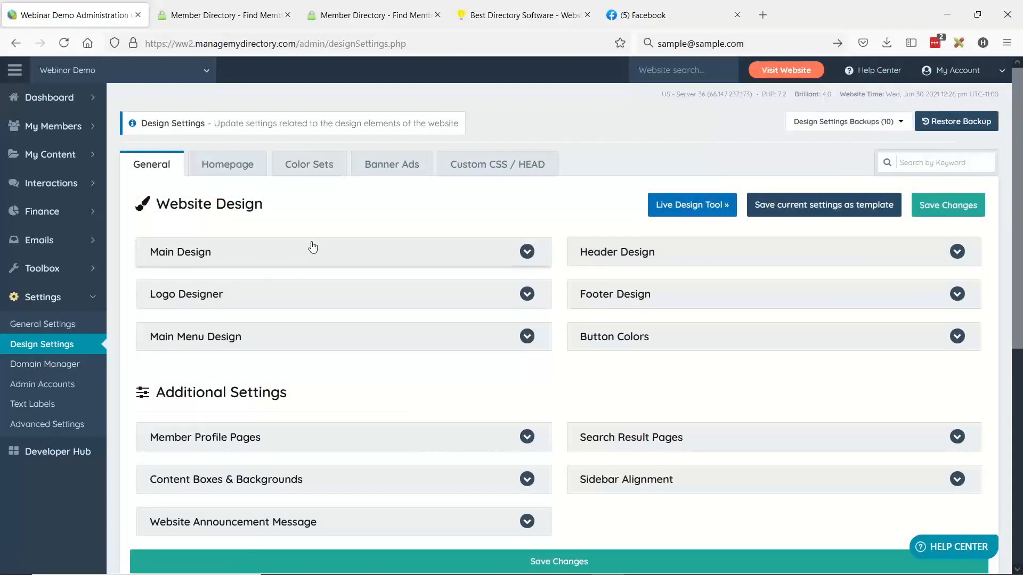
pyautogui.click(230, 342)
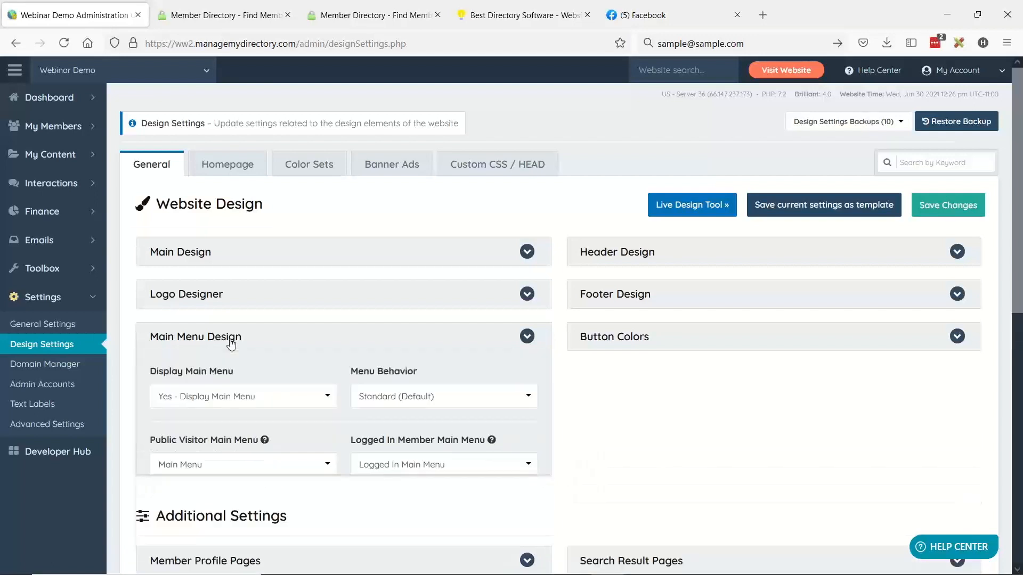
pyautogui.scroll(-2, 231, 339)
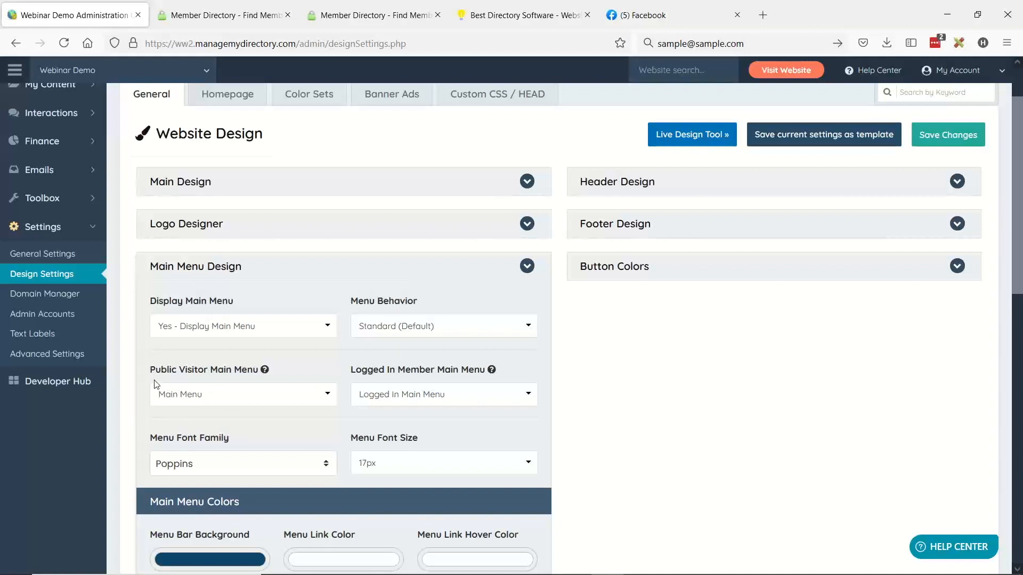
# - Review the Public Visitor Main Menu and Logged In Member Main Menu settings with their choices, and reveal the Toolbox tools
pyautogui.moveTo(151, 373); pyautogui.dragTo(254, 370)
pyautogui.moveTo(263, 372)
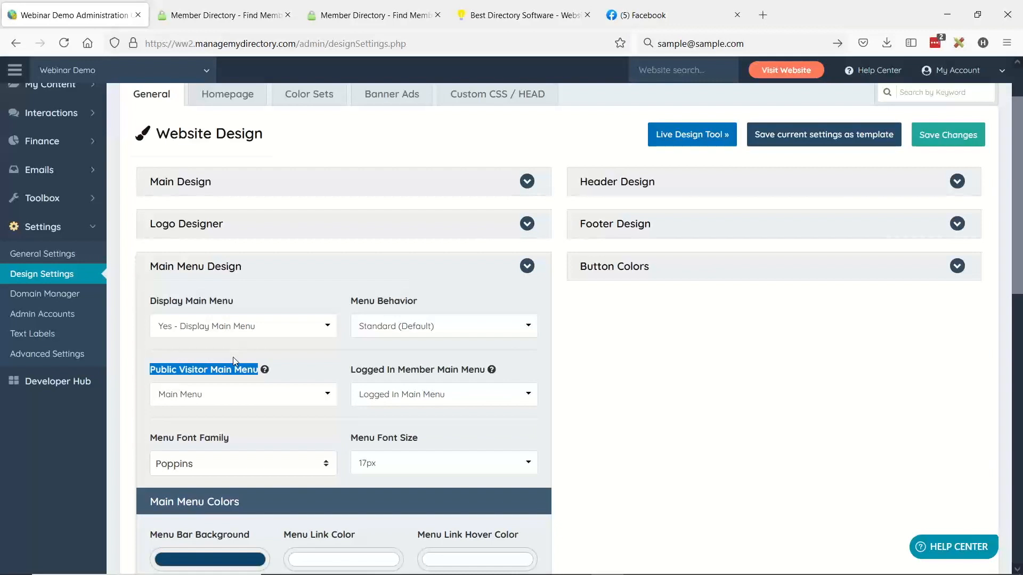
pyautogui.click(352, 379)
pyautogui.moveTo(352, 379); pyautogui.dragTo(484, 375)
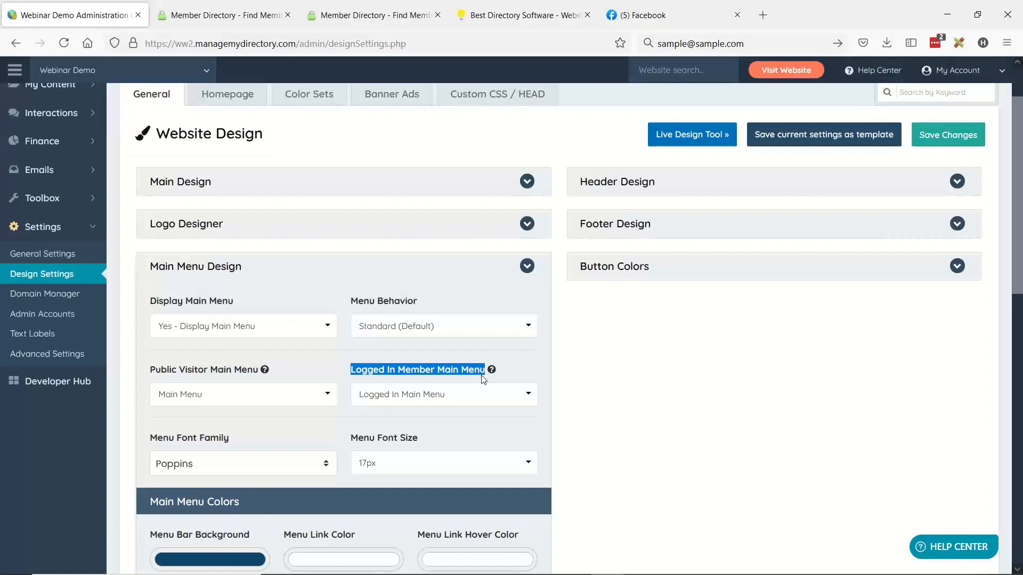
pyautogui.click(459, 394)
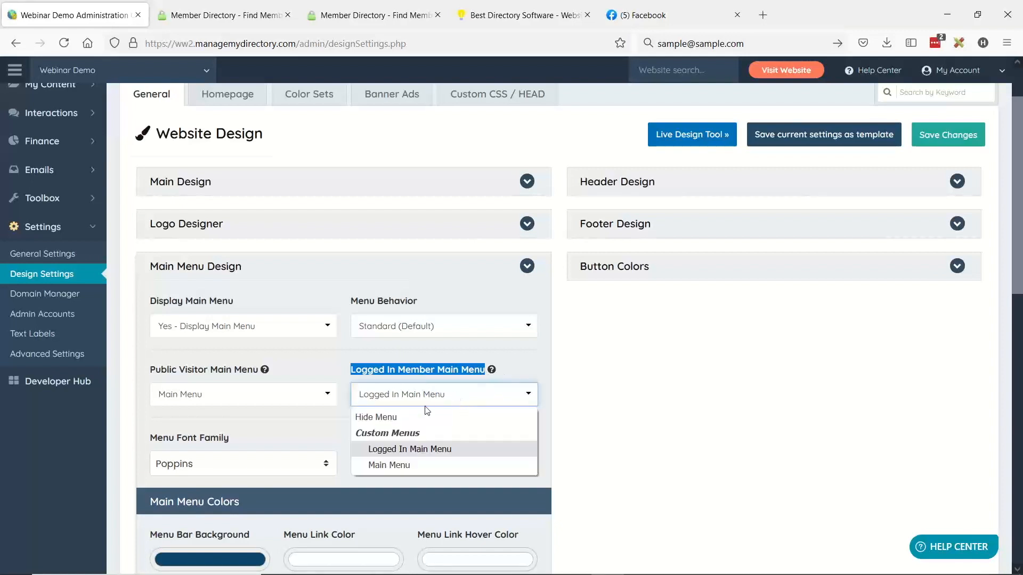
pyautogui.click(79, 198)
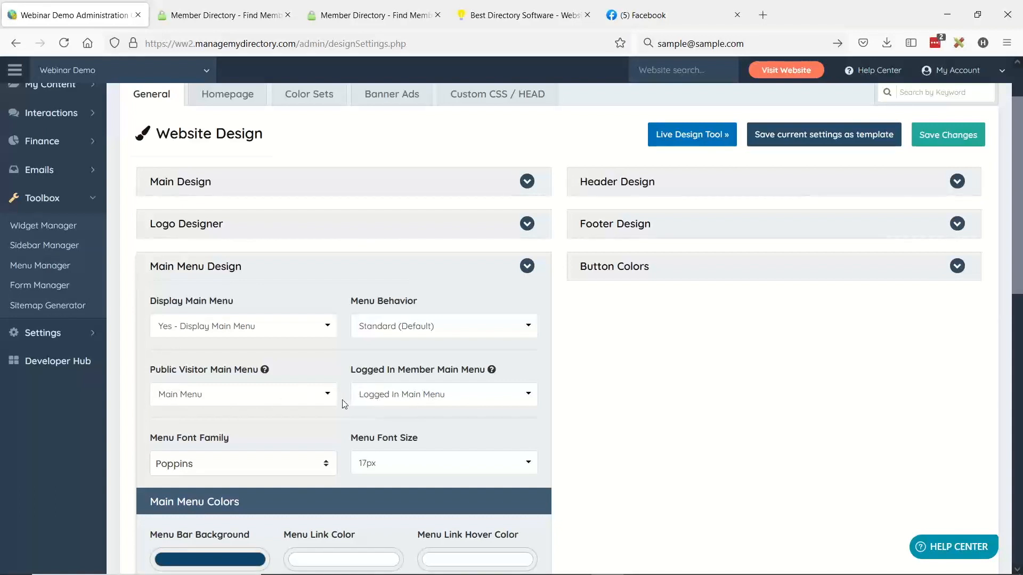
# - Review the Hero Title Text and Hero Background Image options in the Homepage design settings
pyautogui.scroll(2, 371, 381)
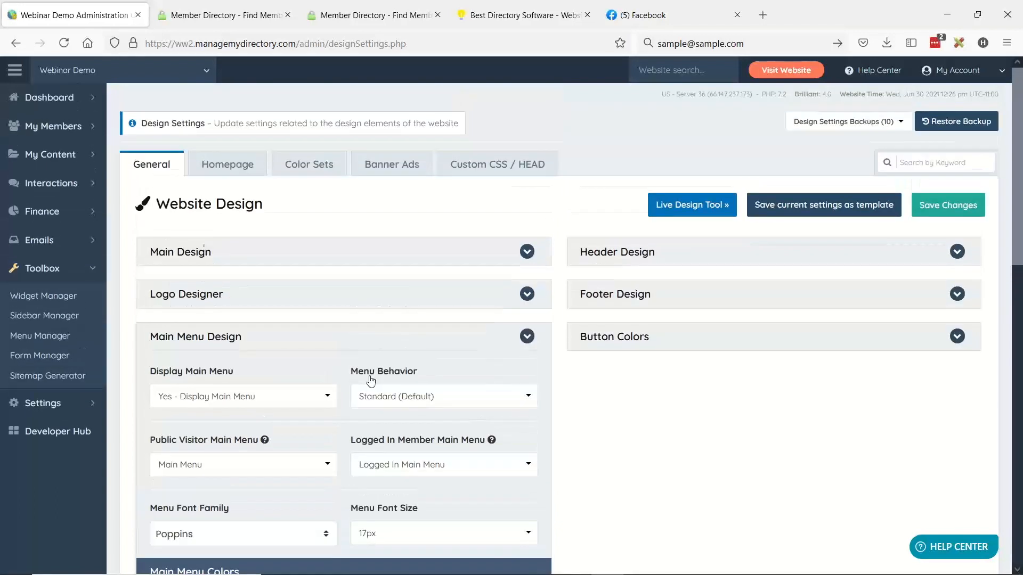
pyautogui.click(219, 176)
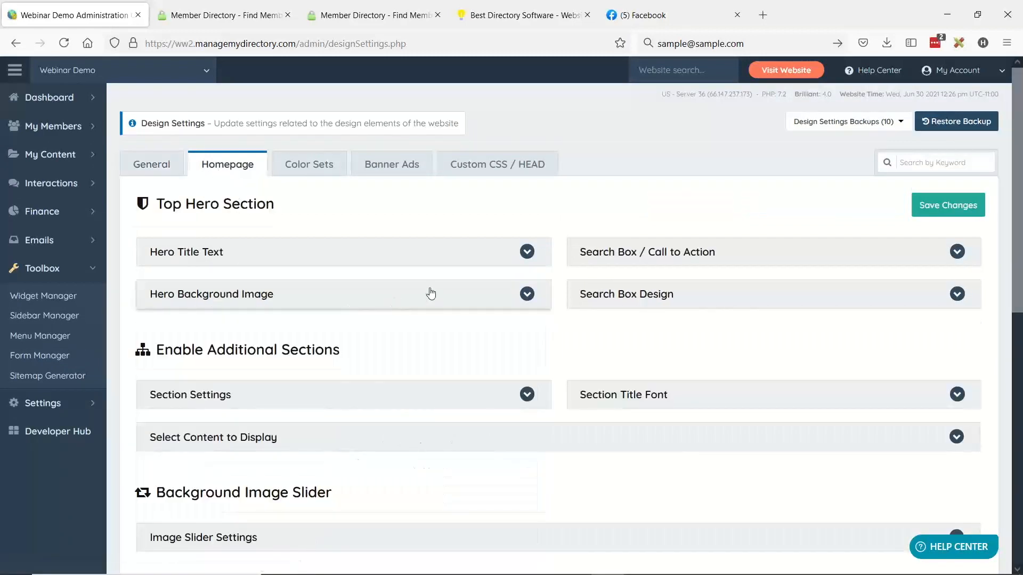
pyautogui.click(201, 261)
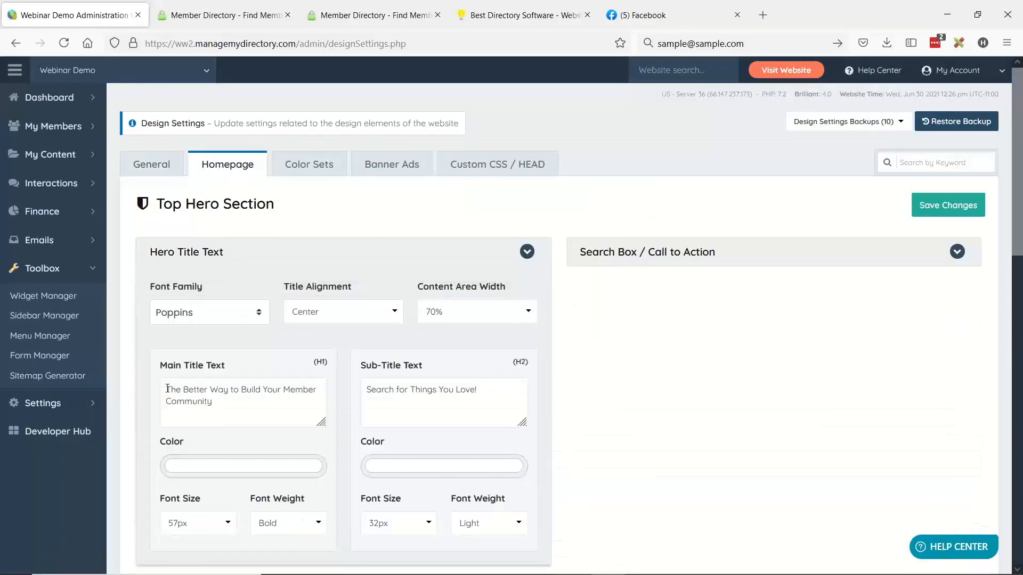
pyautogui.moveTo(167, 388); pyautogui.dragTo(212, 401)
pyautogui.scroll(-1, 199, 216)
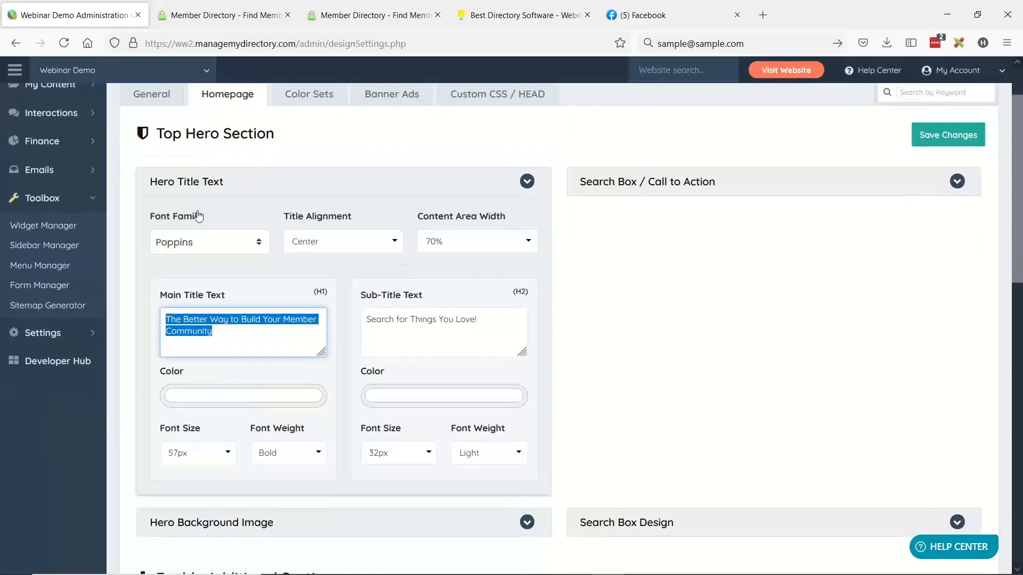
pyautogui.click(234, 183)
pyautogui.click(233, 225)
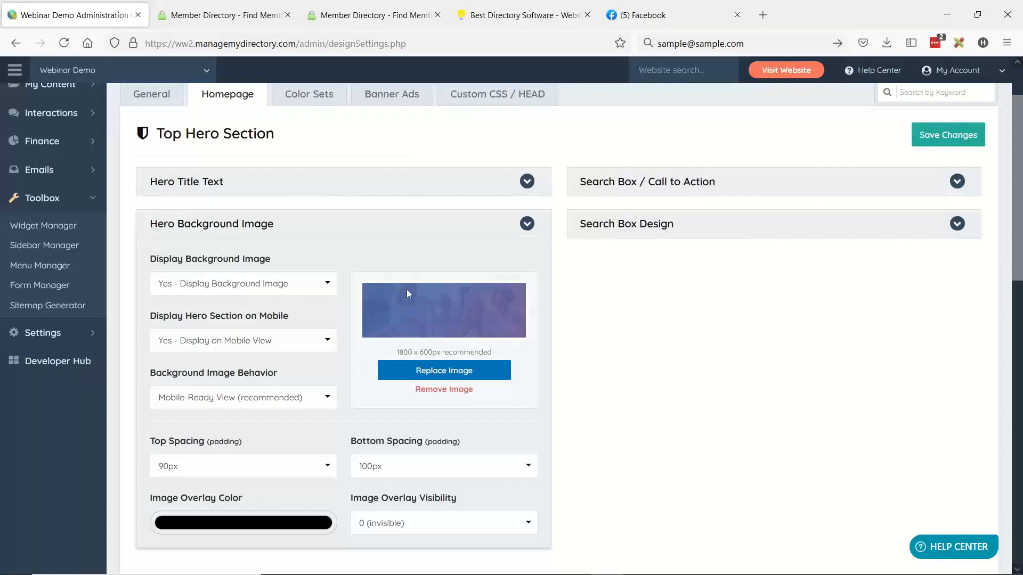
pyautogui.click(347, 230)
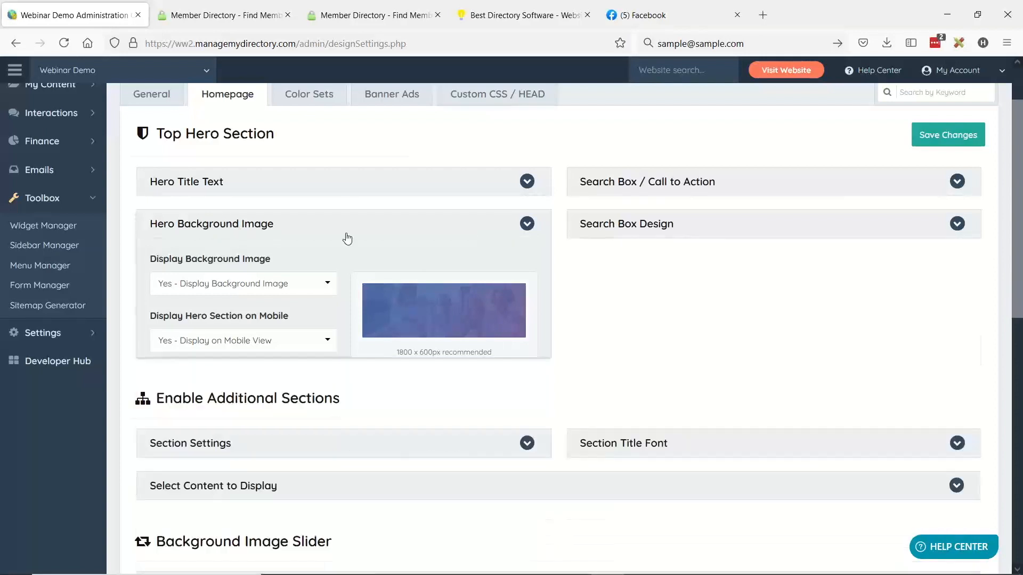
# - Set Require Member Login to "No - Do Not Display Login Form" for the homepage call to action and save the design settings
pyautogui.scroll(2, 536, 367)
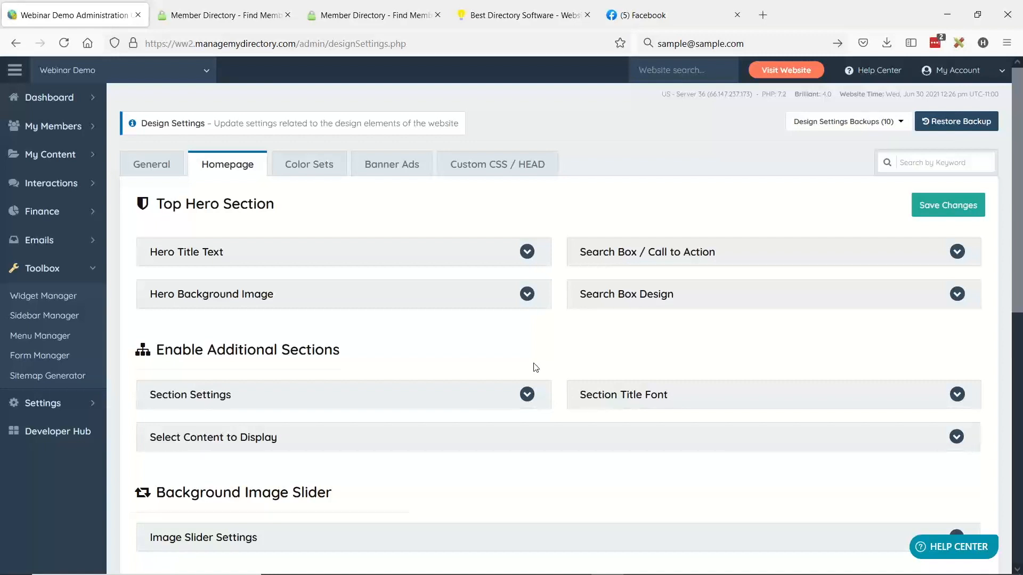
pyautogui.click(654, 257)
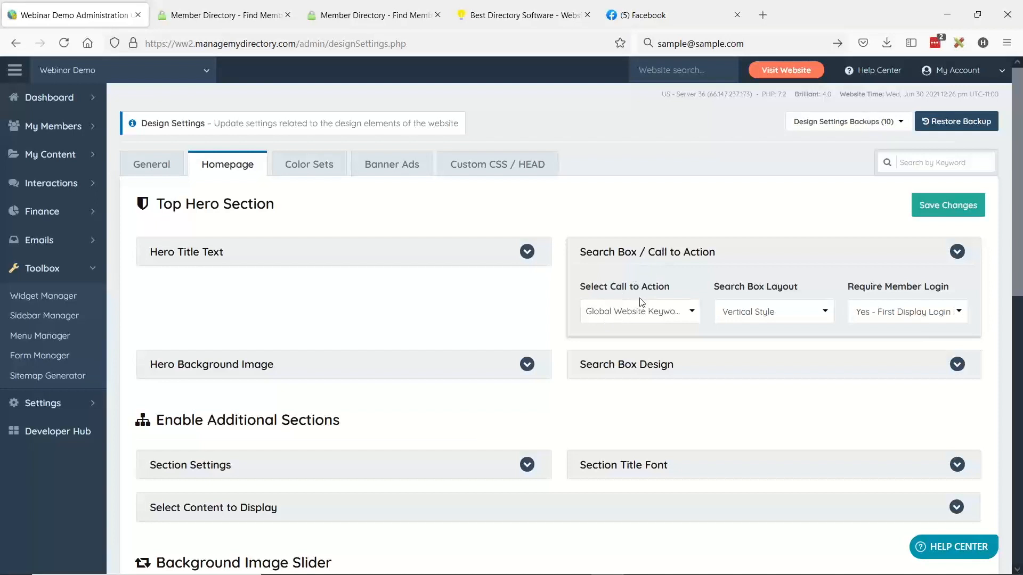
pyautogui.moveTo(848, 287); pyautogui.dragTo(957, 289)
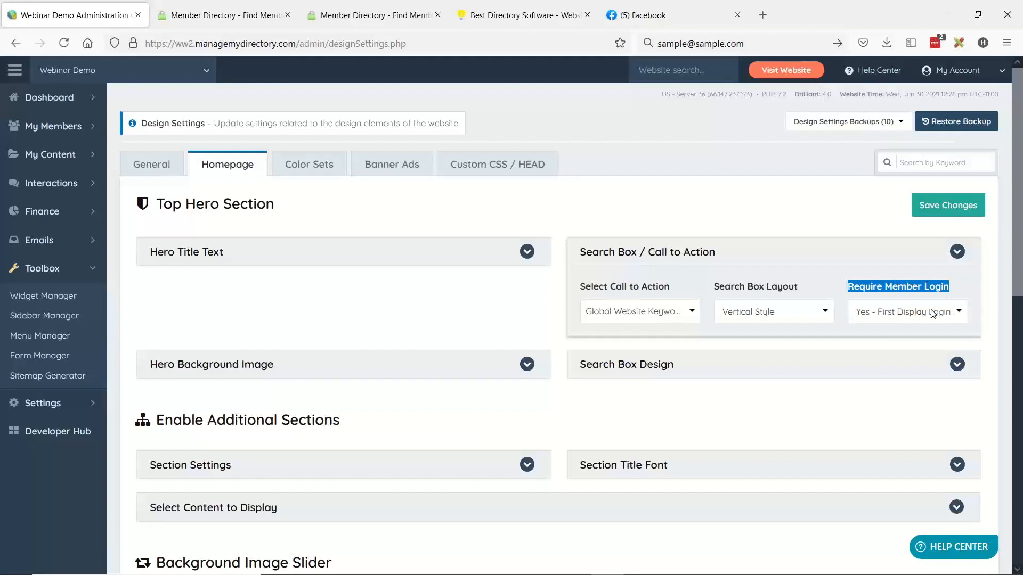
pyautogui.click(886, 318)
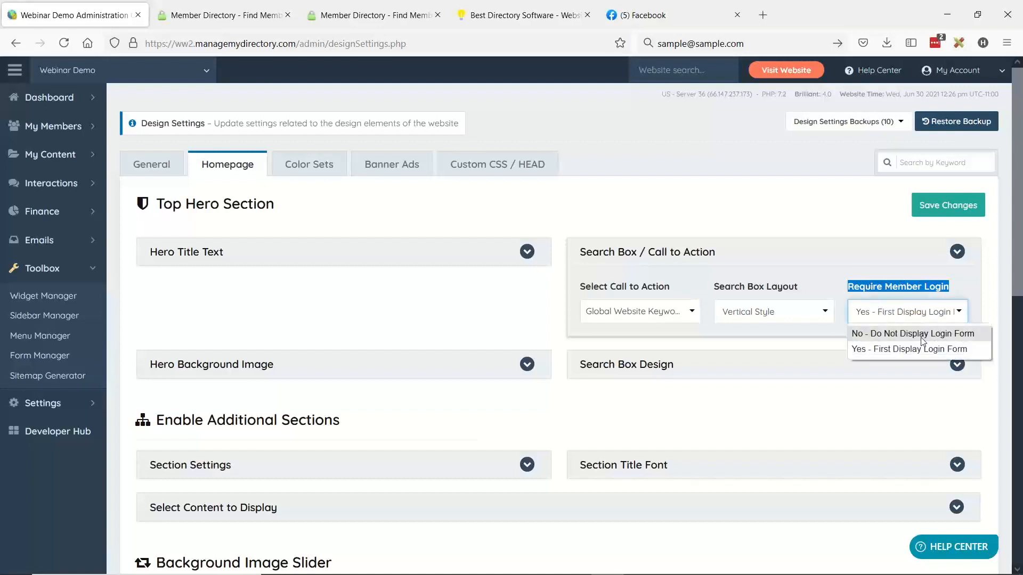
pyautogui.click(876, 335)
pyautogui.click(932, 207)
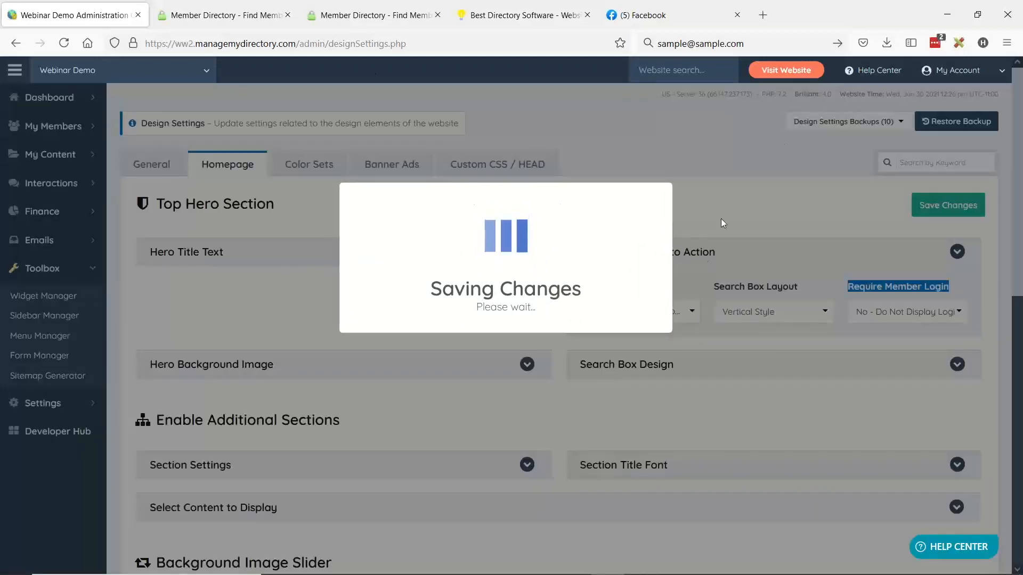
pyautogui.click(507, 338)
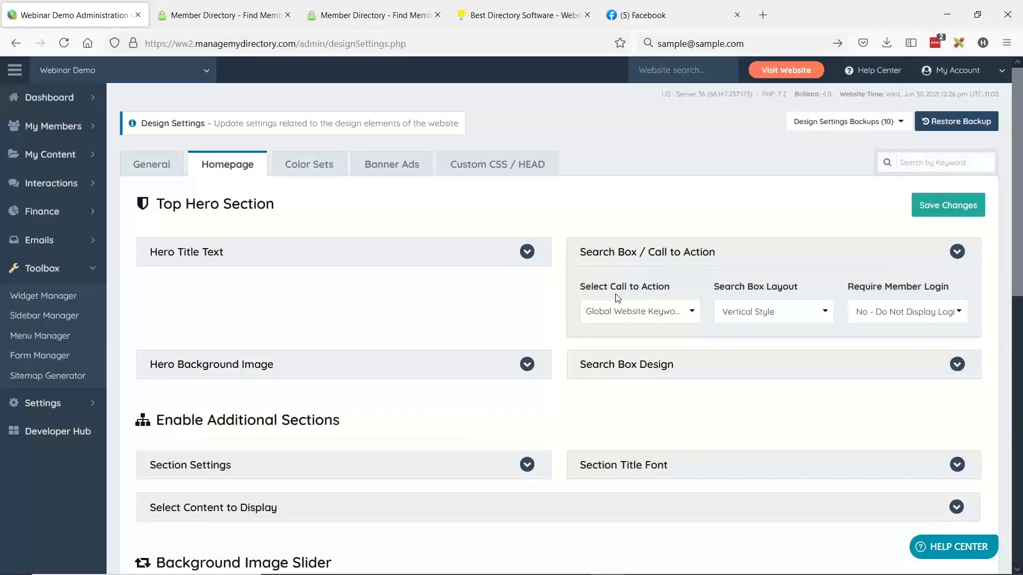
# - Review the Select Call to Action choices for the homepage hero section, and reload the public homepage to check its search box
pyautogui.click(631, 311)
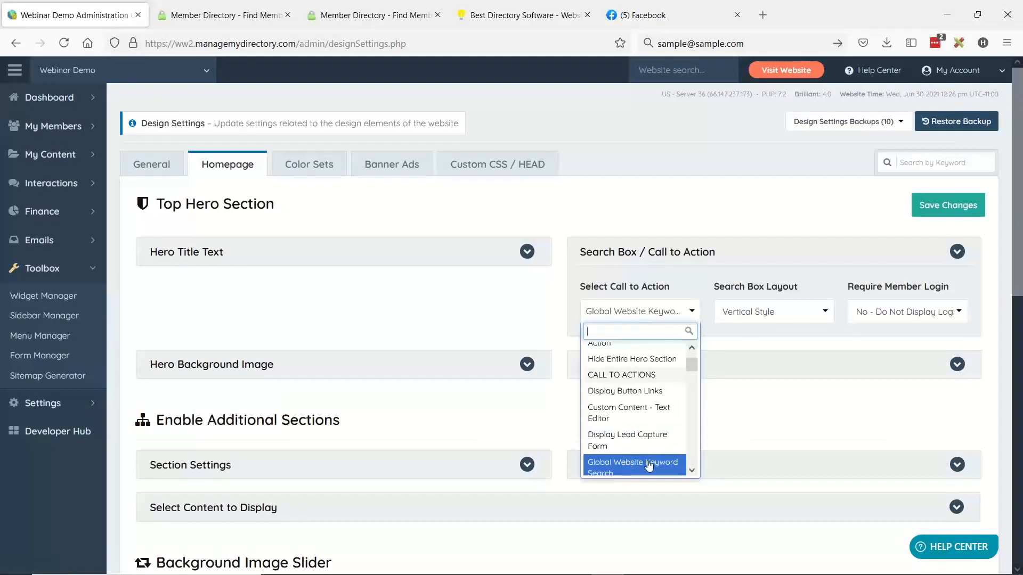
pyautogui.scroll(5, 640, 426)
pyautogui.click(668, 255)
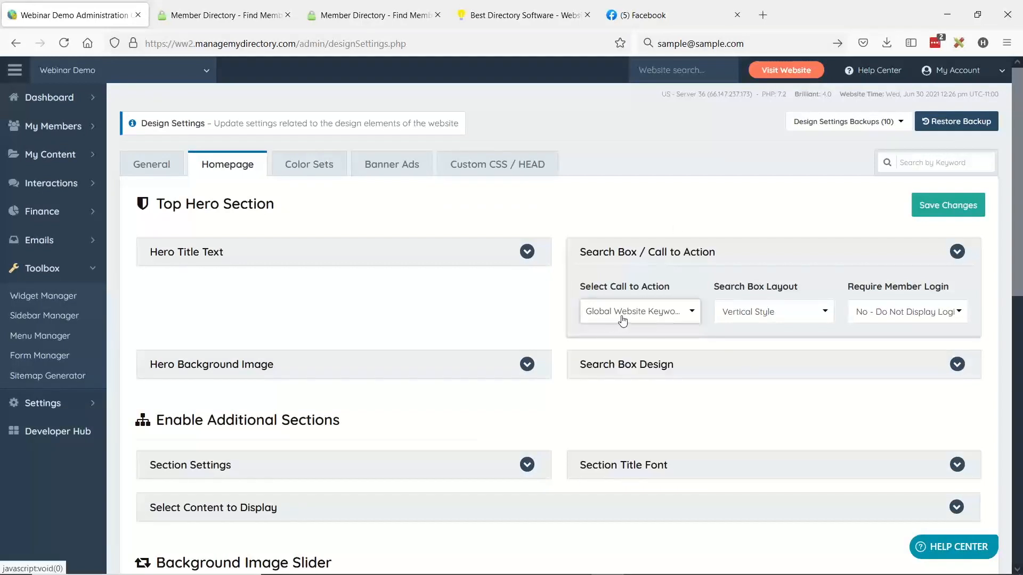
pyautogui.click(216, 15)
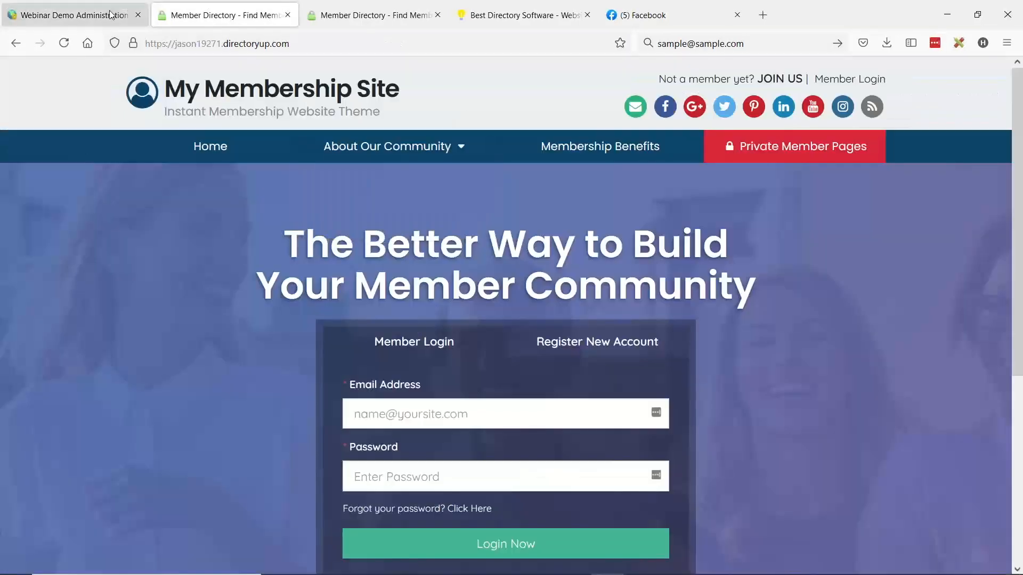
pyautogui.click(64, 43)
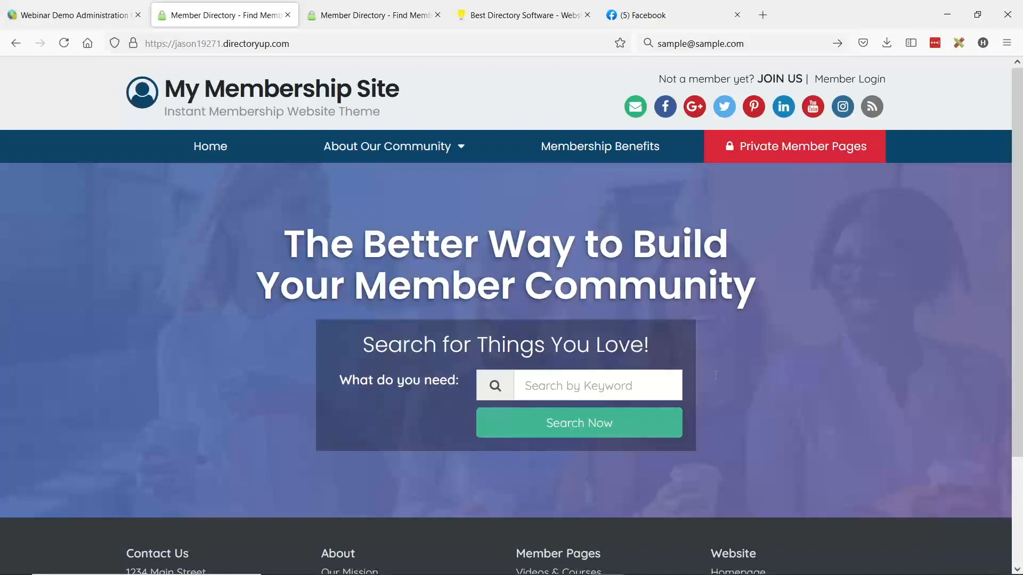
# - Set Require Member Login to "Yes - First Display Login Form" for the homepage call to action and save the design settings
pyautogui.click(31, 12)
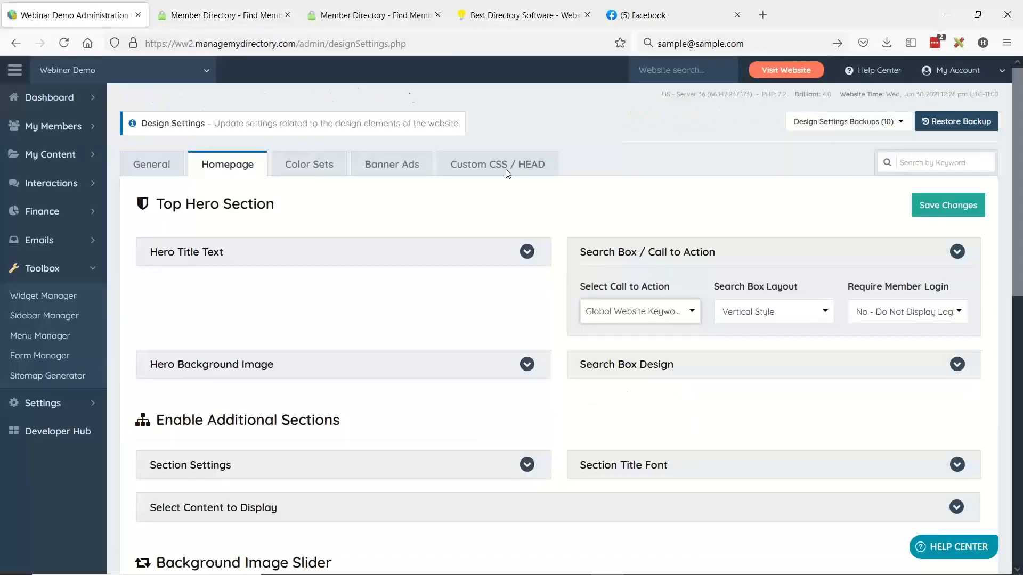
pyautogui.click(881, 313)
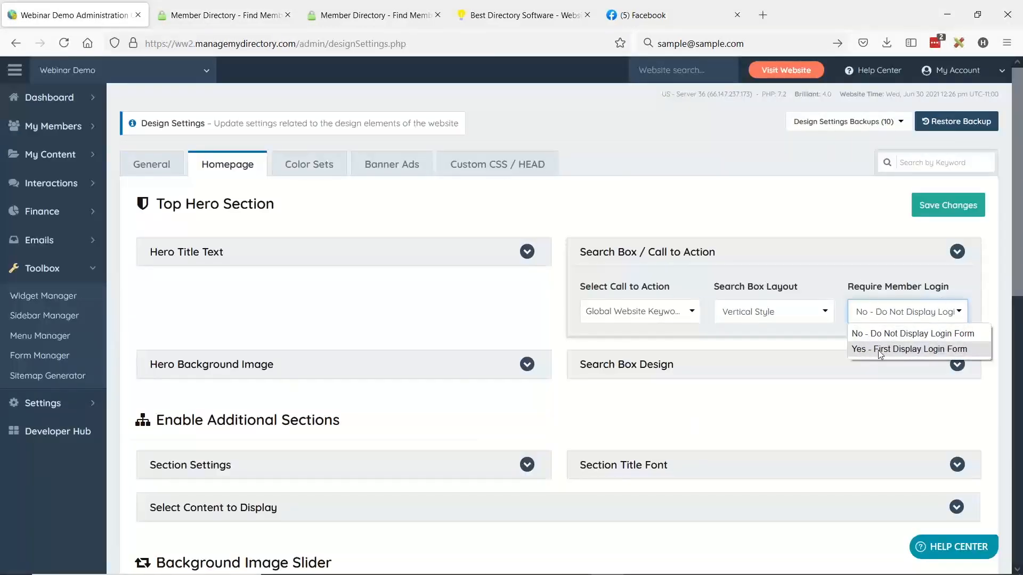
pyautogui.click(900, 354)
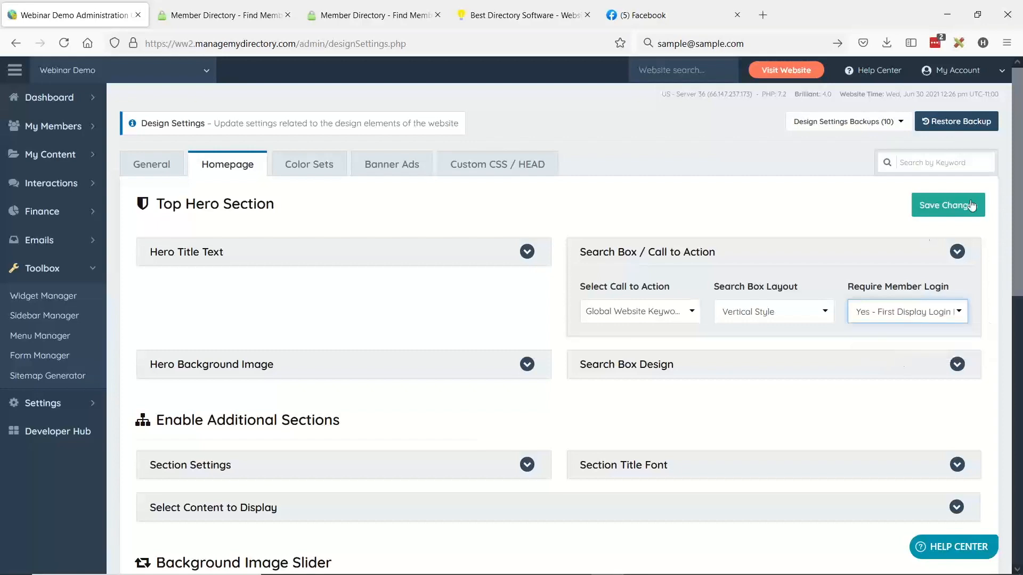
pyautogui.click(937, 208)
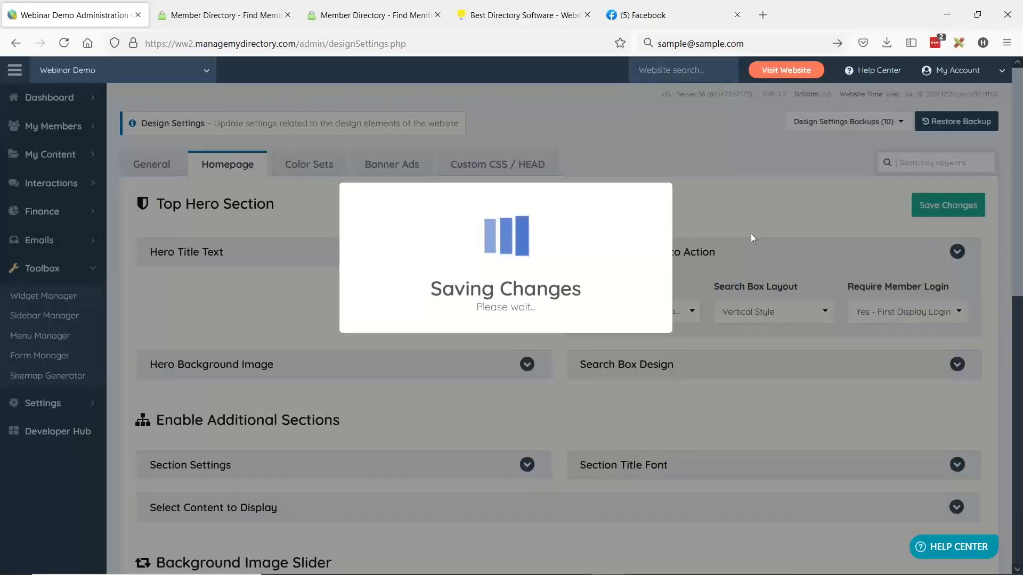
# - Reload the public homepage and log in through its hero login form with the sample member's e-mail and account password
pyautogui.click(198, 5)
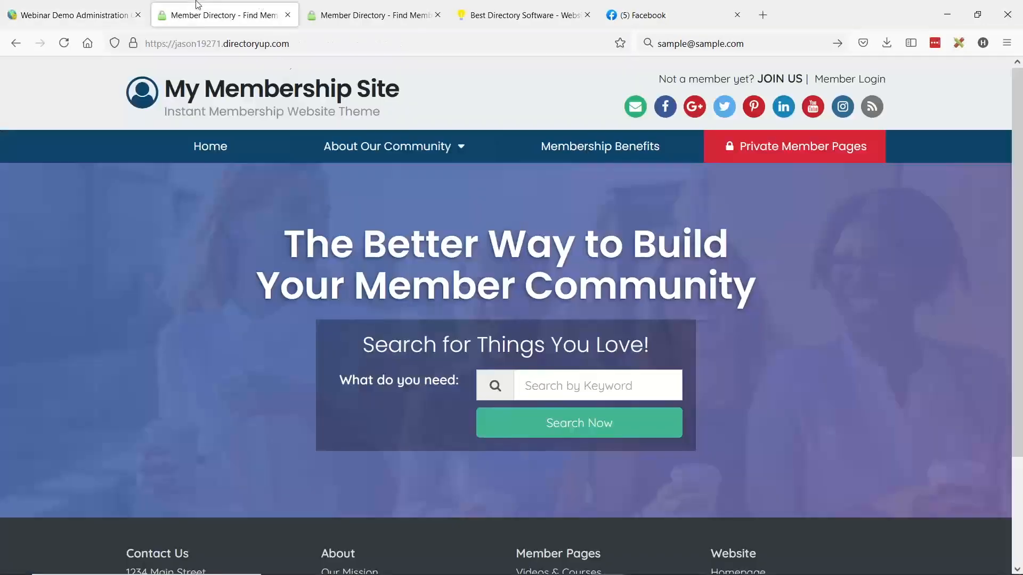
pyautogui.click(63, 44)
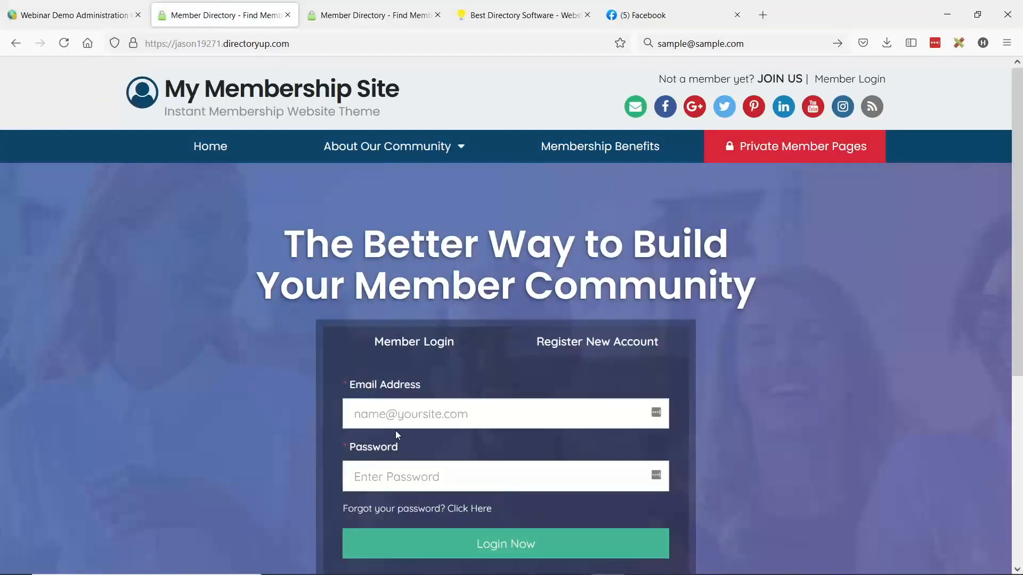
pyautogui.click(392, 415)
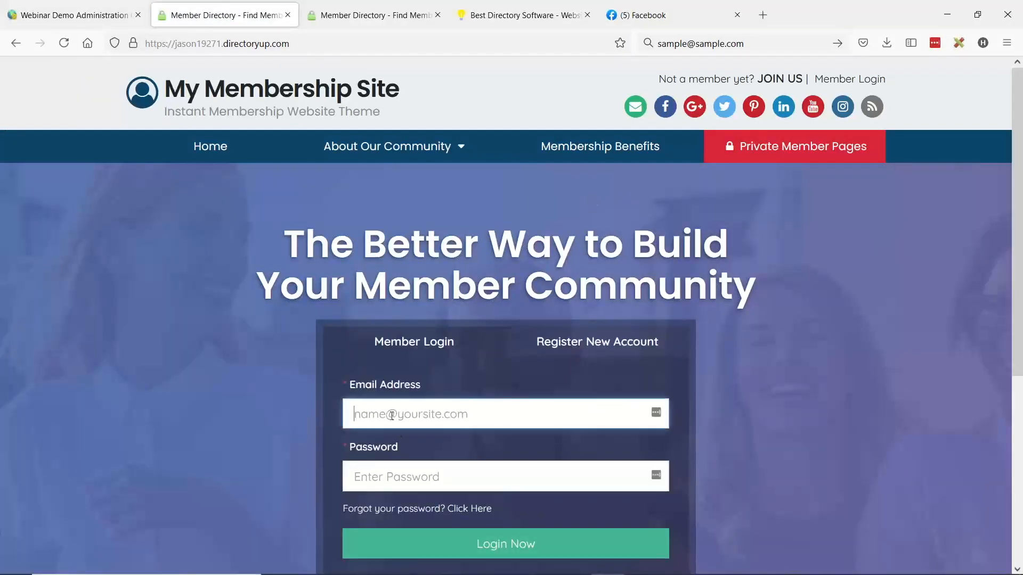
pyautogui.write('sample')
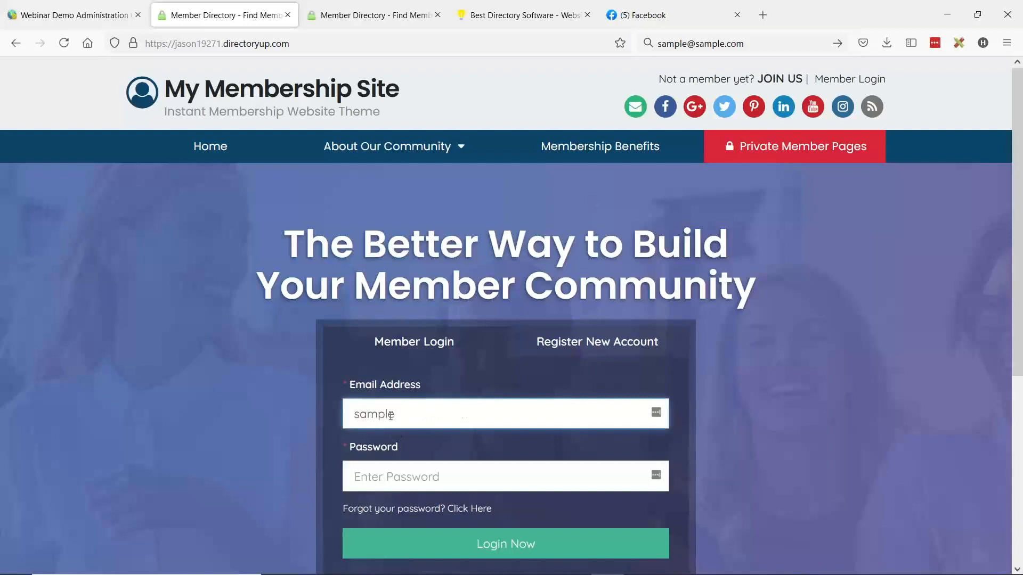
pyautogui.write('@sample.com')
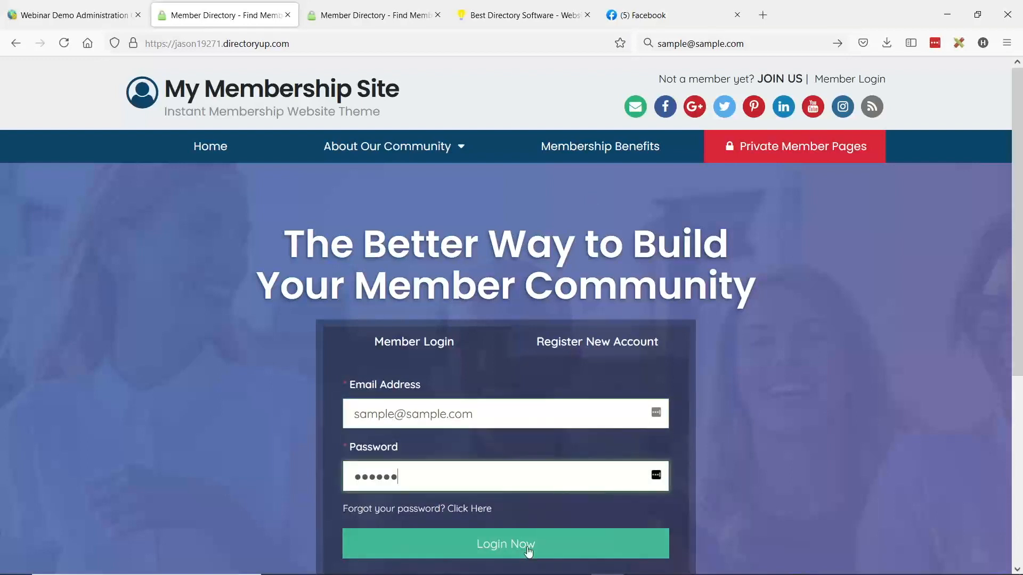
pyautogui.click(527, 550)
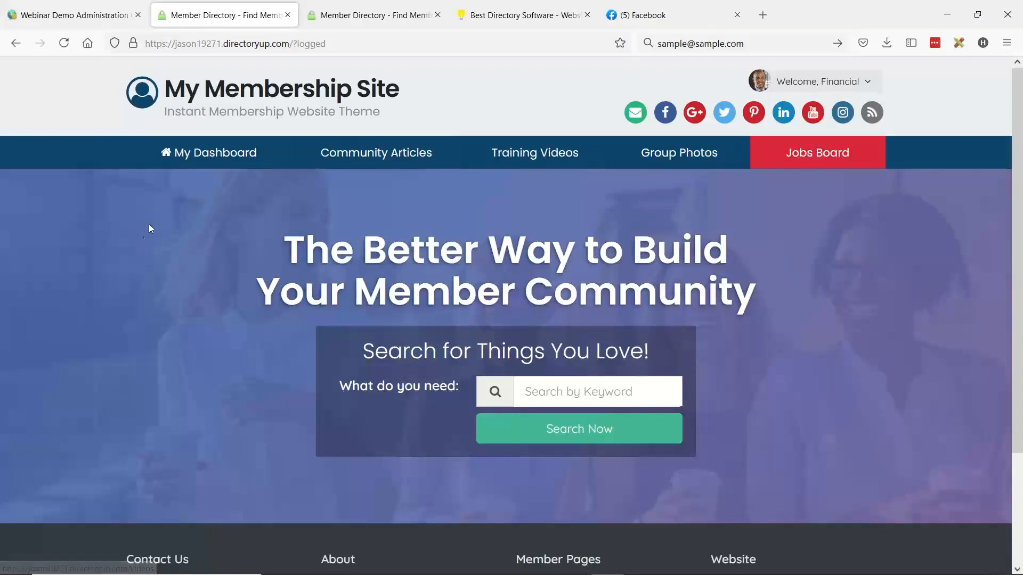
# - Open the member's My Dashboard page in a new tab and examine its address and the Manage Profile options
pyautogui.middleClick(241, 153)
pyautogui.click(336, 22)
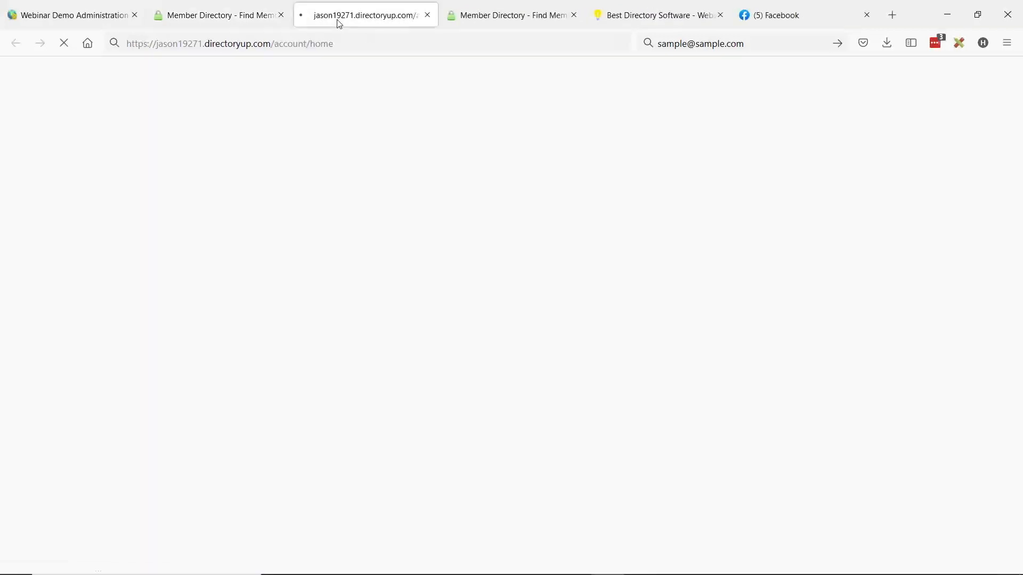
pyautogui.moveTo(290, 46); pyautogui.dragTo(364, 41)
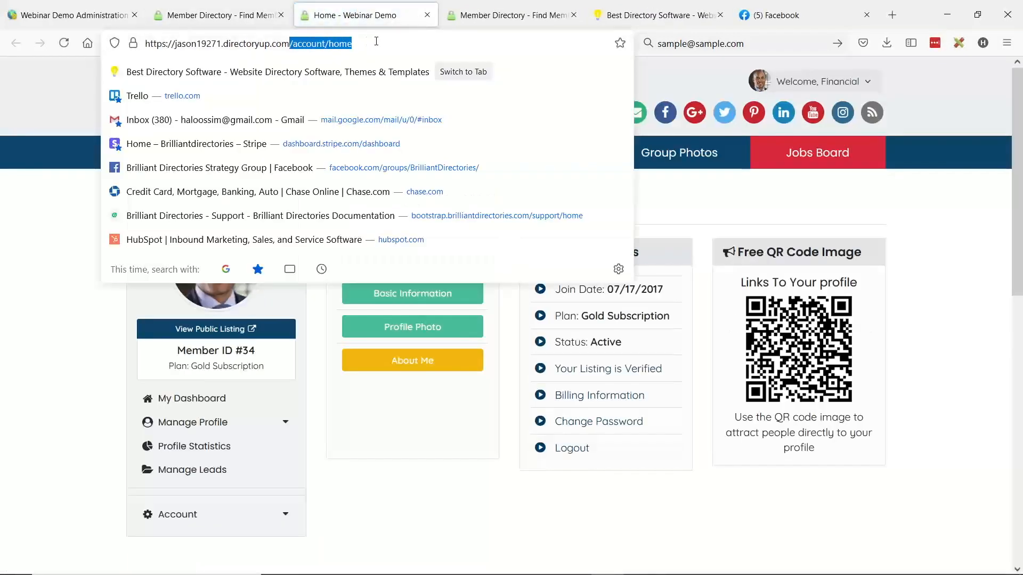
pyautogui.click(326, 506)
pyautogui.click(218, 421)
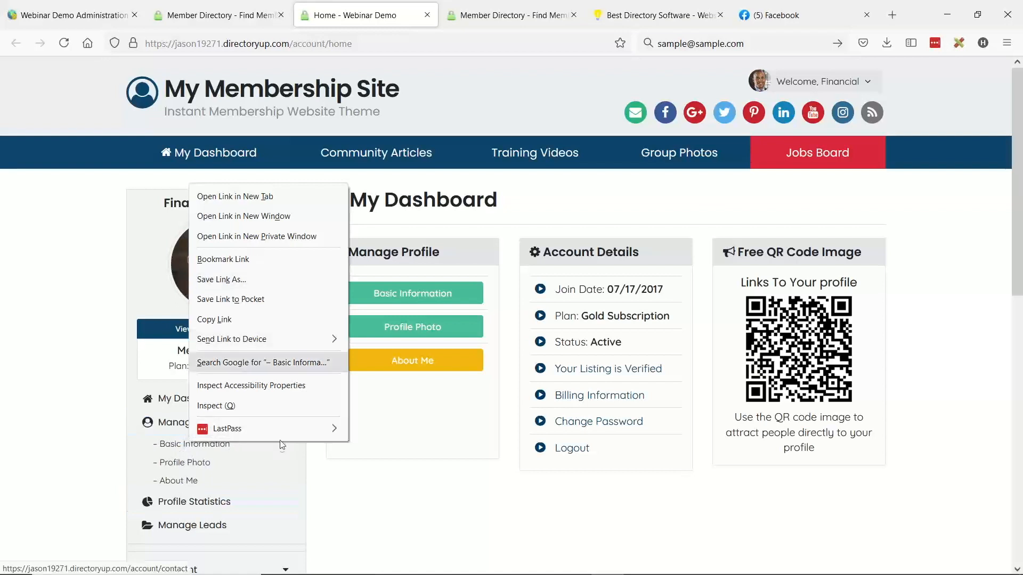
pyautogui.click(365, 479)
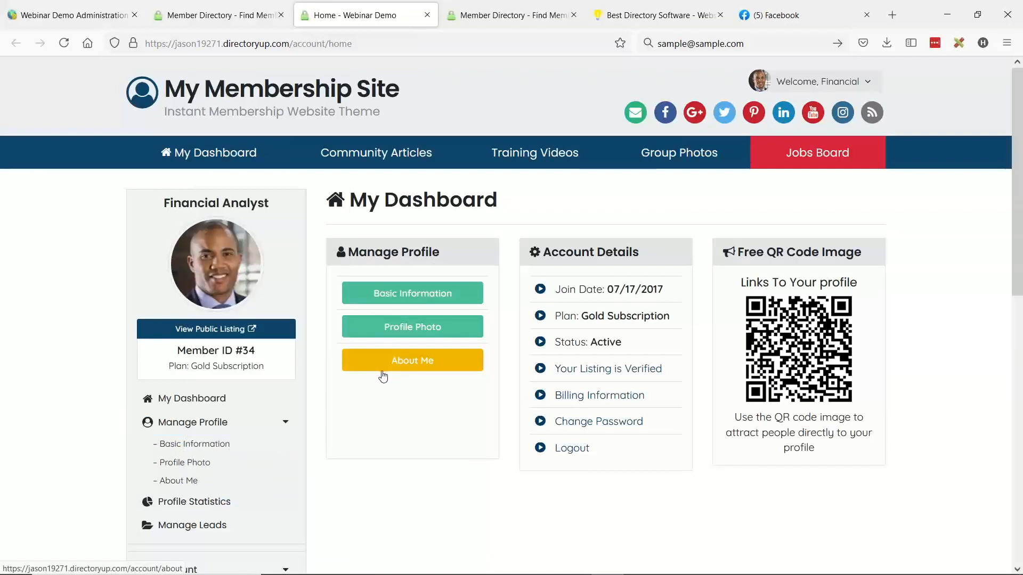
# - Return to the logged-in homepage and view the Training Videos and Group Photos pages
pyautogui.click(247, 12)
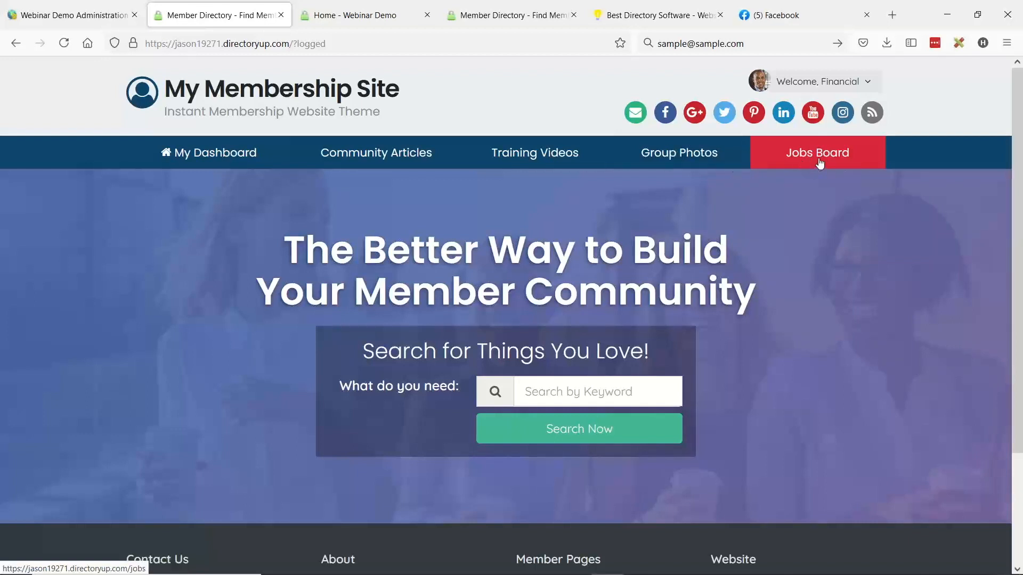
pyautogui.click(531, 155)
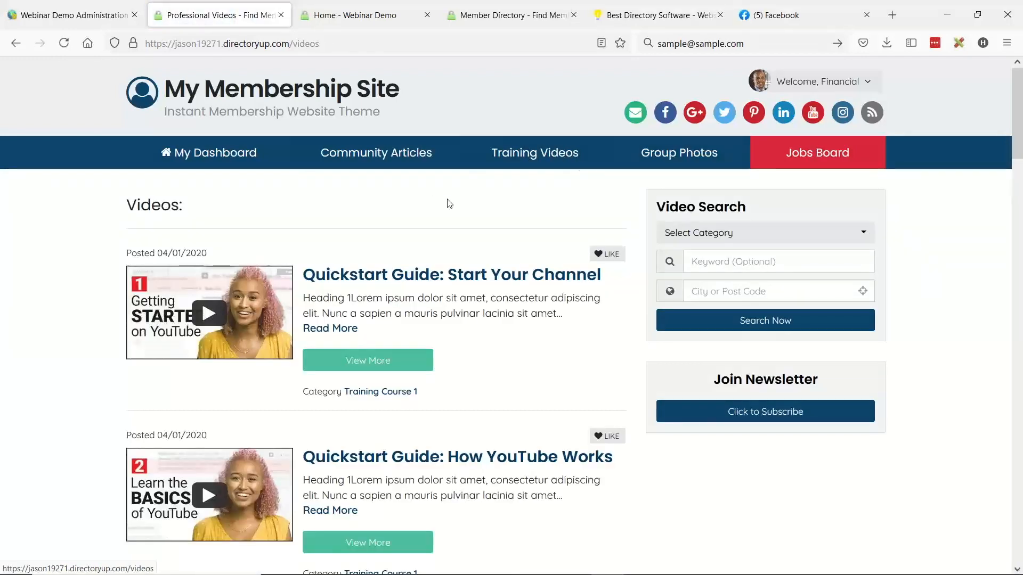
pyautogui.click(701, 161)
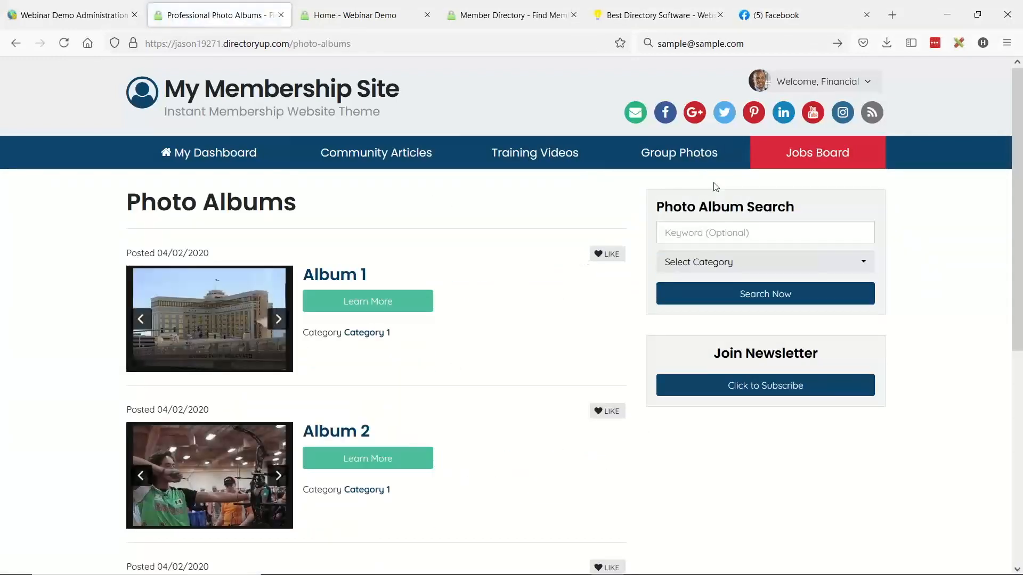
# - Open Community Articles, Training Videos, Group Photos and Jobs Board each in its own new browser tab
pyautogui.middleClick(360, 157)
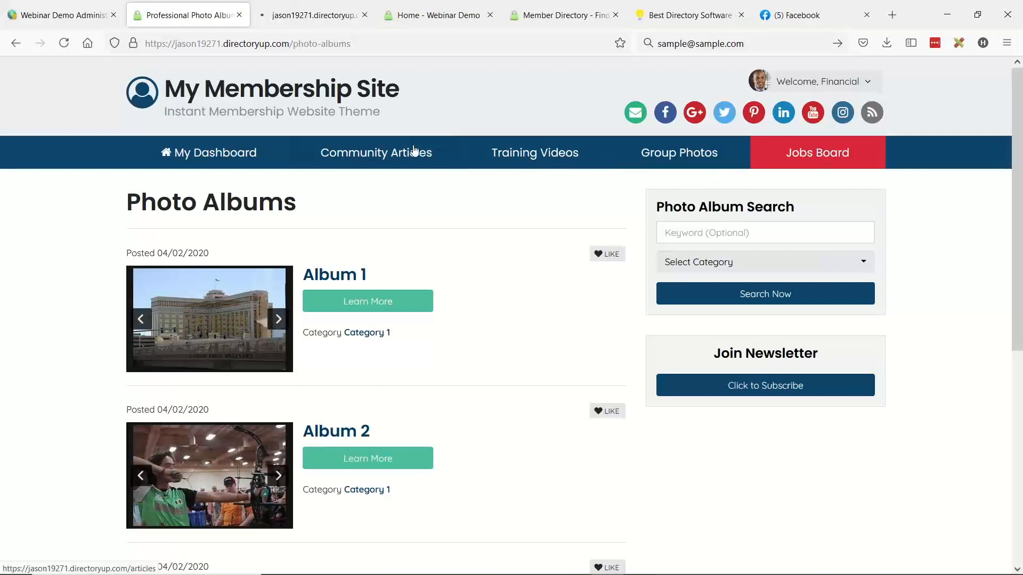
pyautogui.middleClick(540, 165)
pyautogui.middleClick(680, 165)
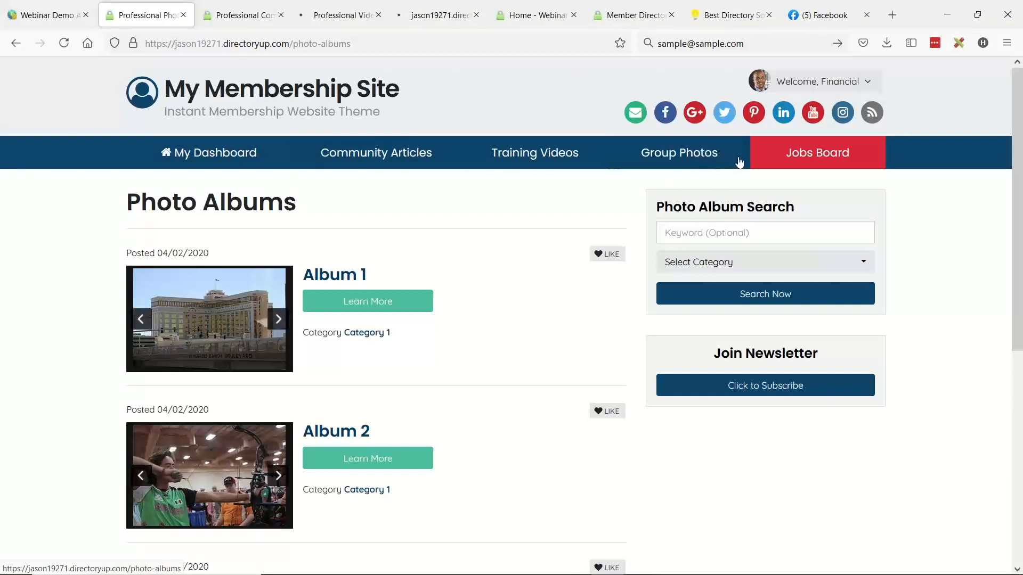
pyautogui.middleClick(769, 161)
# - Look through the opened articles, videos, photo albums and jobs pages, and view the logged-in member's account summary
pyautogui.click(219, 15)
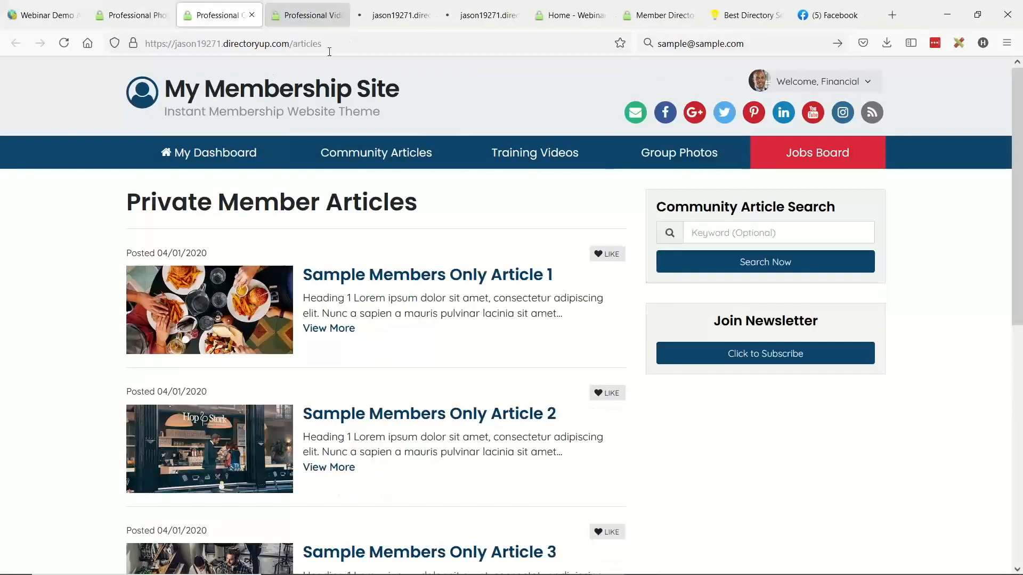
pyautogui.click(868, 83)
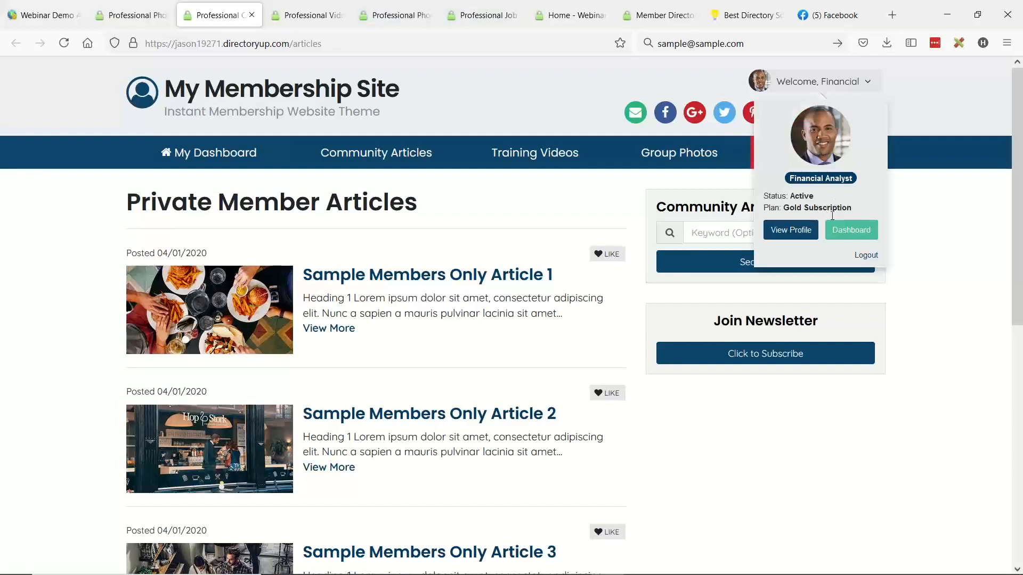
pyautogui.click(307, 15)
pyautogui.click(394, 15)
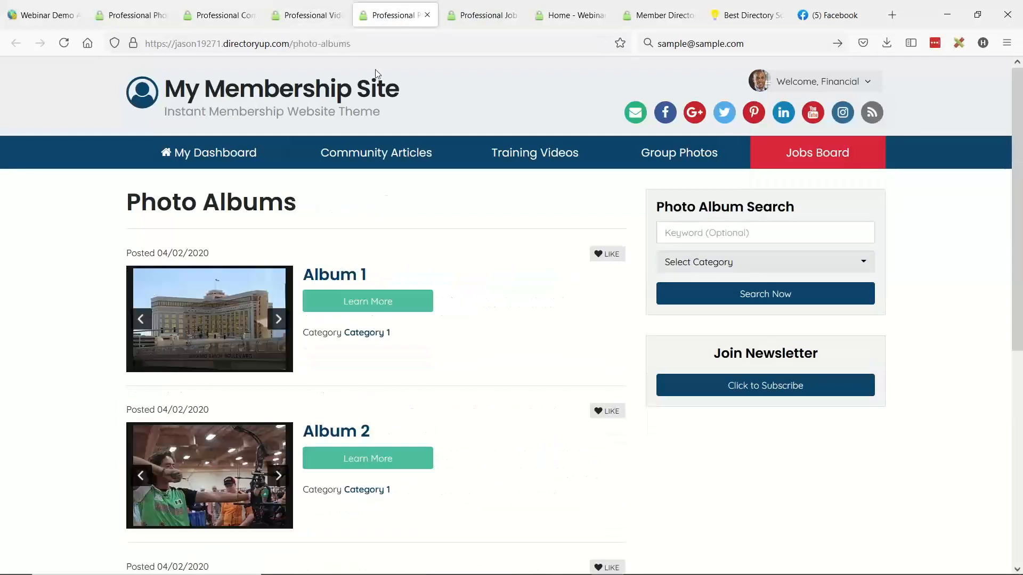
pyautogui.click(482, 14)
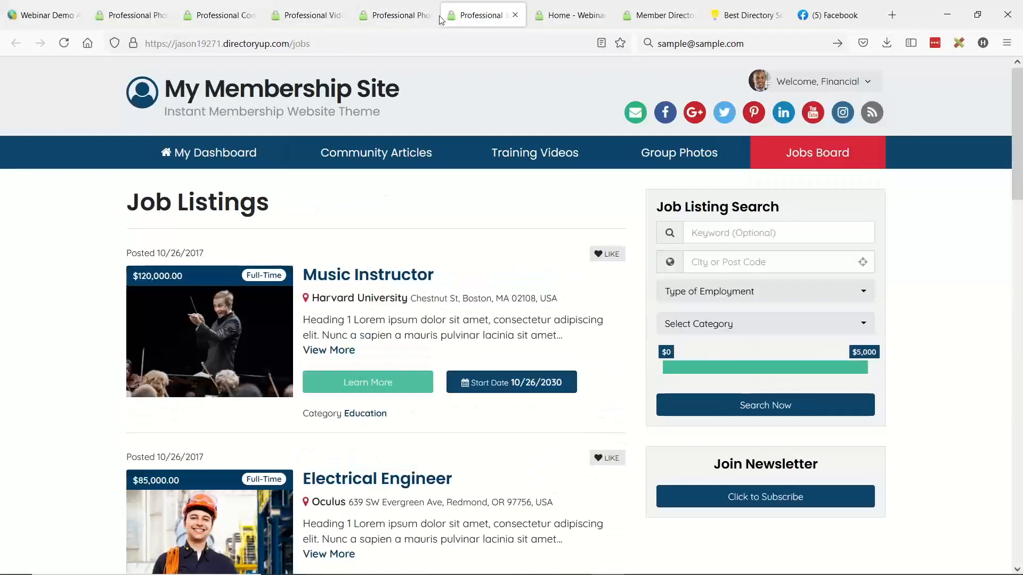
# - Open the site homepage in a new tab placed right after the administration tab, and log out of the member account there
pyautogui.click(165, 20)
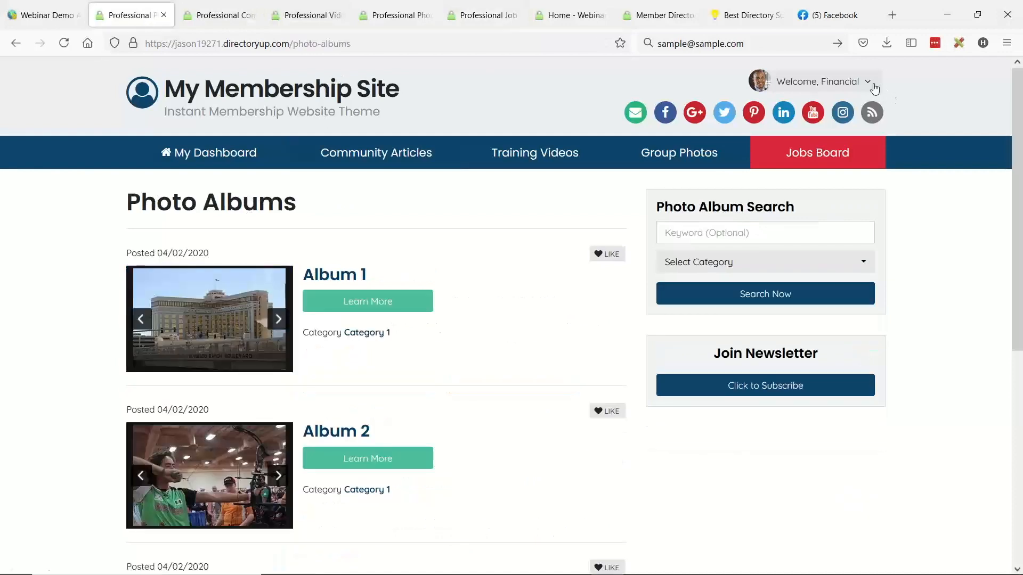
pyautogui.middleClick(198, 92)
pyautogui.moveTo(189, 19); pyautogui.dragTo(109, 25)
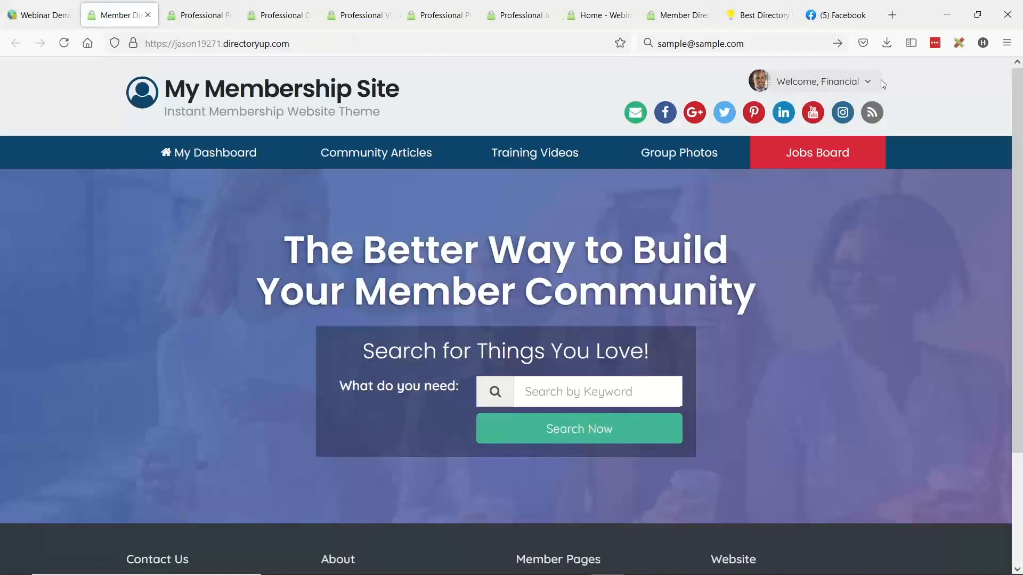
pyautogui.click(874, 86)
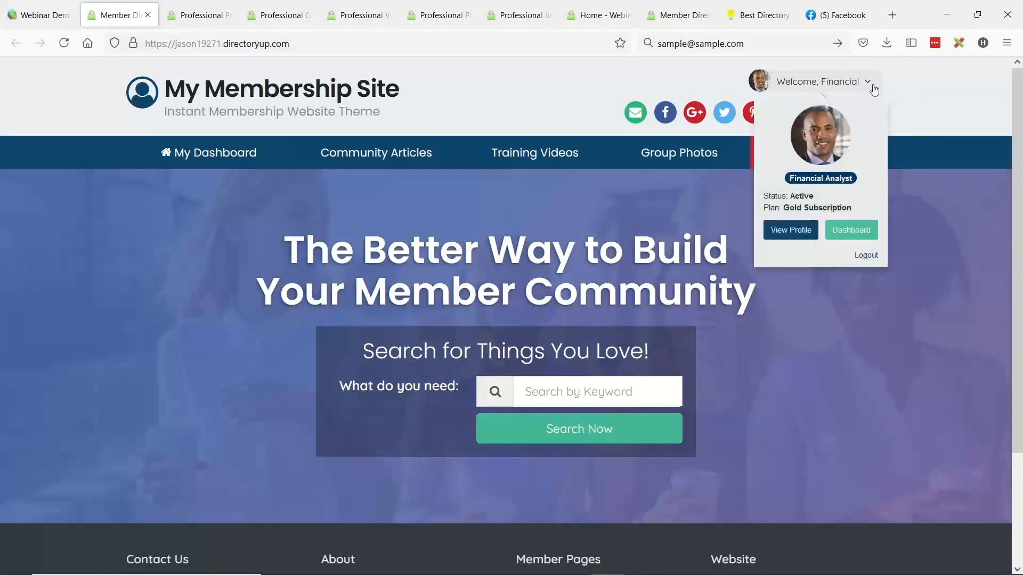
pyautogui.click(864, 259)
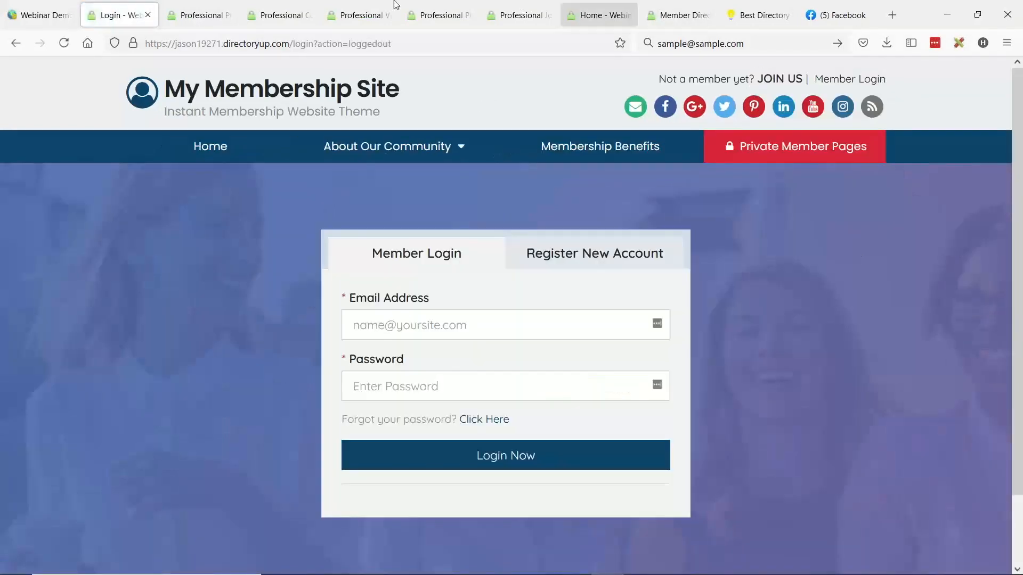
# - Reload the opened photo albums, articles, videos and jobs pages in turn to check each one's access while logged out
pyautogui.click(187, 12)
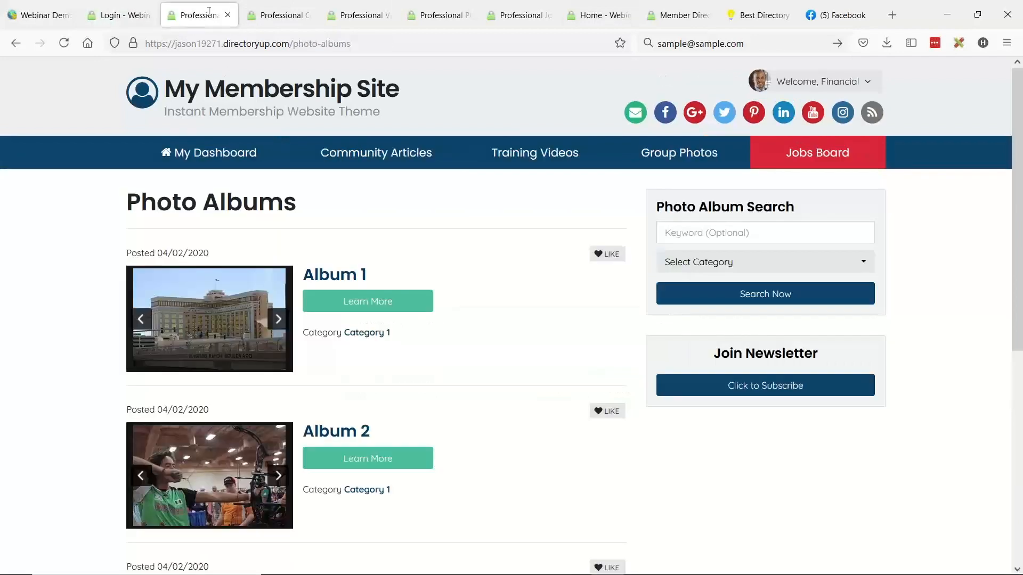
pyautogui.click(63, 43)
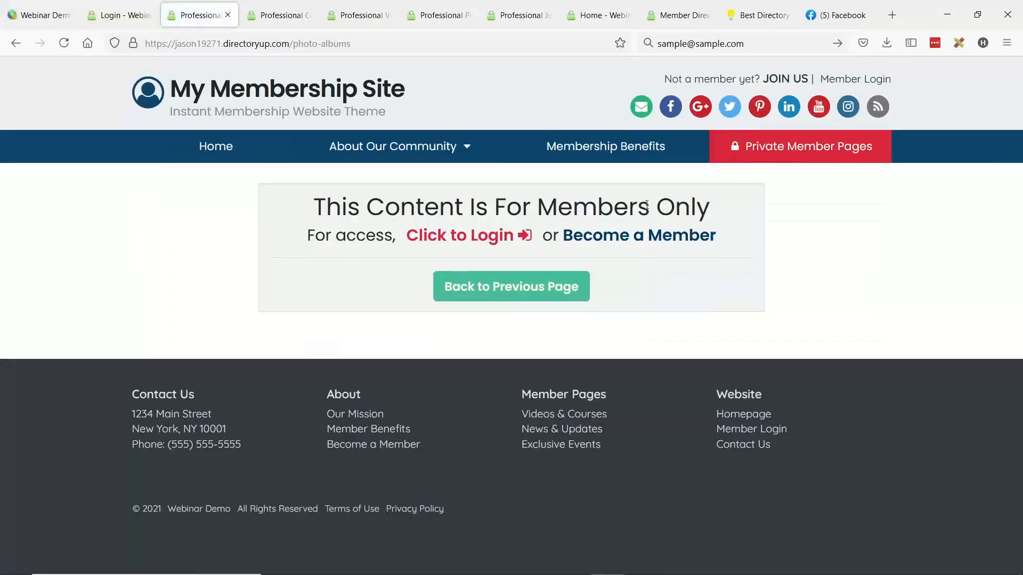
pyautogui.click(282, 17)
pyautogui.click(64, 43)
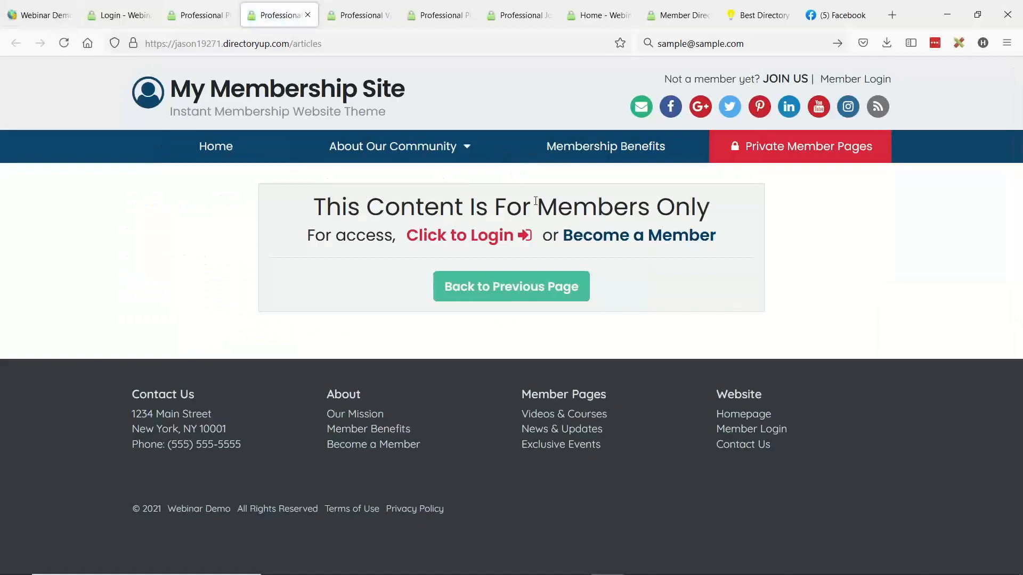
pyautogui.click(360, 15)
pyautogui.click(64, 43)
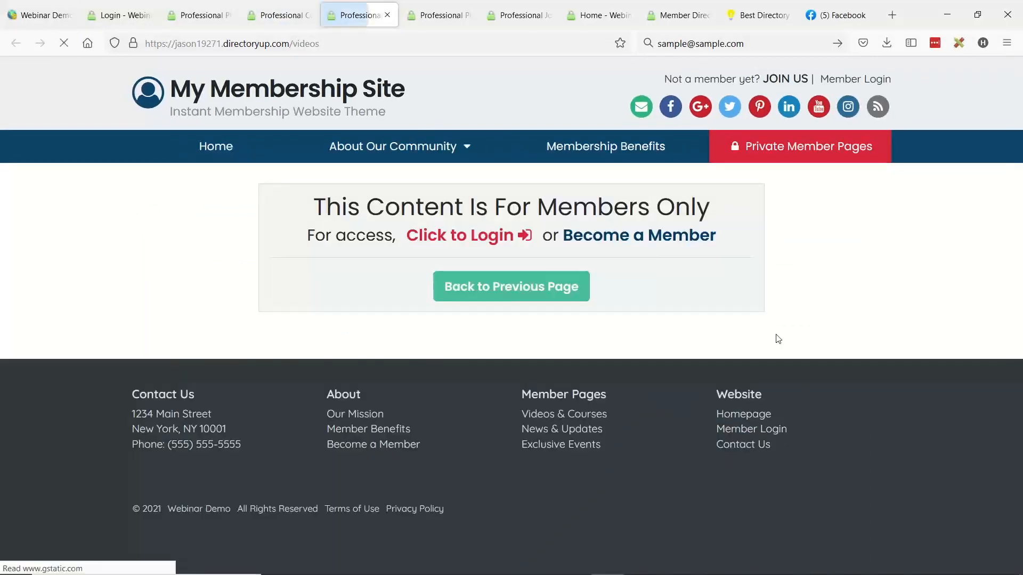
pyautogui.click(440, 15)
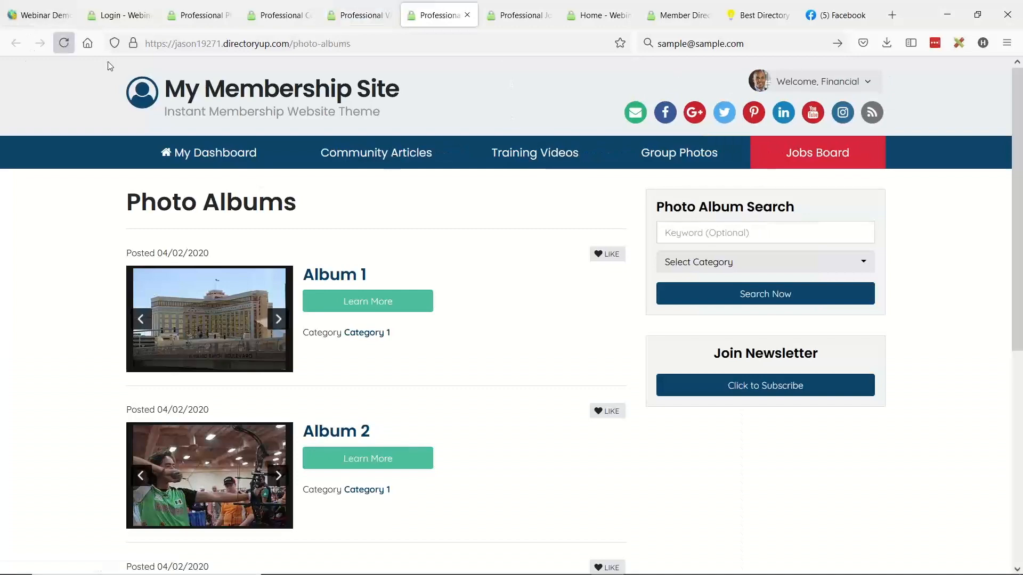
pyautogui.click(64, 43)
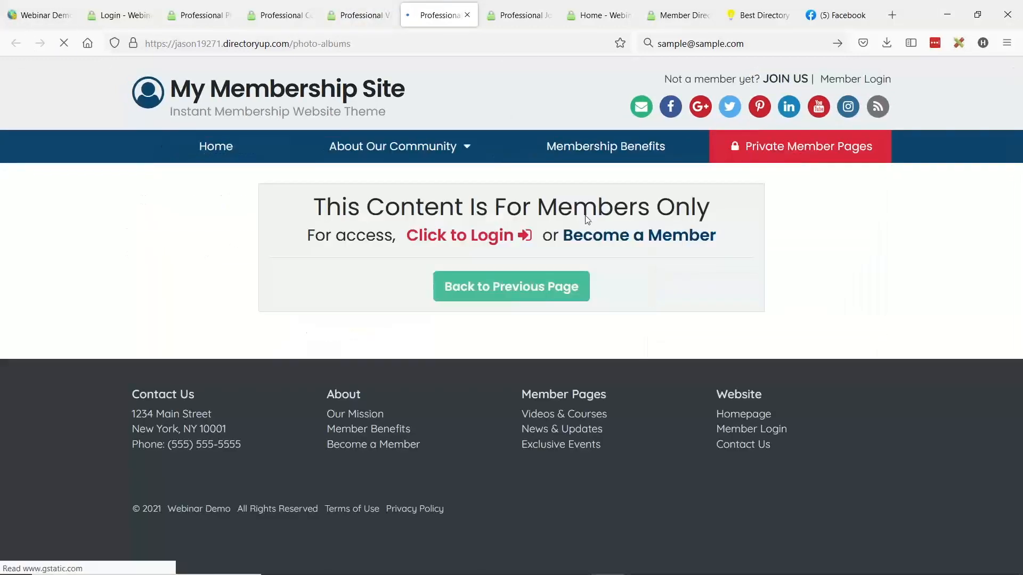
pyautogui.click(522, 16)
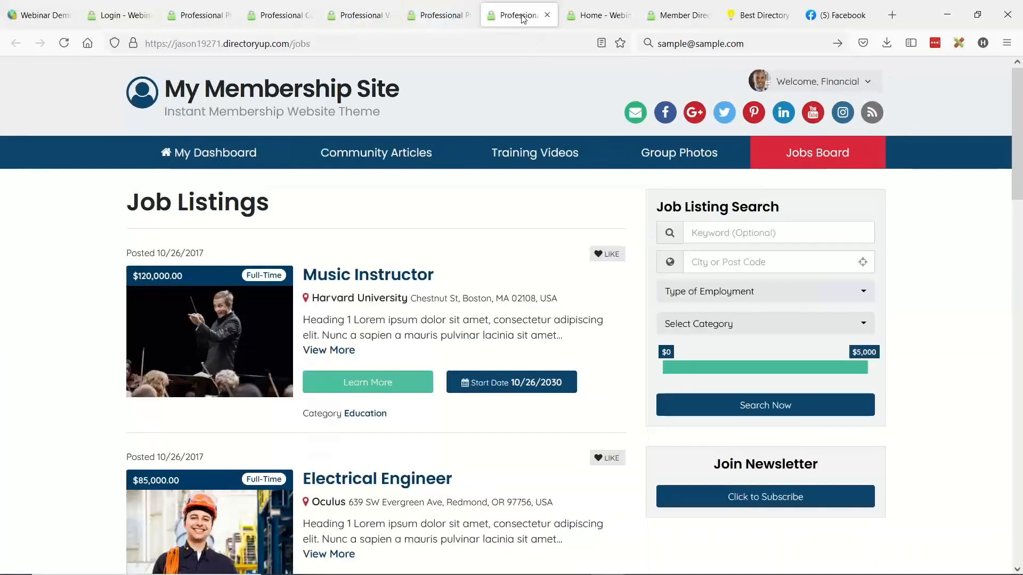
pyautogui.click(64, 43)
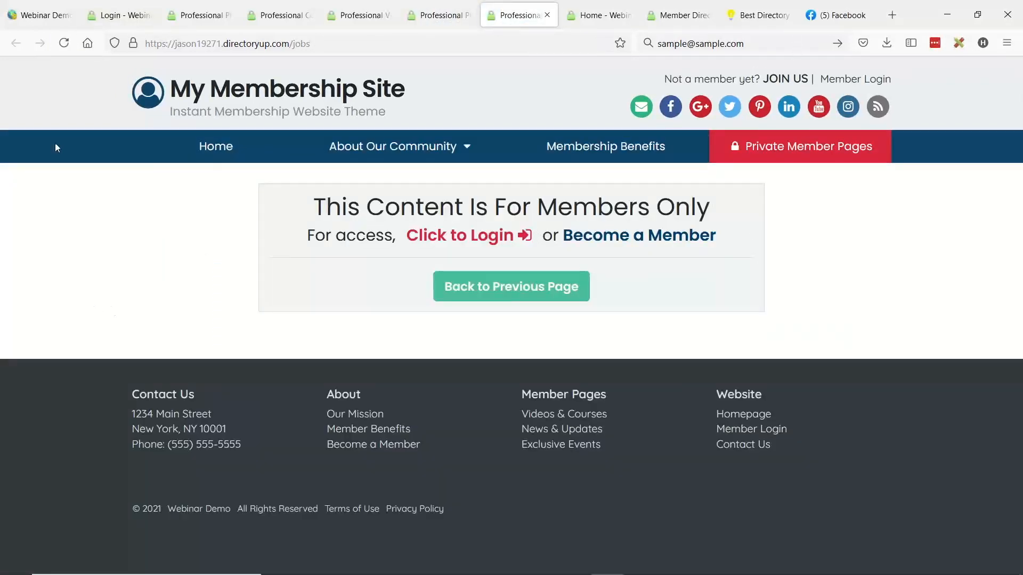
# - Return to the administration's homepage Design Settings and review the Require Member Login option for the call to action
pyautogui.click(40, 15)
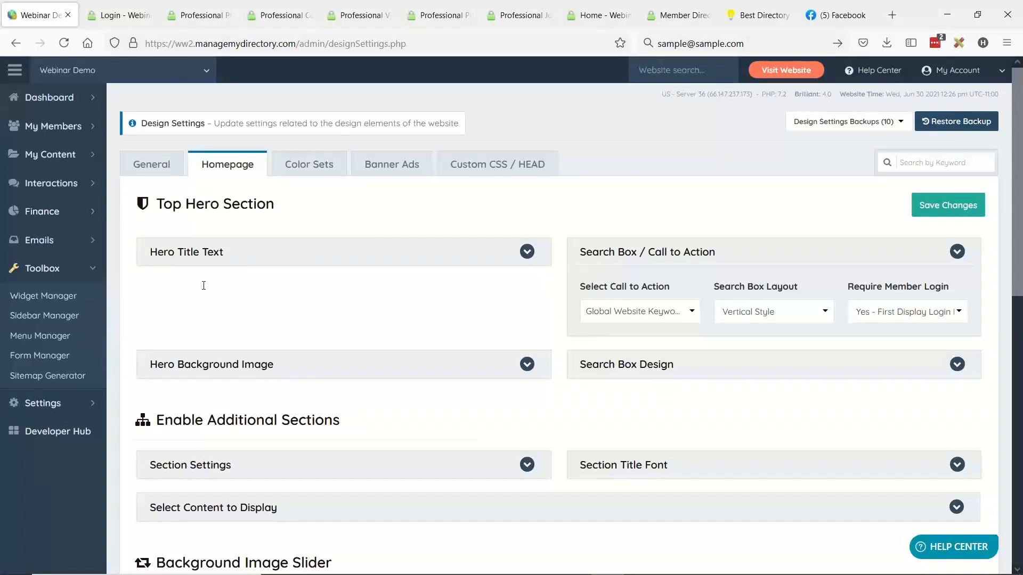
pyautogui.click(80, 404)
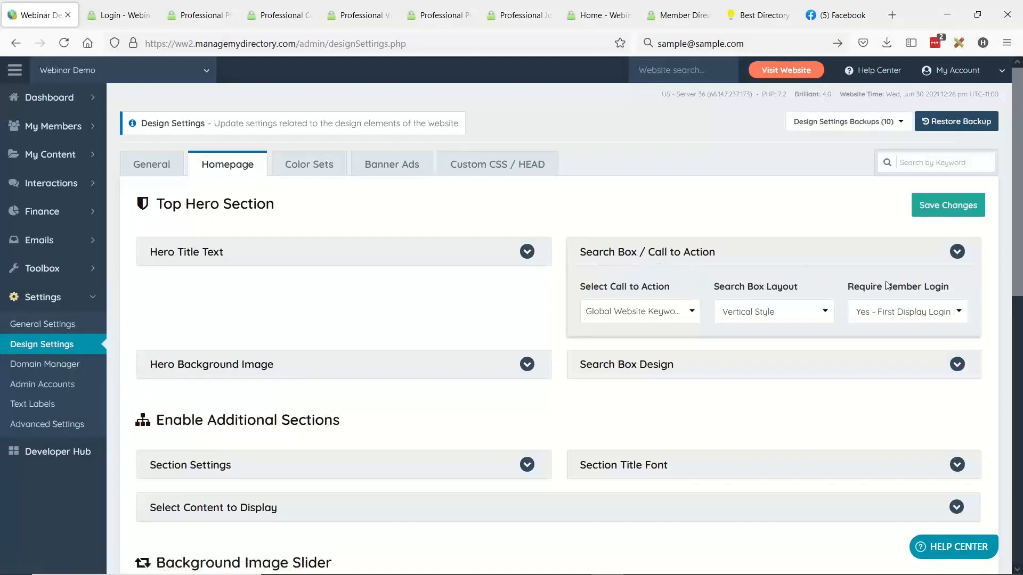
pyautogui.moveTo(850, 291); pyautogui.dragTo(969, 285)
pyautogui.click(285, 314)
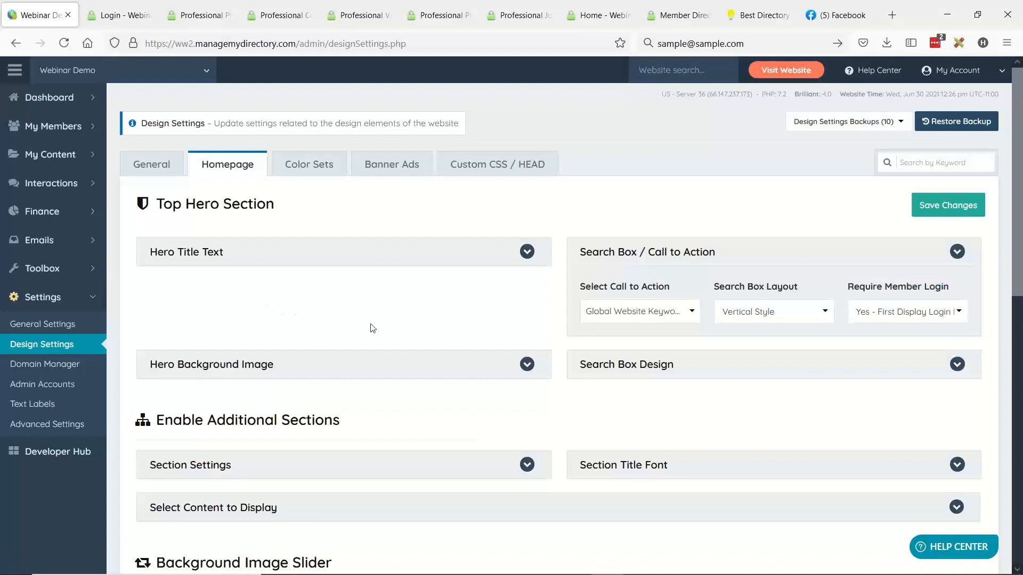
# - Go to the website's post type settings and open the Community Article post type for editing
pyautogui.click(51, 154)
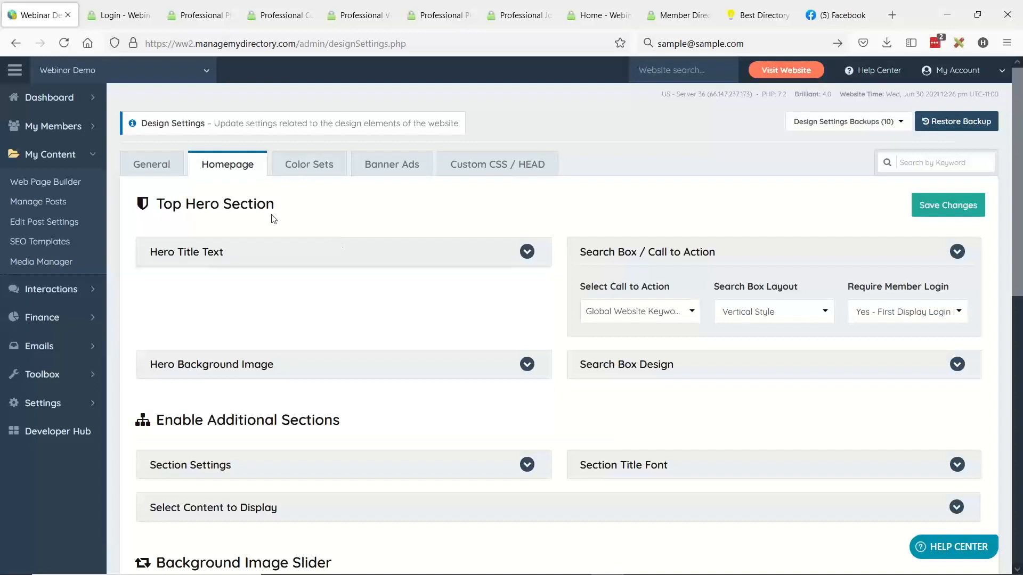
pyautogui.click(71, 232)
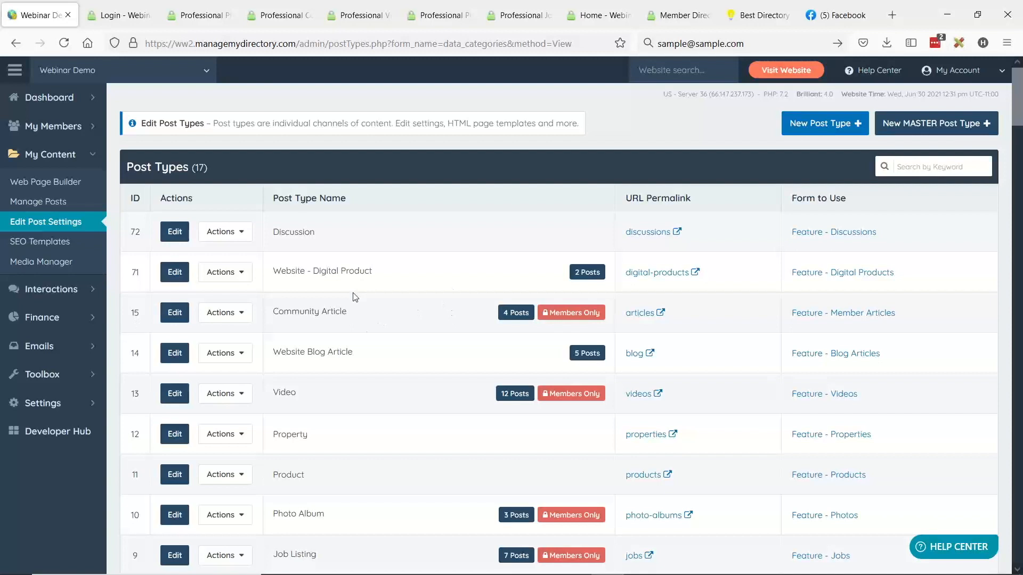
pyautogui.click(174, 316)
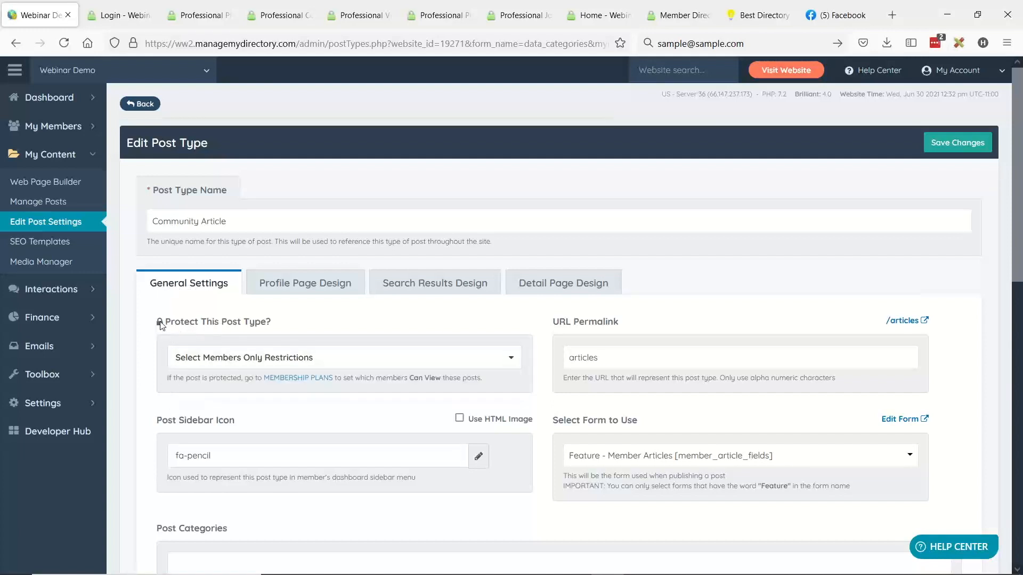
# - Use Select Members Only Restrictions under Protect This Post Type for community articles and save the post type
pyautogui.moveTo(171, 324); pyautogui.dragTo(278, 327)
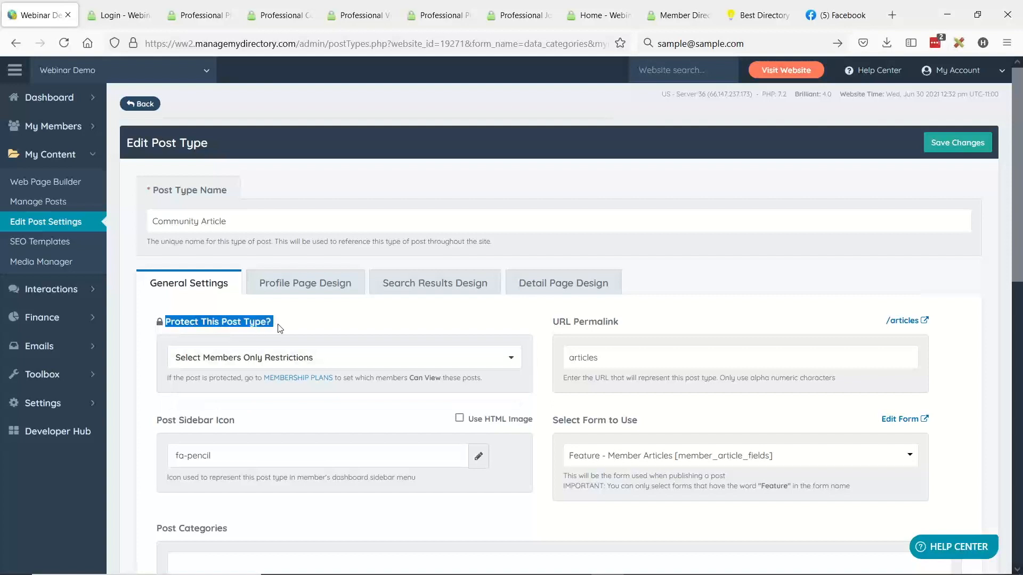
pyautogui.click(453, 362)
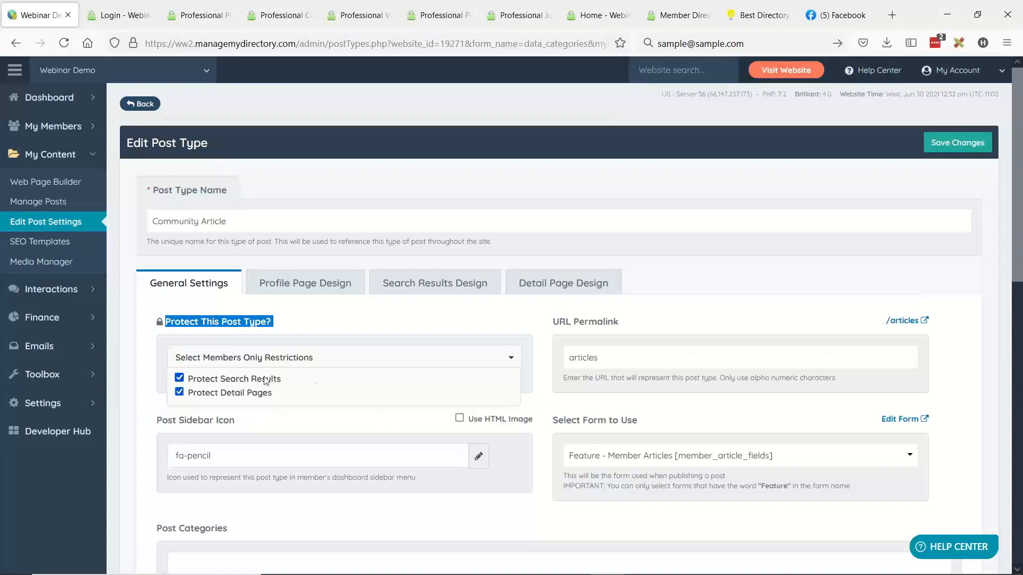
pyautogui.click(959, 146)
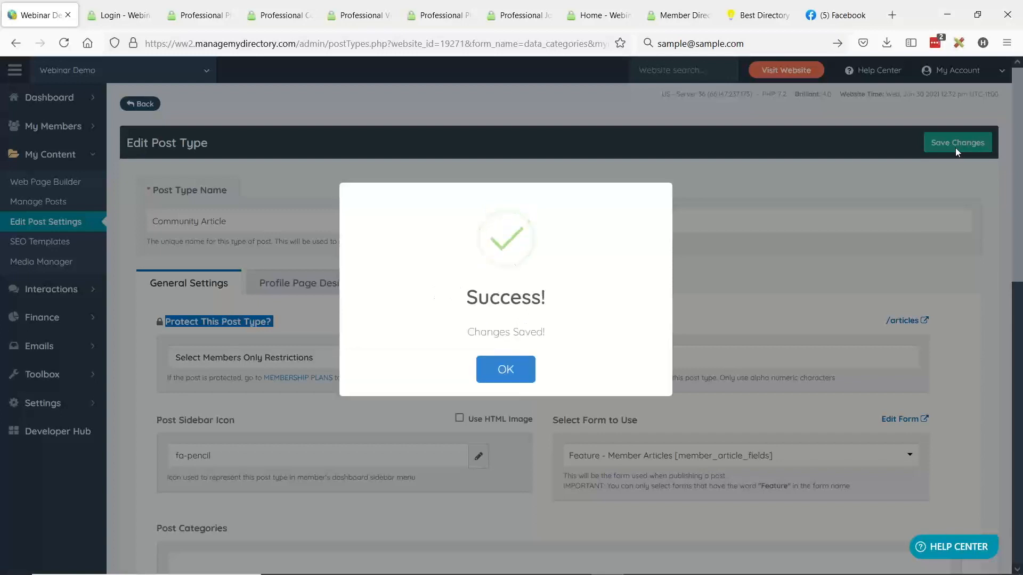
pyautogui.click(530, 369)
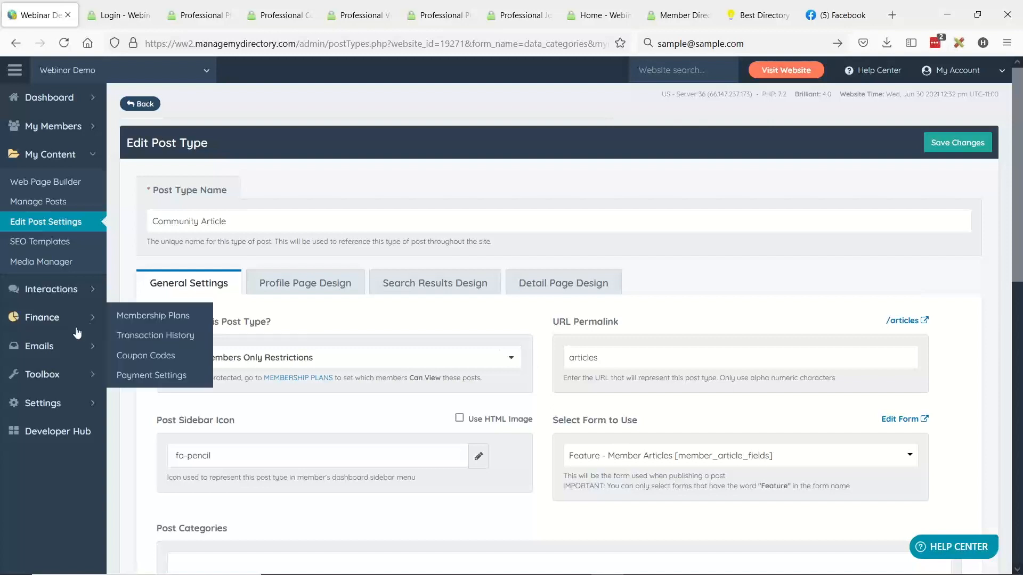
# - Open the Gold Subscription membership plan for editing and show its Post Publishing settings
pyautogui.click(94, 320)
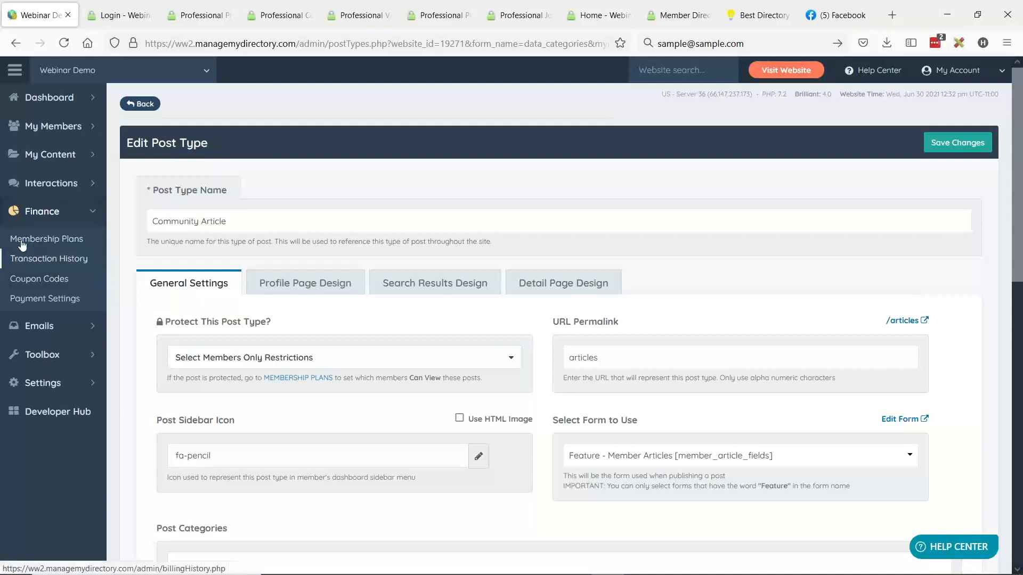
pyautogui.click(55, 242)
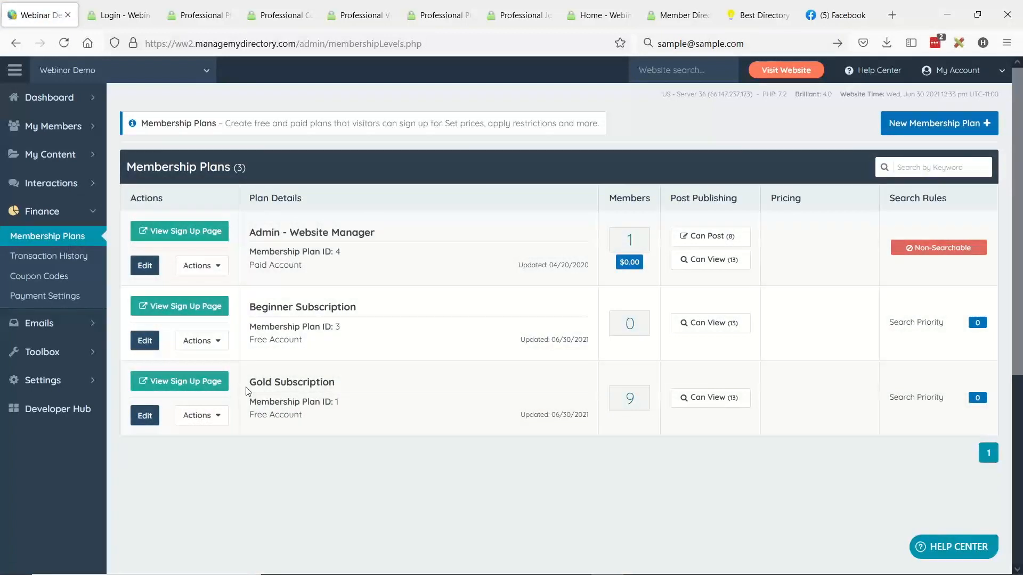
pyautogui.moveTo(248, 381); pyautogui.dragTo(345, 382)
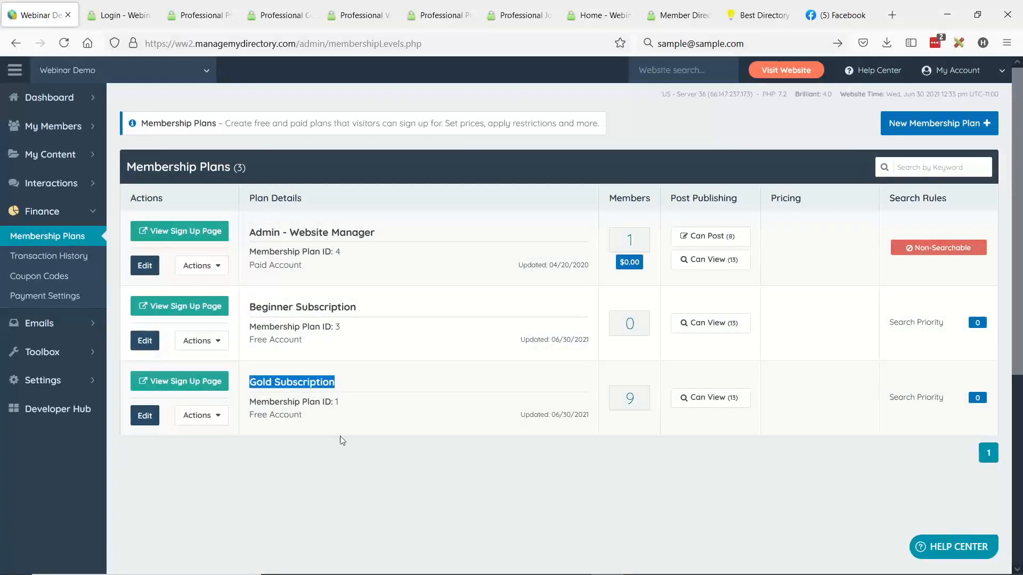
pyautogui.click(144, 415)
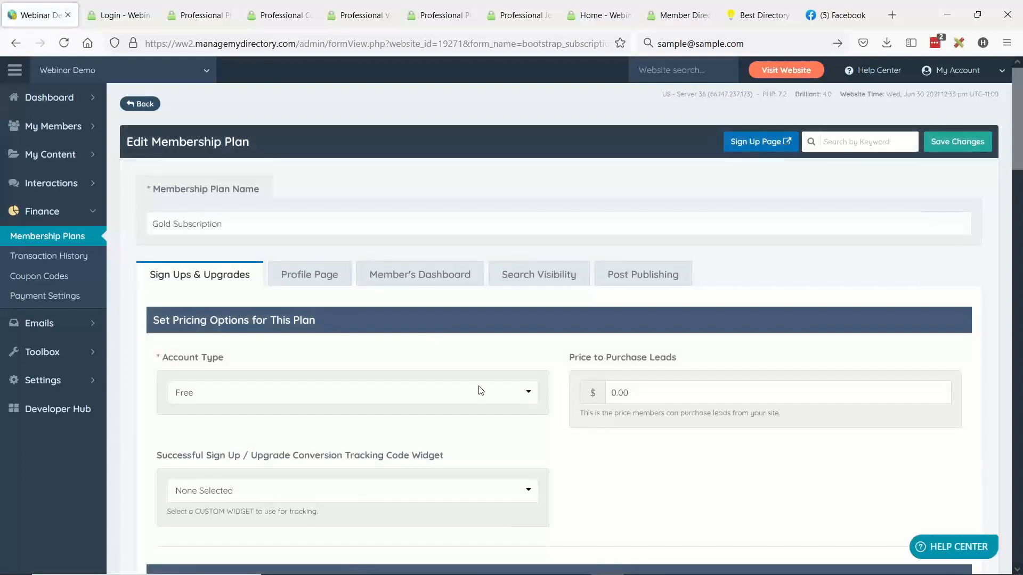
pyautogui.click(648, 277)
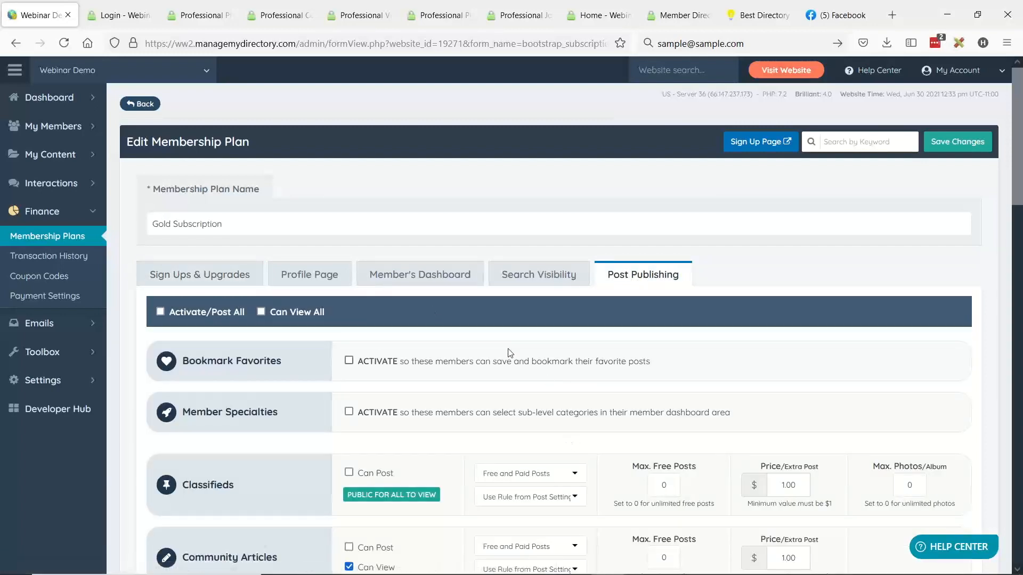
# - Compare the plan's Can View permission for Community Articles with the publicly viewable post types, switching Can View off and back on
pyautogui.scroll(-3, 507, 354)
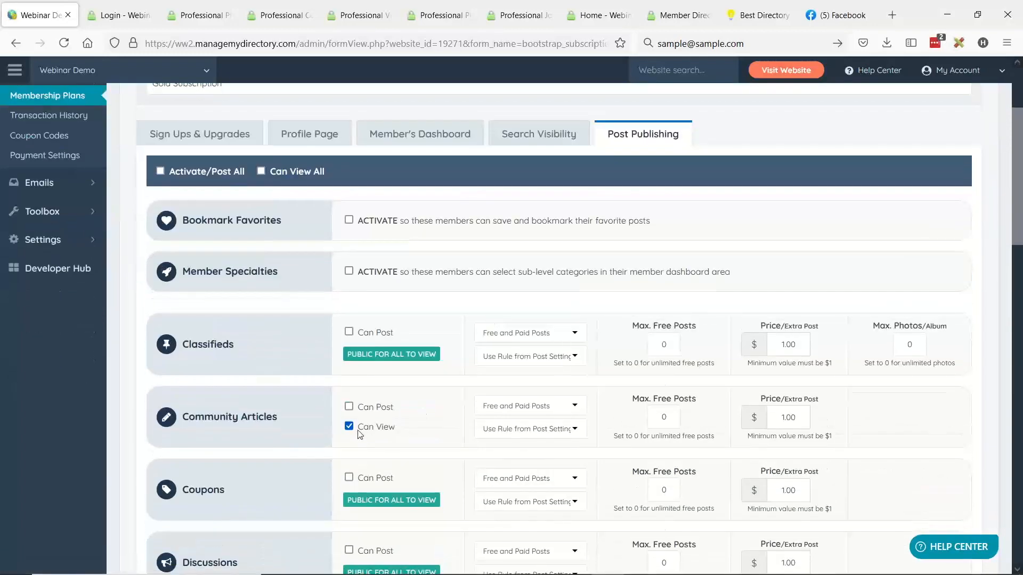
pyautogui.scroll(2, 414, 422)
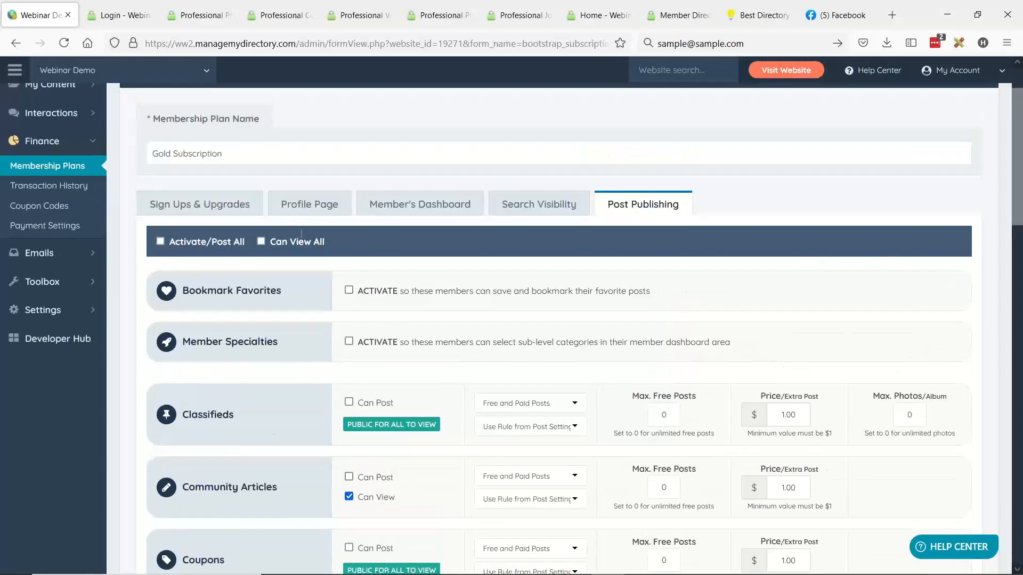
pyautogui.moveTo(151, 154); pyautogui.dragTo(224, 153)
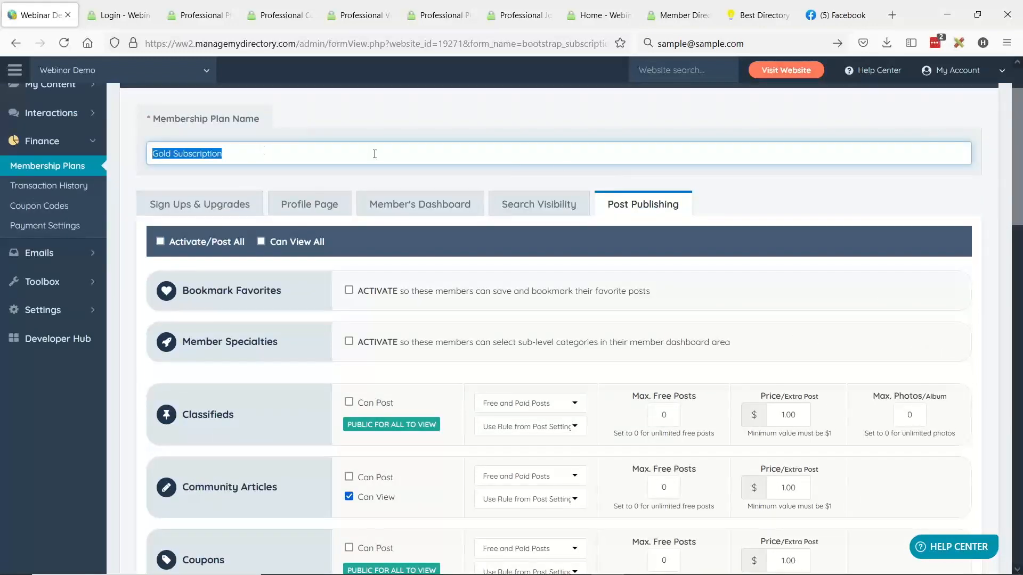
pyautogui.scroll(-2, 249, 359)
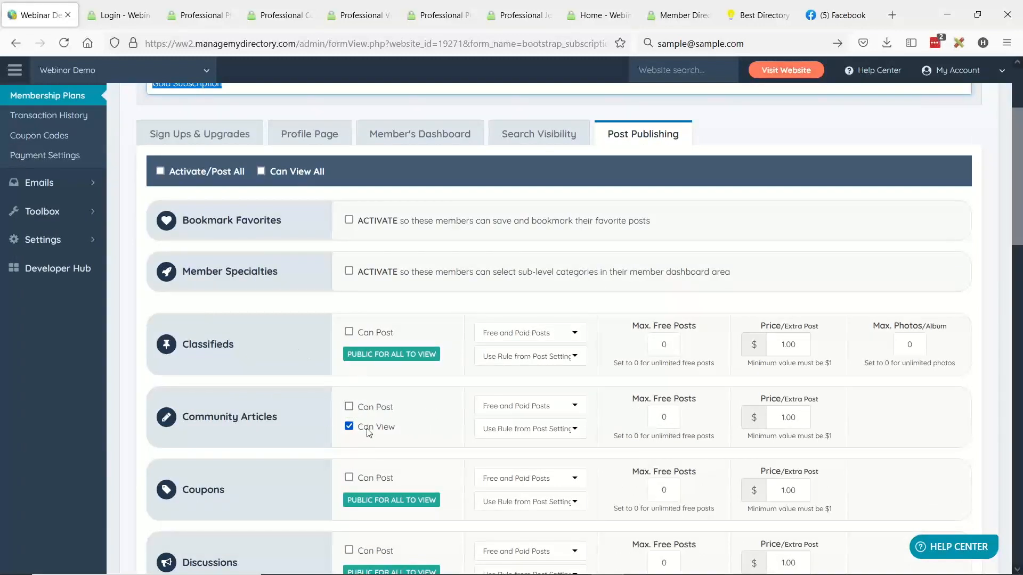
pyautogui.moveTo(395, 428); pyautogui.dragTo(356, 426)
pyautogui.moveTo(347, 354); pyautogui.dragTo(444, 356)
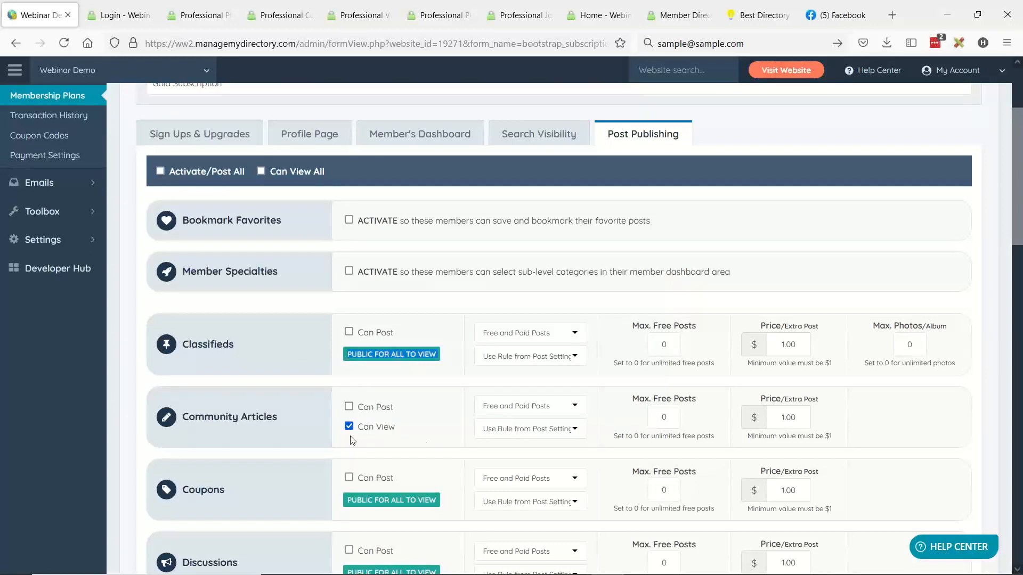
pyautogui.scroll(-3, 453, 386)
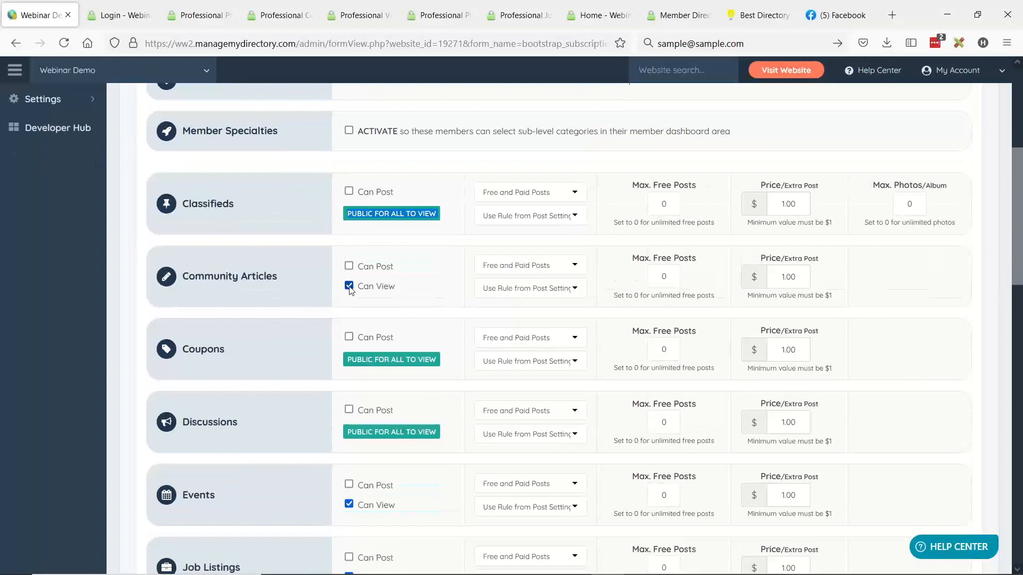
pyautogui.click(349, 286)
pyautogui.click(350, 286)
# - Review the Can View permissions for events, job listings, photo albums and videos, and return to the Community Articles entry
pyautogui.scroll(-4, 416, 346)
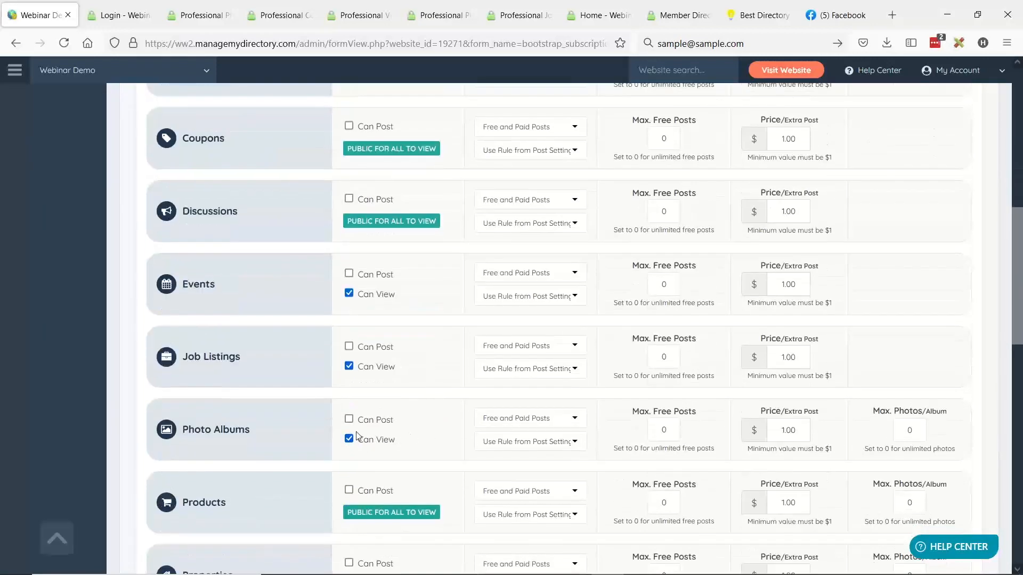
pyautogui.scroll(-1, 395, 441)
pyautogui.scroll(-5, 410, 420)
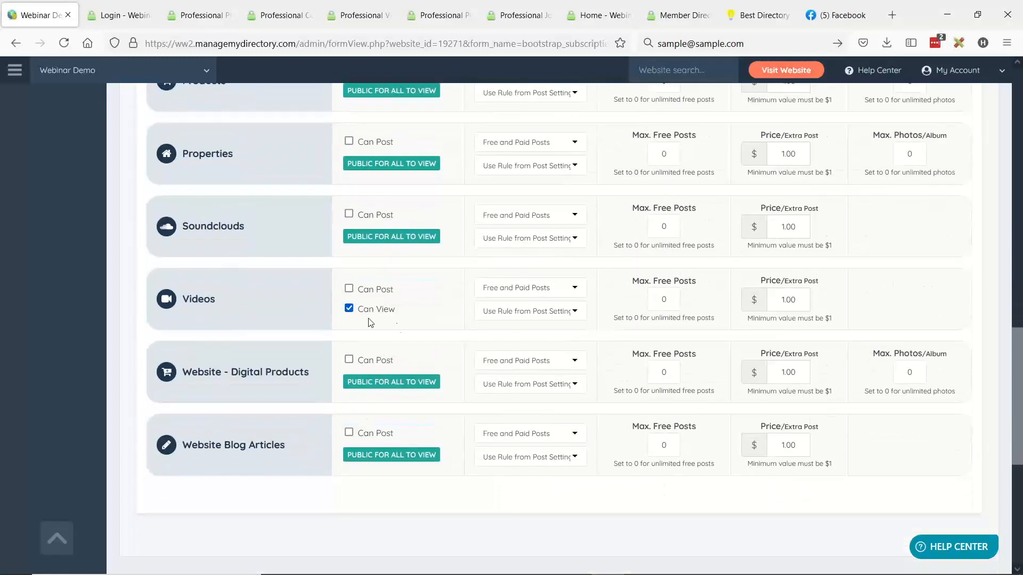
pyautogui.scroll(1, 408, 362)
pyautogui.scroll(7, 375, 283)
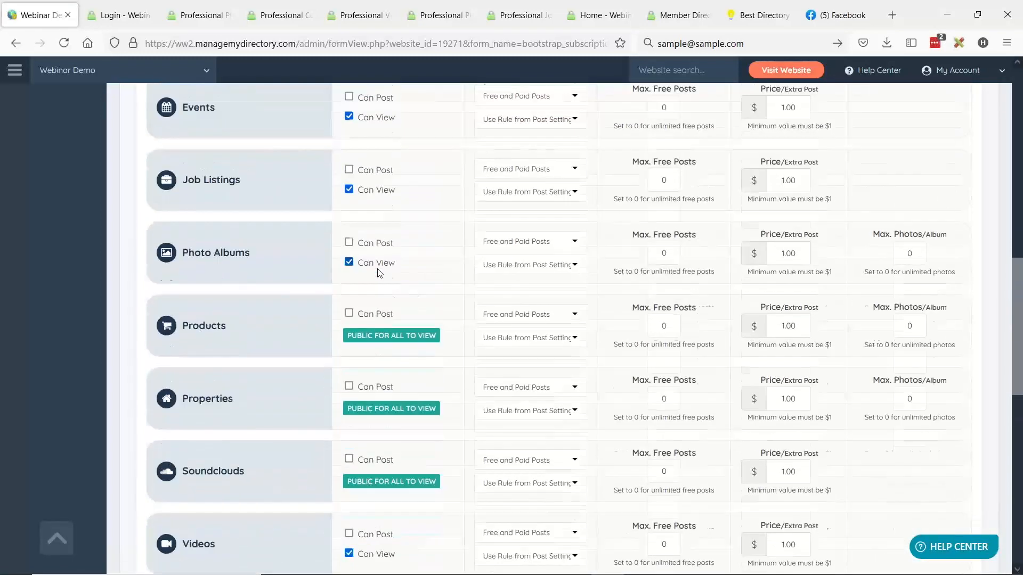
pyautogui.scroll(5, 400, 331)
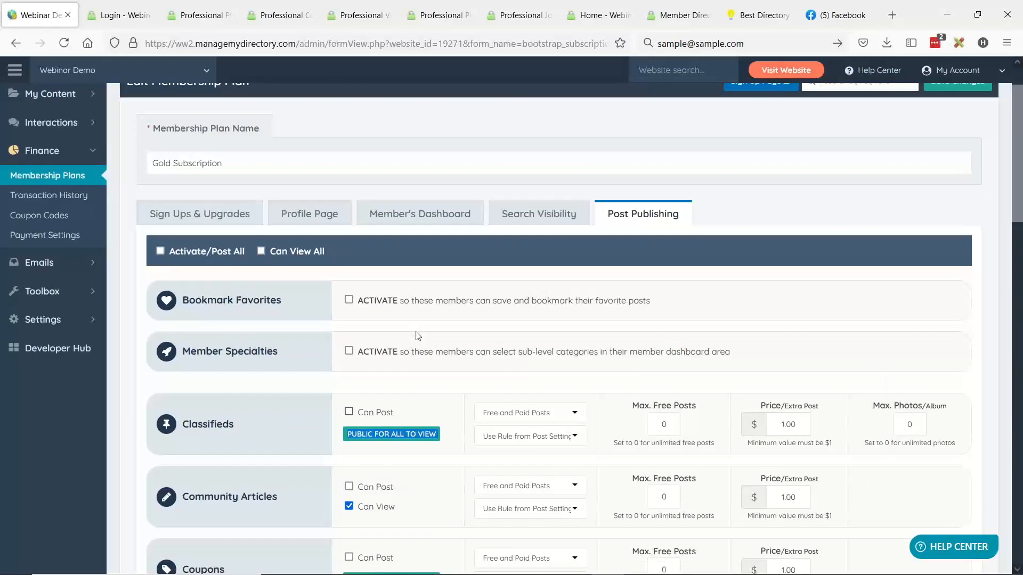
pyautogui.scroll(-1, 495, 301)
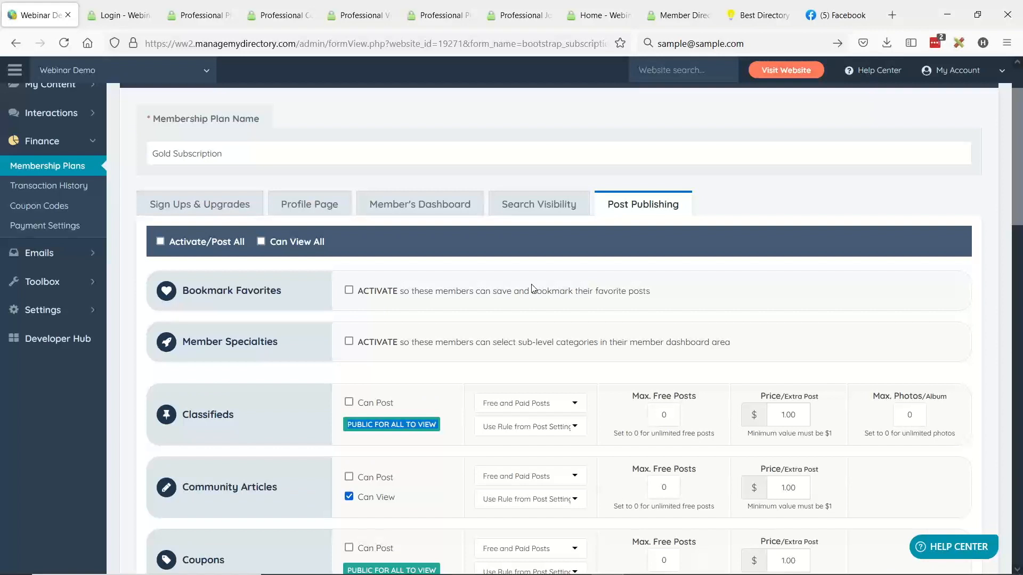
pyautogui.scroll(-1, 265, 446)
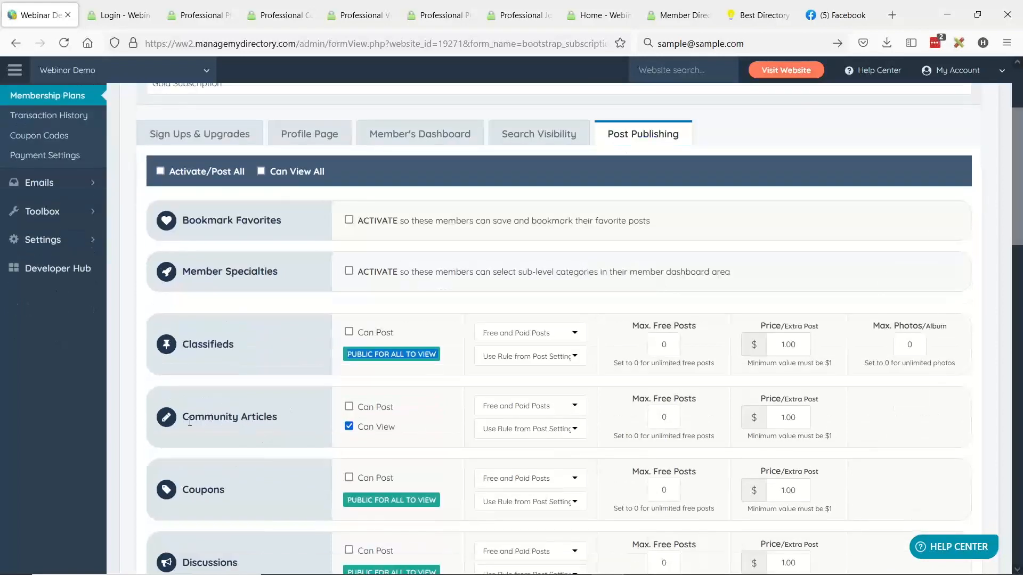
pyautogui.moveTo(183, 418); pyautogui.dragTo(265, 415)
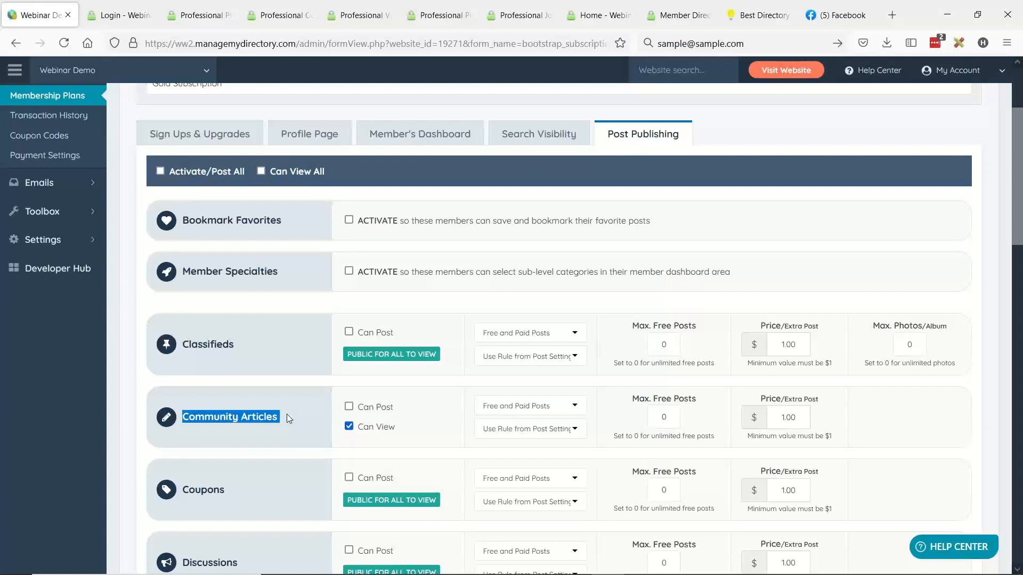
pyautogui.click(284, 414)
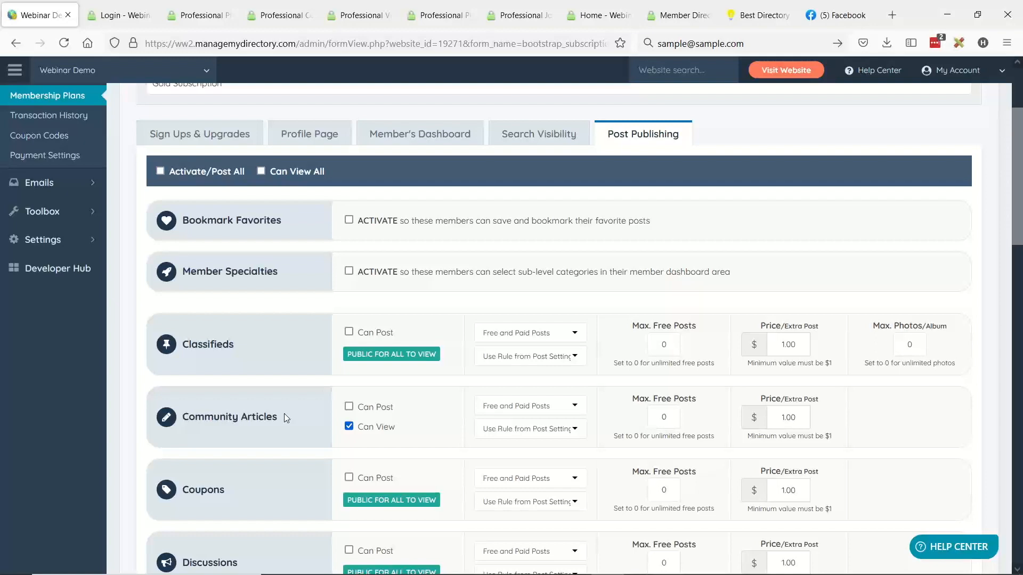
pyautogui.scroll(3, 341, 410)
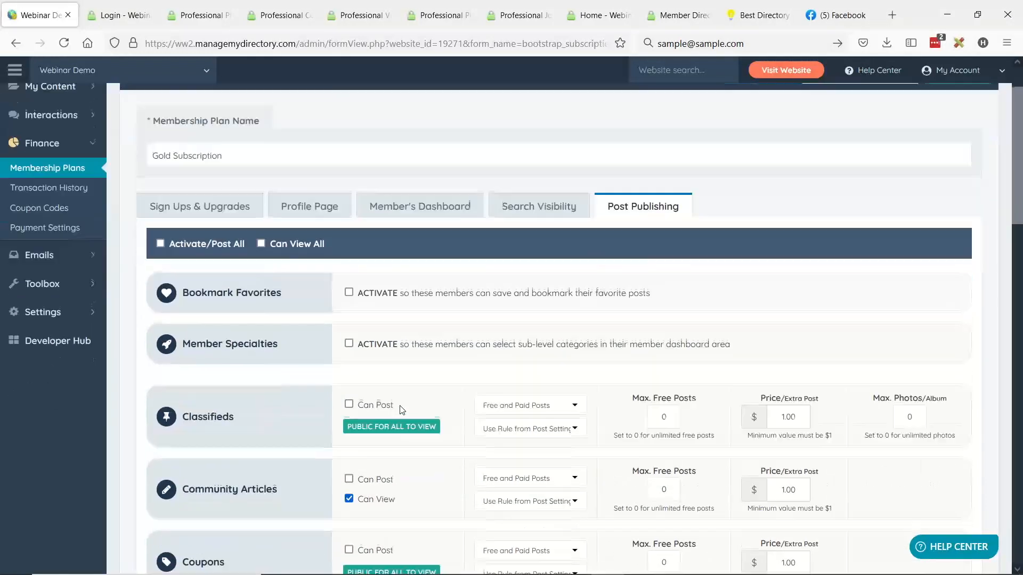
pyautogui.moveTo(53, 166)
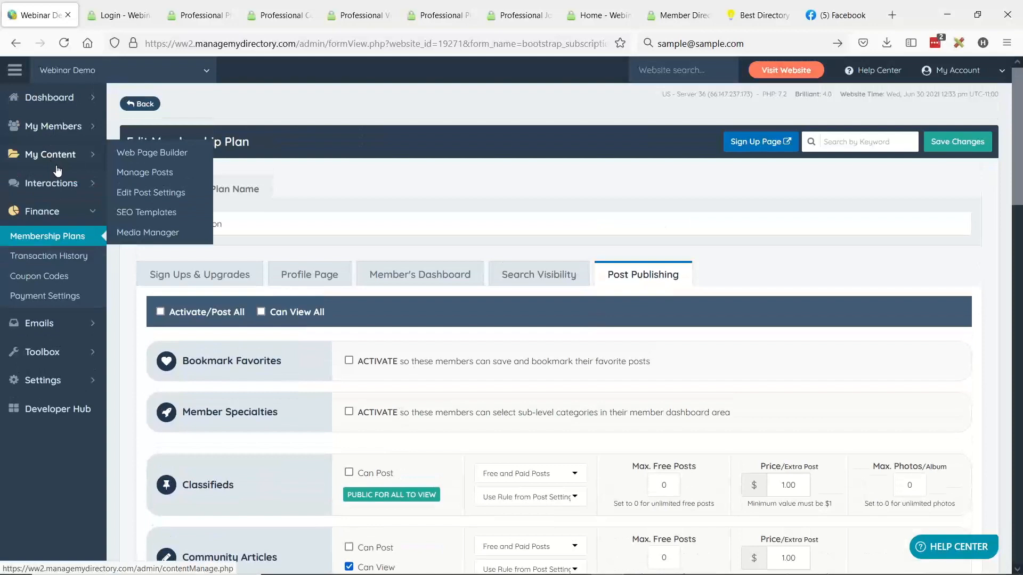
pyautogui.scroll(-2, 403, 499)
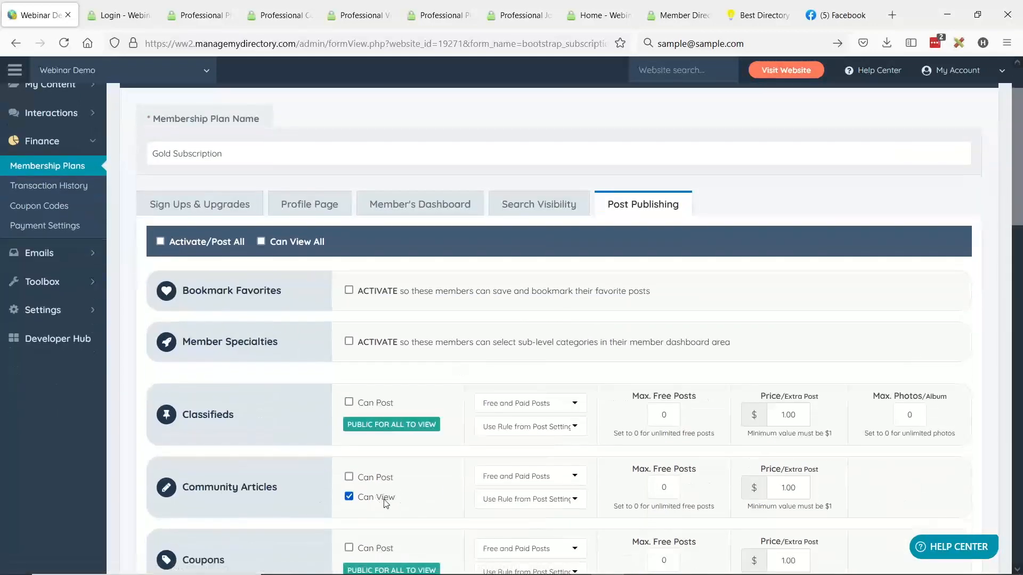
# - Open the Web Page Builder in a separate browser tab and start a new web page
pyautogui.scroll(2, 383, 499)
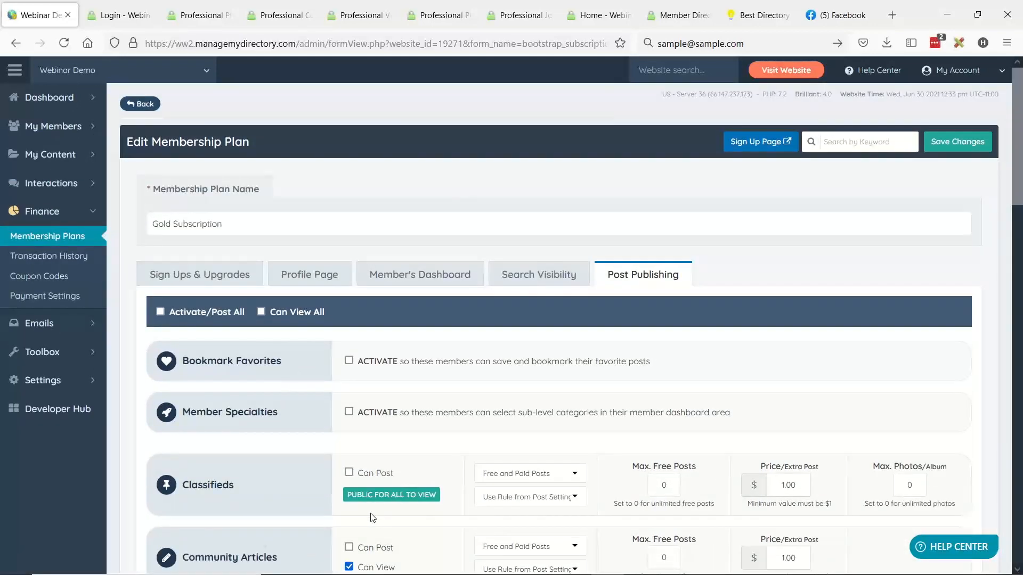
pyautogui.click(96, 159)
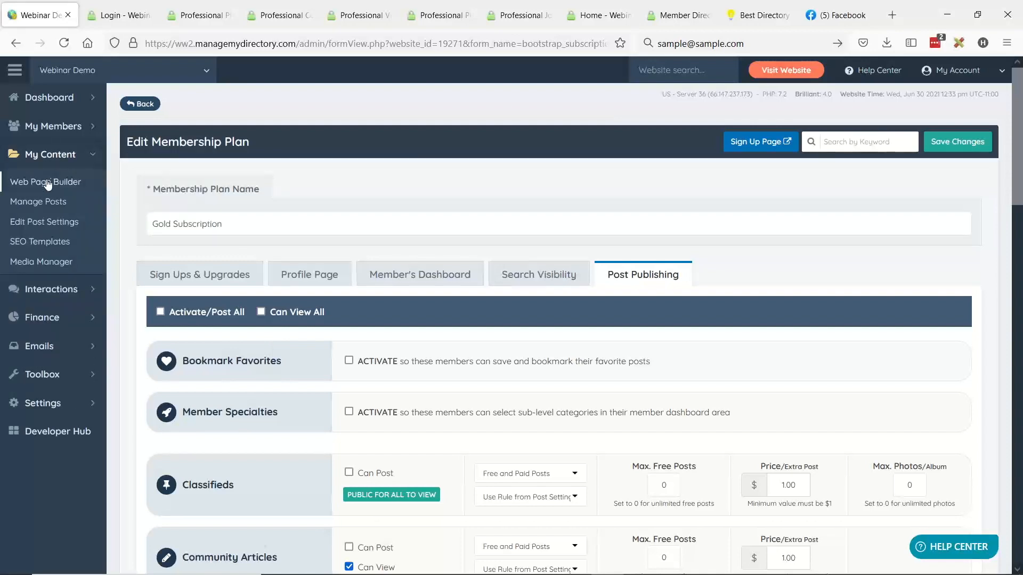
pyautogui.middleClick(47, 183)
pyautogui.click(101, 16)
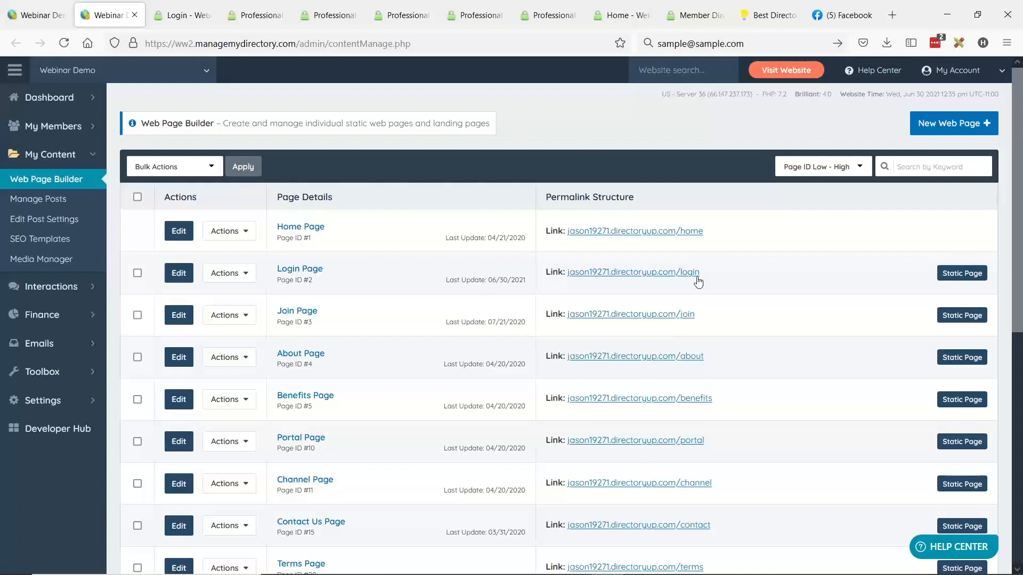
pyautogui.click(957, 129)
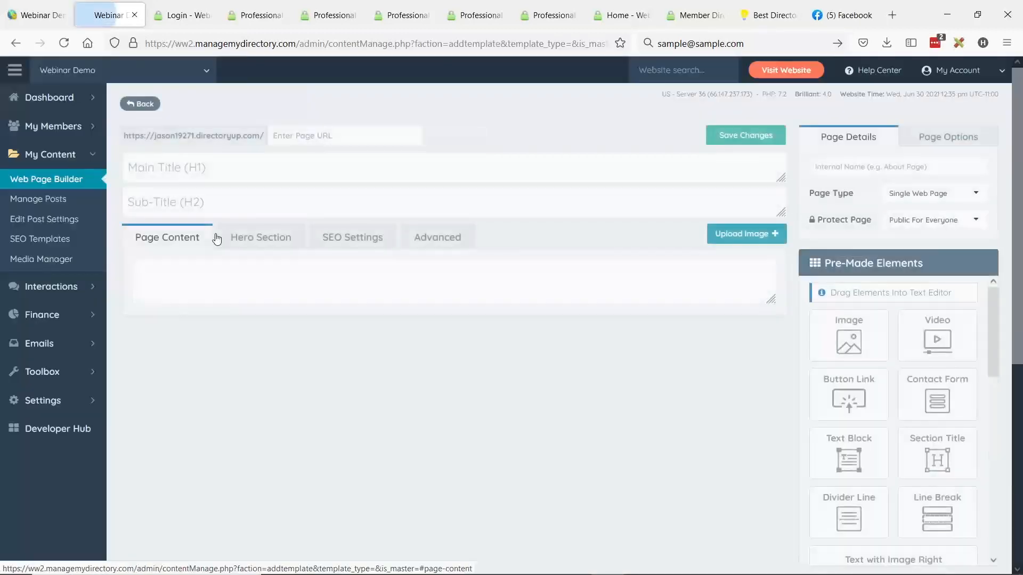
# - Enter "Private Page" as the new page's main title and reuse the same text as its page URL
pyautogui.click(208, 170)
pyautogui.write('Pr')
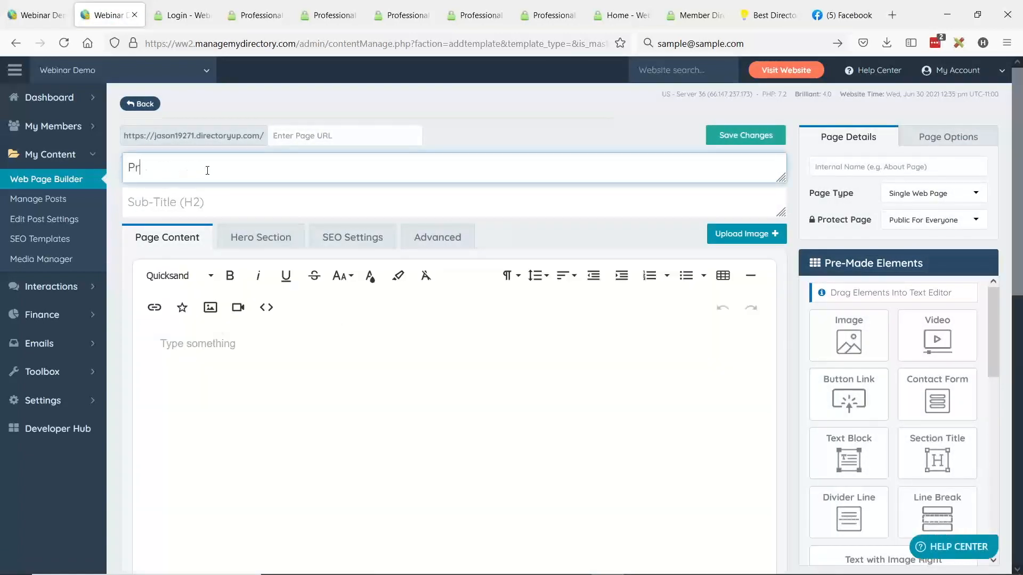
pyautogui.write('ivate Page')
pyautogui.click(305, 134)
pyautogui.moveTo(243, 170); pyautogui.dragTo(118, 174)
pyautogui.hotkey('ctrl', 'a')
pyautogui.hotkey('ctrl', 'c')
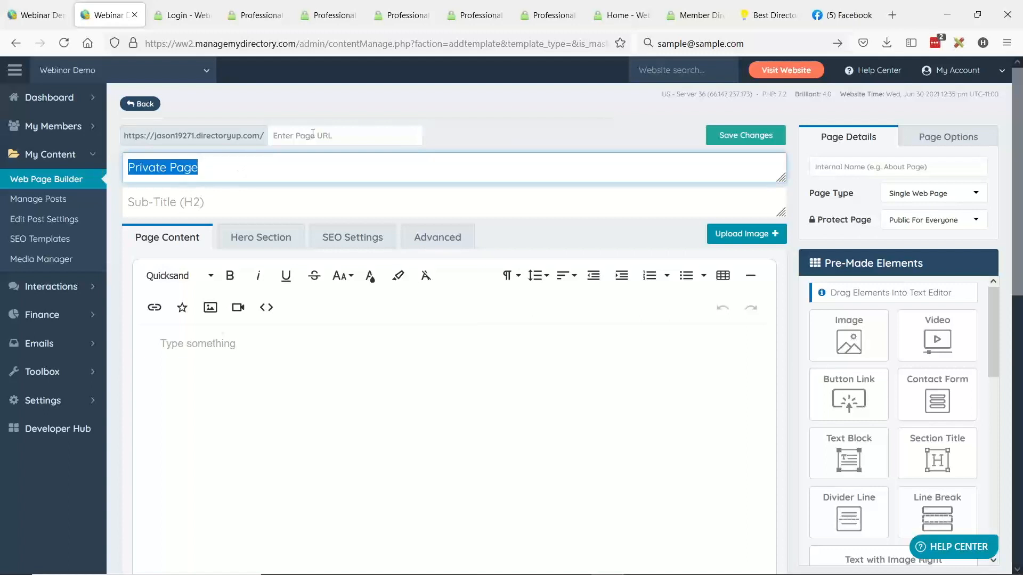
pyautogui.click(308, 135)
pyautogui.hotkey('ctrl', 'v')
# - Write "This is a private" as the page's body content
pyautogui.click(246, 428)
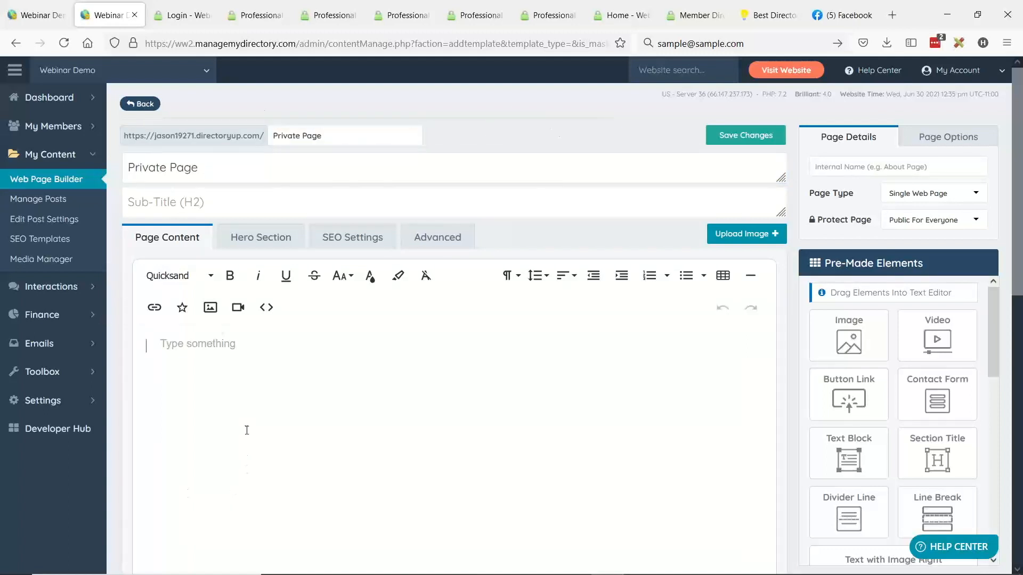
pyautogui.write('This is a pr')
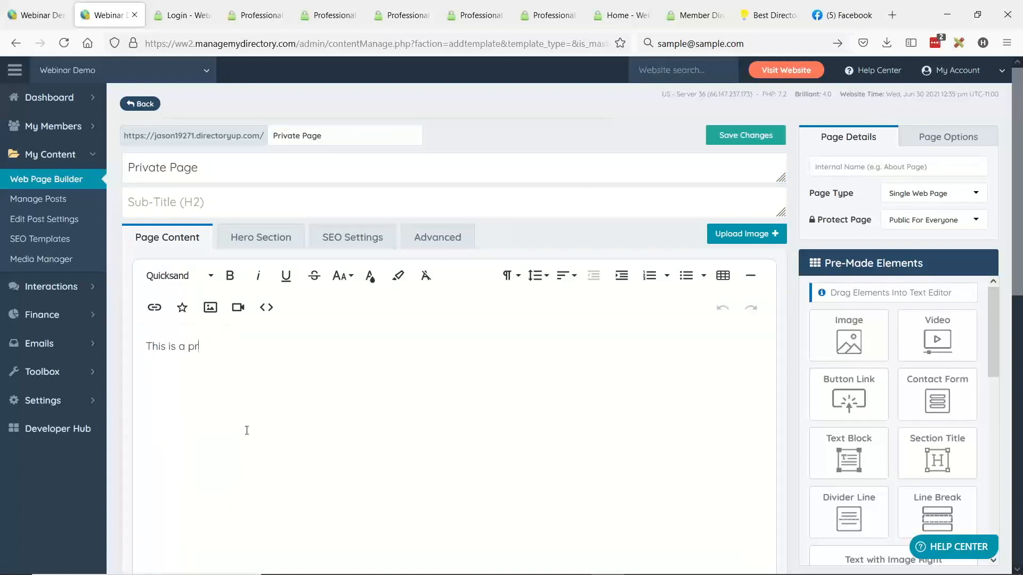
pyautogui.write('ivate')
# - Set the page's Protect Page option to Only Allow Members
pyautogui.moveTo(822, 224); pyautogui.dragTo(864, 224)
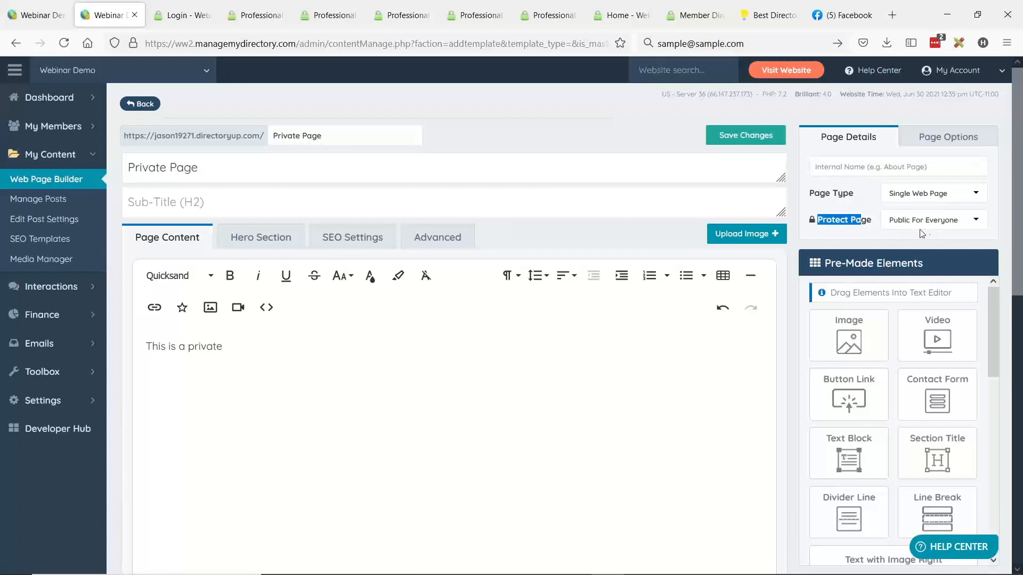
pyautogui.click(968, 222)
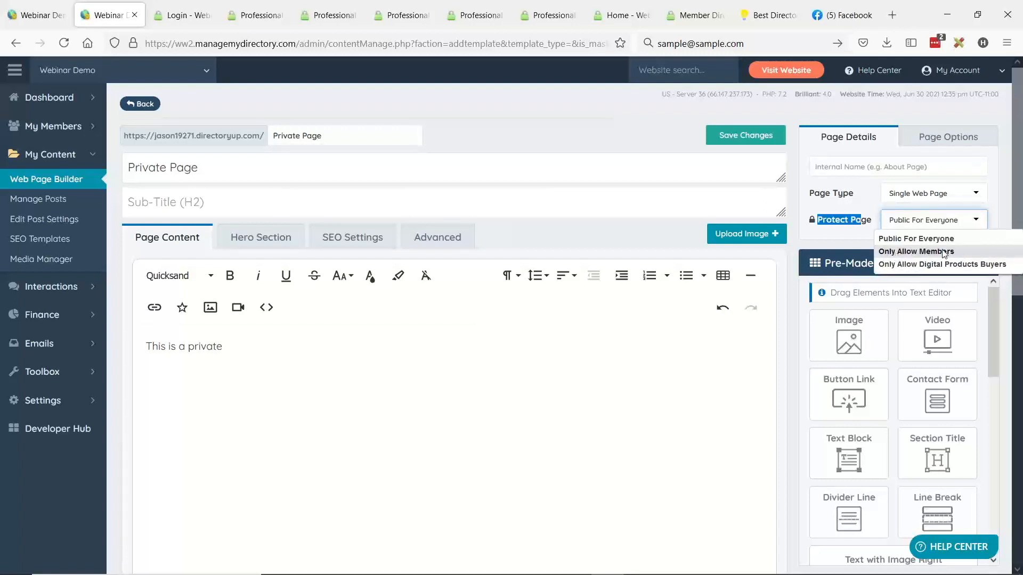
pyautogui.click(960, 251)
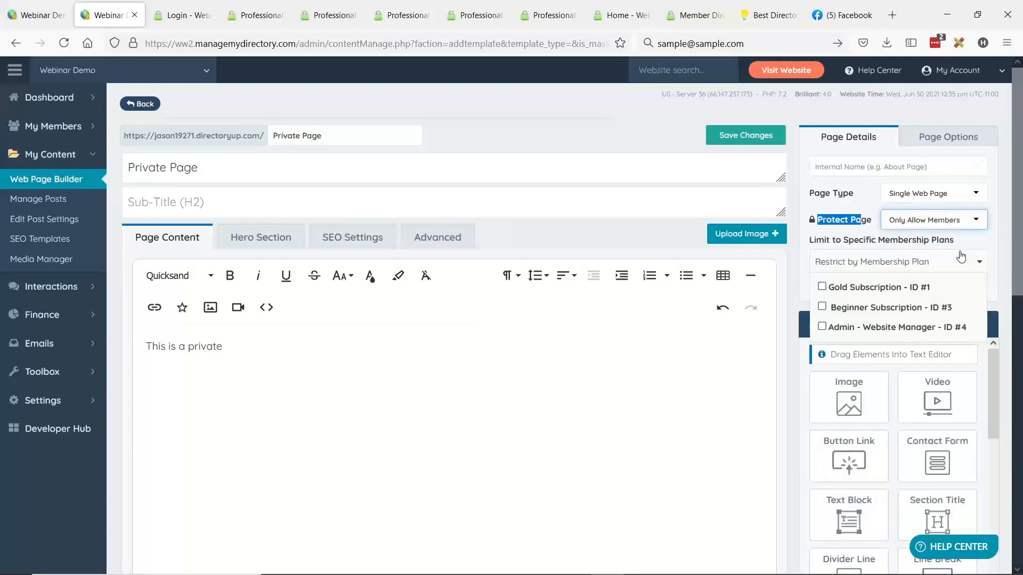
# - Limit the page to the Gold Subscription membership plan and save the changes
pyautogui.click(868, 262)
pyautogui.click(863, 262)
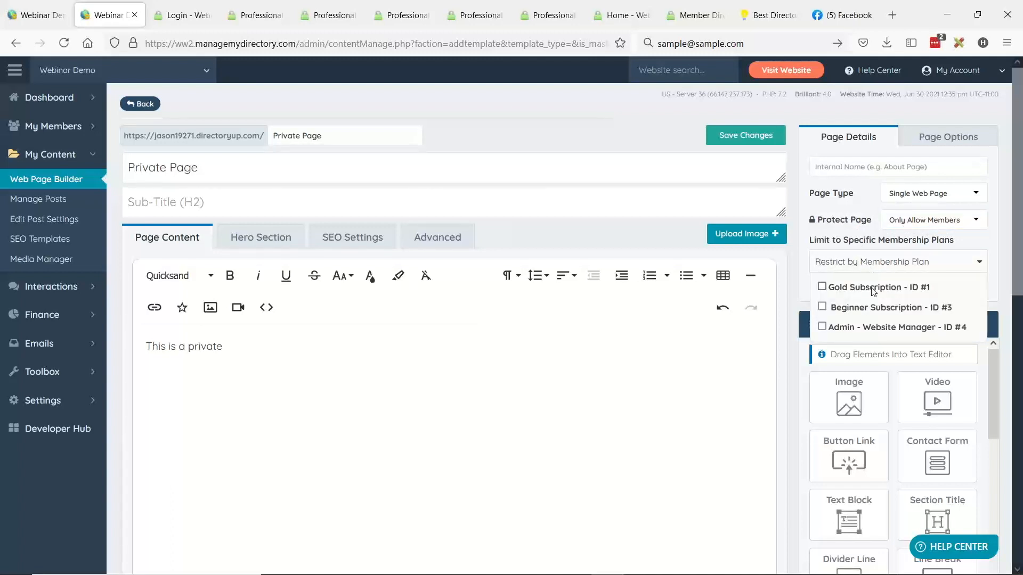
pyautogui.click(823, 288)
pyautogui.click(760, 336)
pyautogui.click(731, 142)
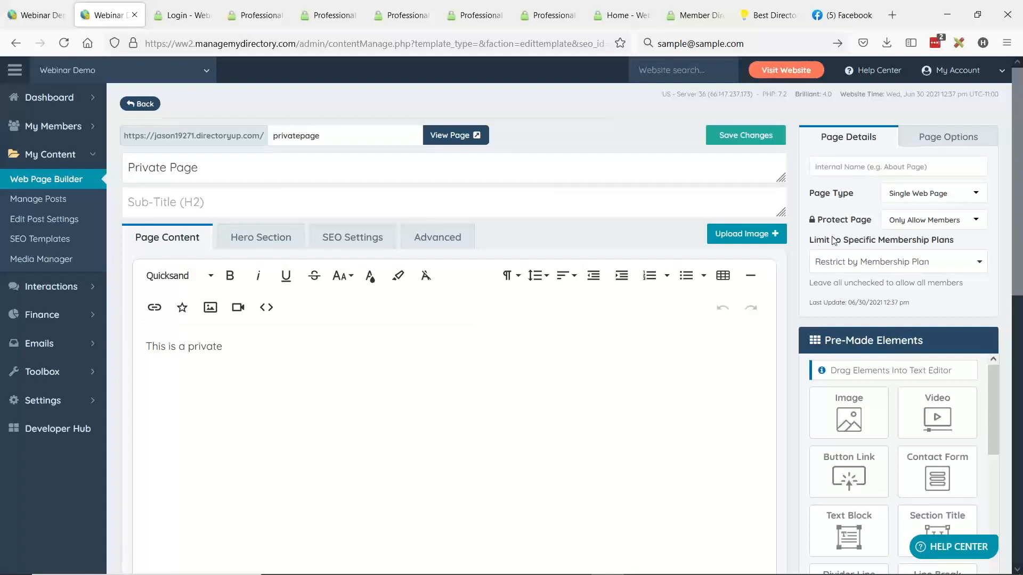
# - Review the page's membership plan restriction and view the live private page as a logged-out visitor
pyautogui.click(854, 260)
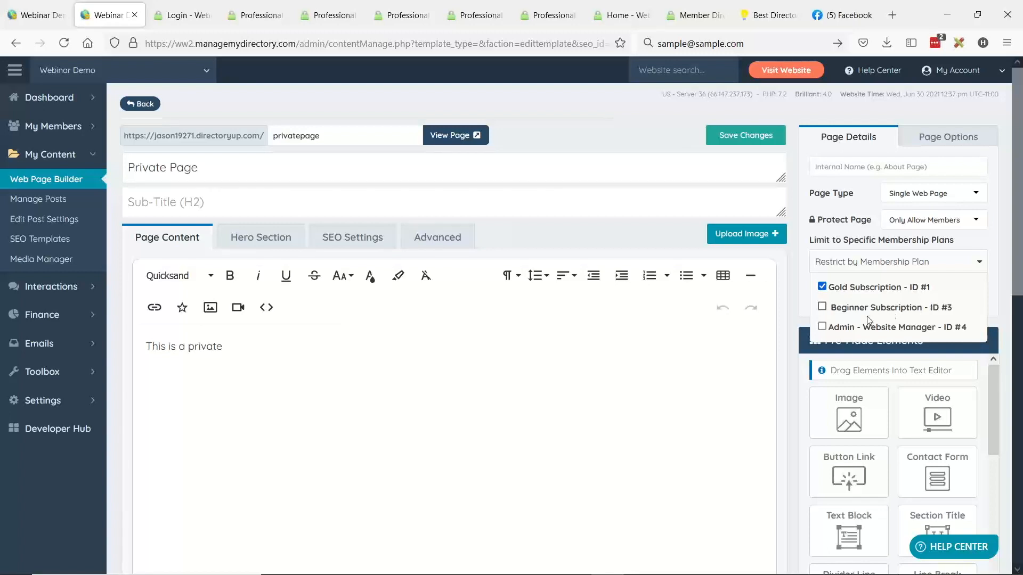
pyautogui.click(803, 321)
pyautogui.click(440, 139)
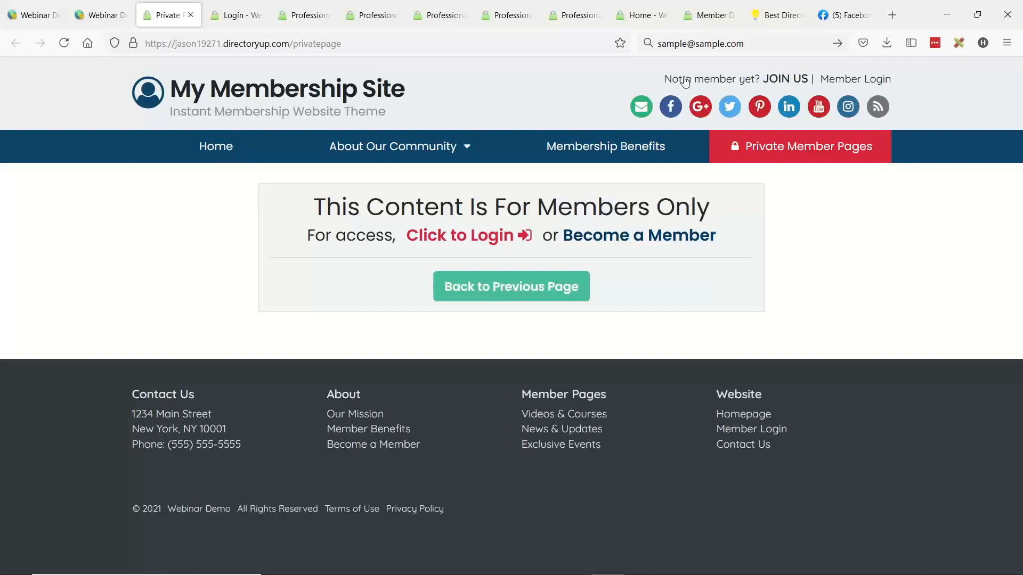
# - Open the member search in a separate browser tab and log in as the first listed Gold Subscription member
pyautogui.click(35, 15)
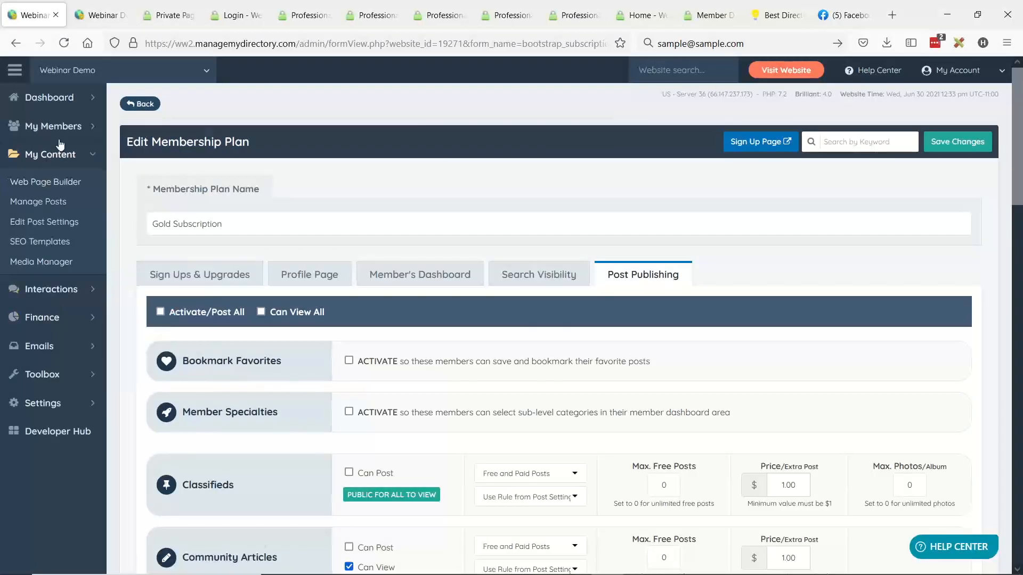
pyautogui.moveTo(60, 126)
pyautogui.middleClick(128, 124)
pyautogui.click(103, 10)
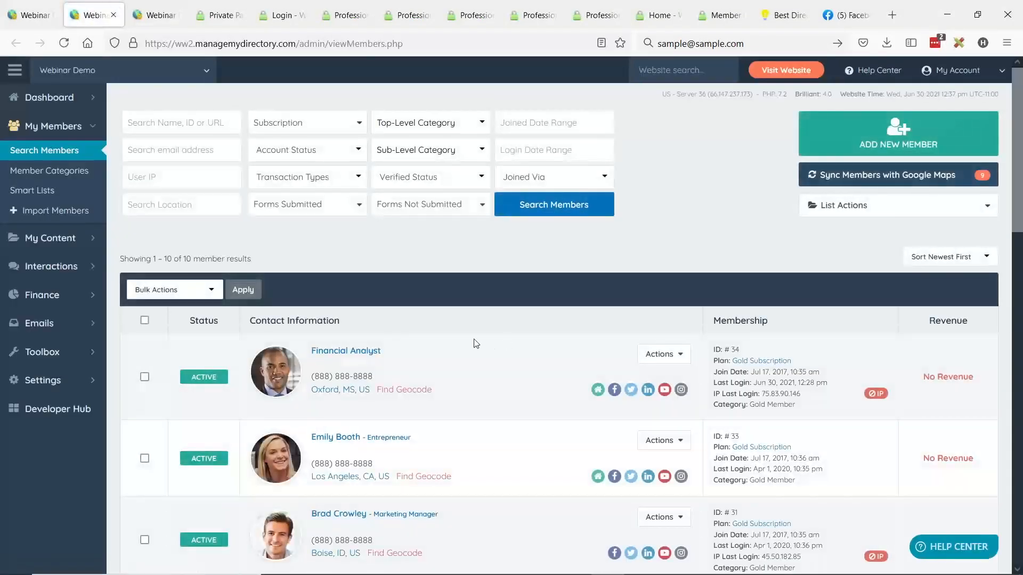
pyautogui.moveTo(799, 366); pyautogui.dragTo(750, 362)
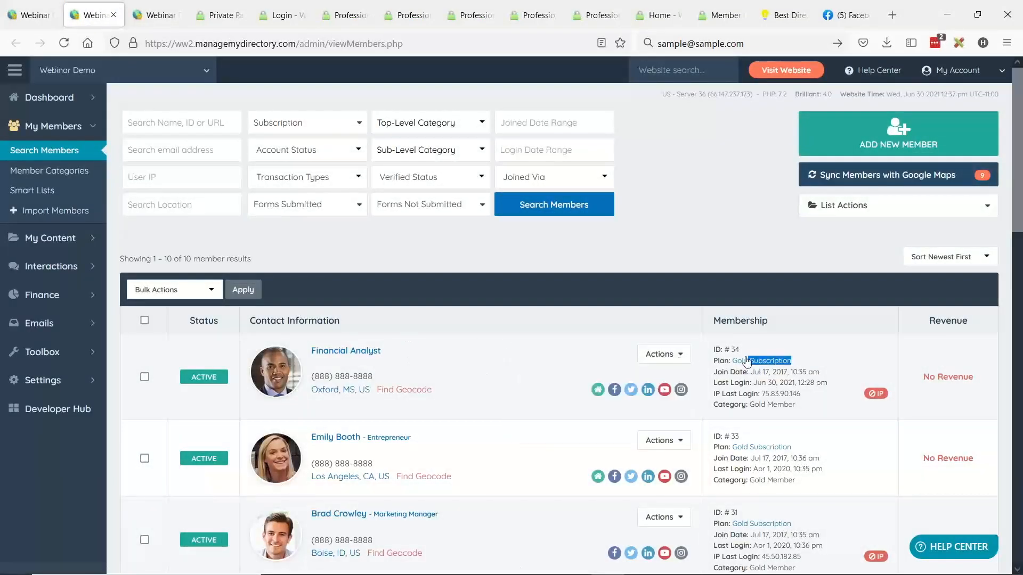
pyautogui.click(660, 354)
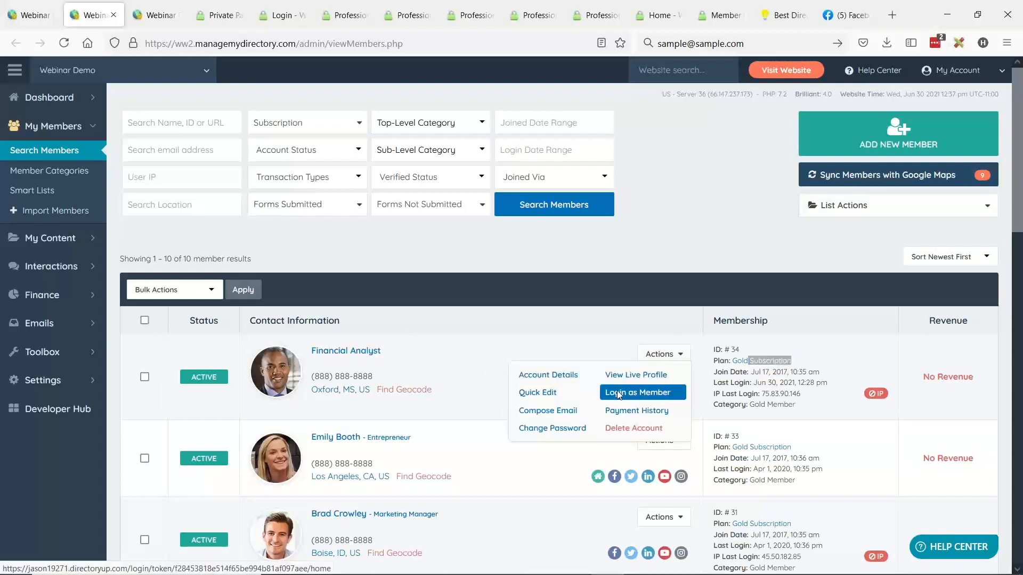
pyautogui.click(616, 393)
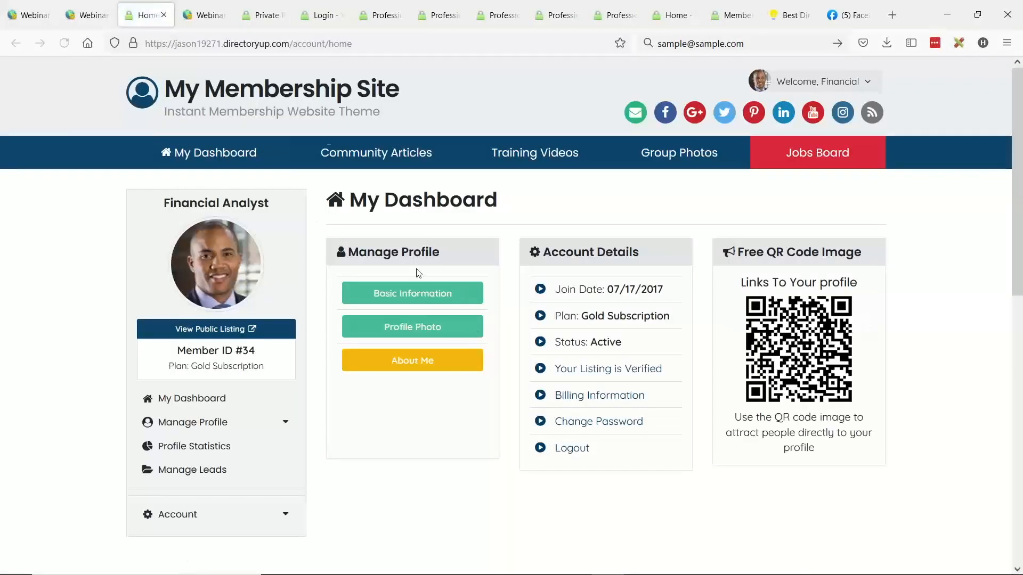
# - Reload the live private page as the logged-in Gold member and examine its title and body text
pyautogui.click(261, 16)
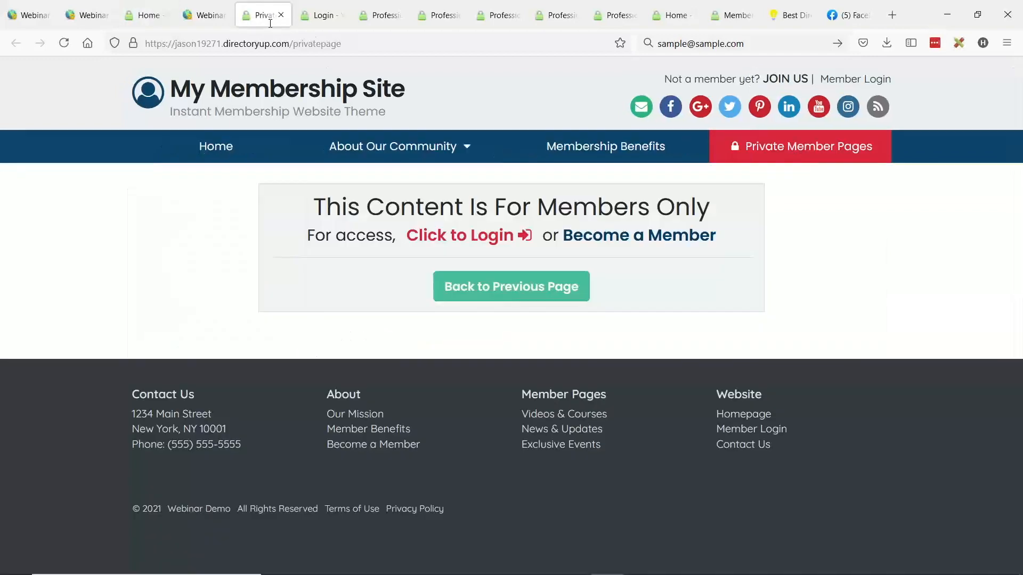
pyautogui.moveTo(291, 46); pyautogui.dragTo(343, 46)
pyautogui.click(343, 46)
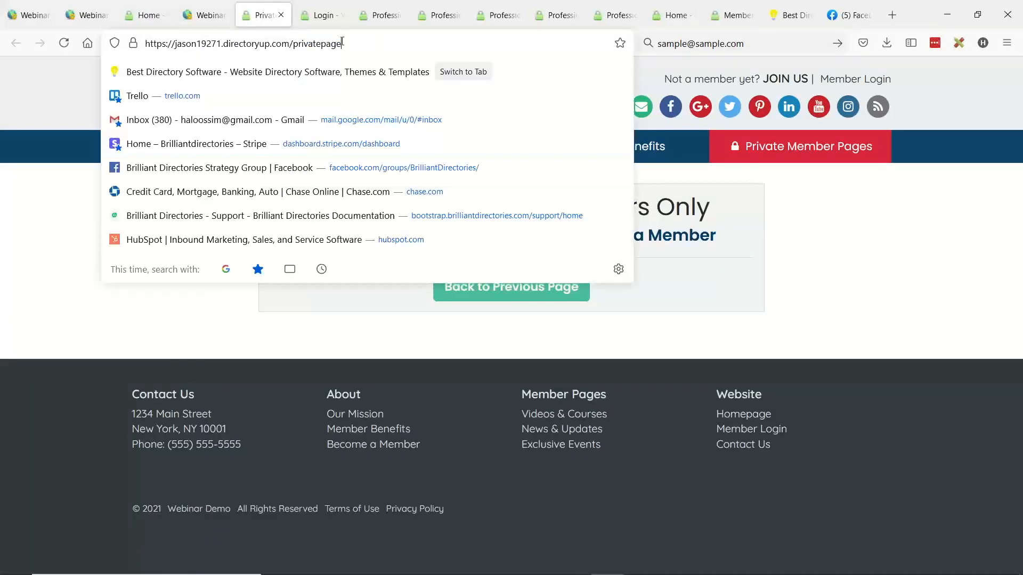
pyautogui.click(62, 48)
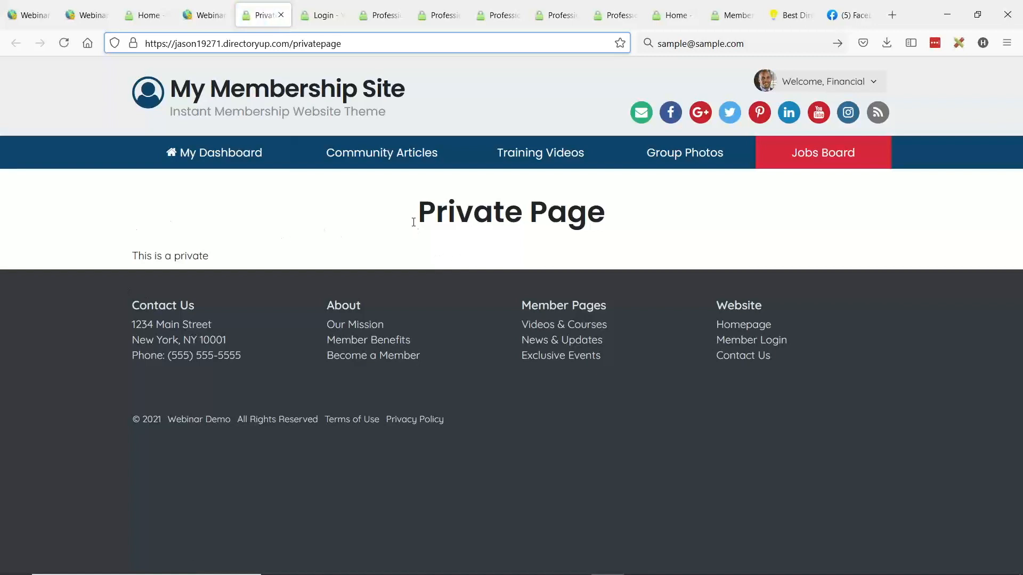
pyautogui.moveTo(431, 216); pyautogui.dragTo(623, 210)
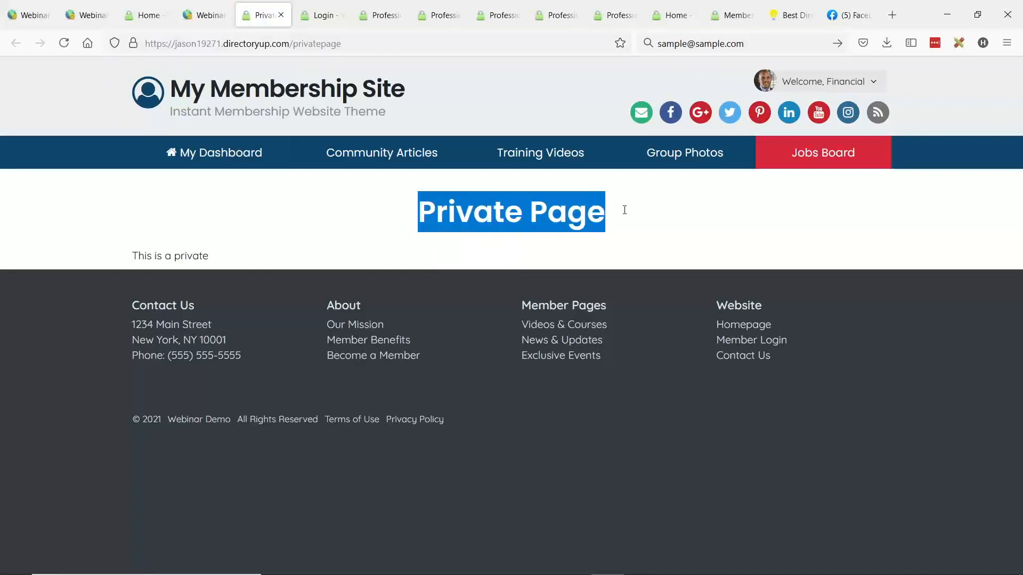
pyautogui.click(474, 210)
pyautogui.moveTo(178, 254); pyautogui.dragTo(209, 256)
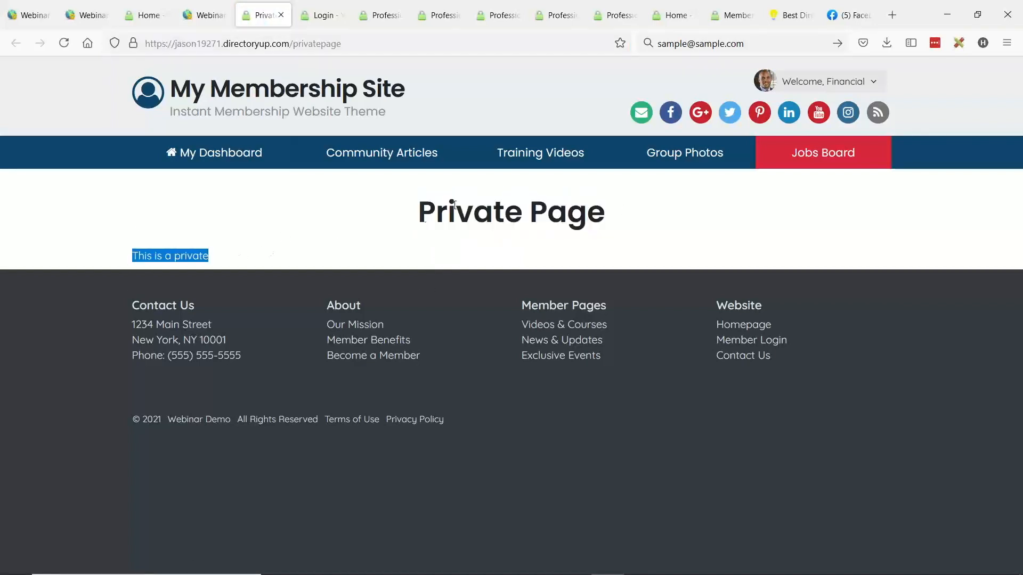
pyautogui.moveTo(419, 213); pyautogui.dragTo(617, 212)
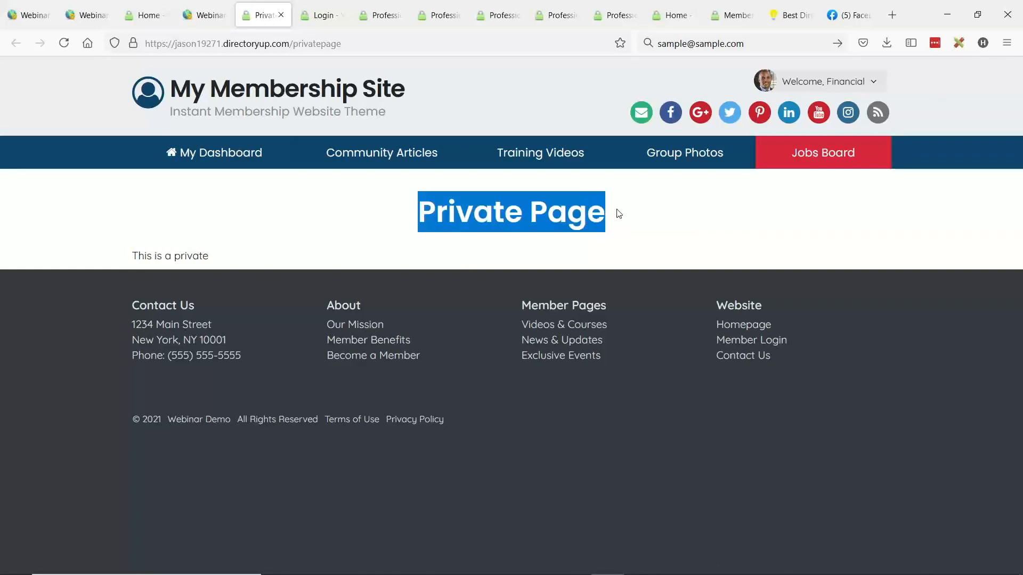
# - Search the member list for accounts on the Beginner Subscription plan, and remove that plan filter
pyautogui.click(28, 15)
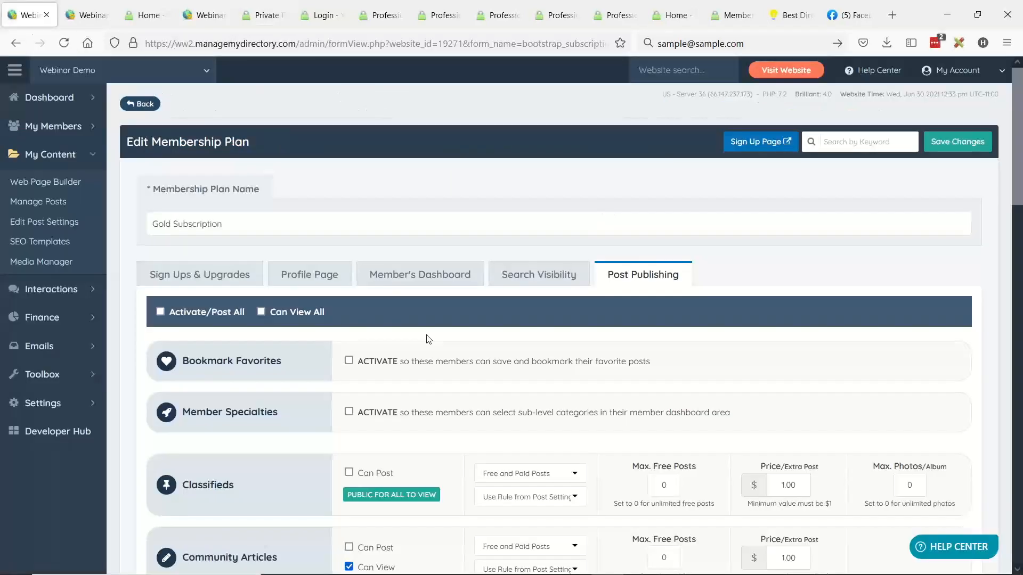
pyautogui.click(85, 15)
pyautogui.click(318, 130)
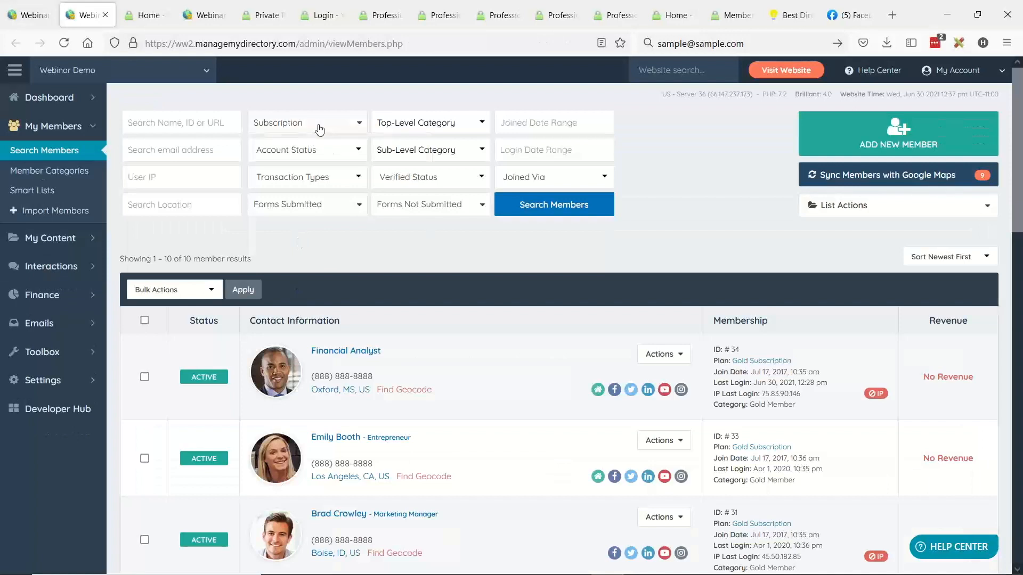
pyautogui.click(305, 223)
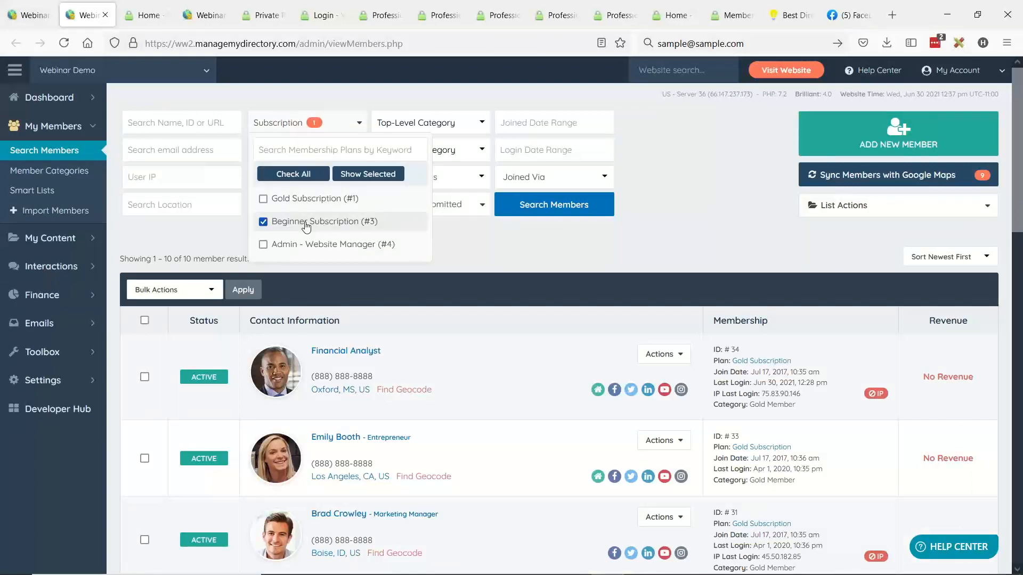
pyautogui.click(544, 209)
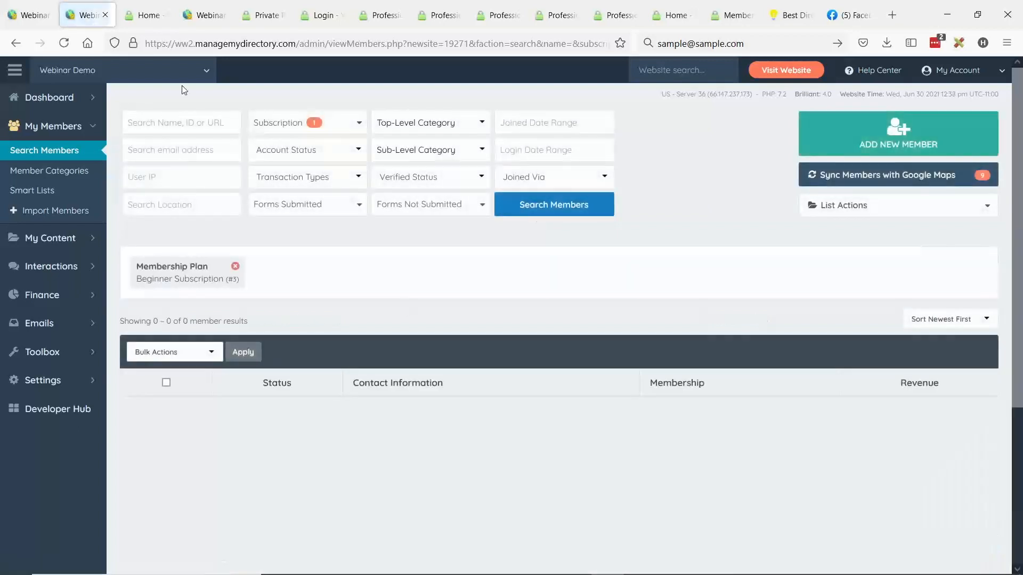
pyautogui.click(235, 266)
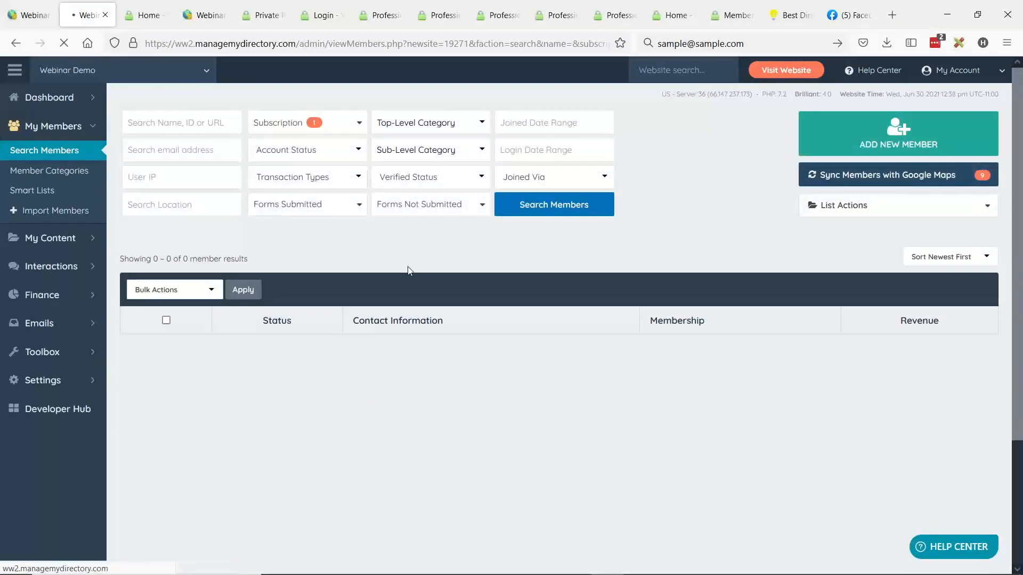
# - Change the first listed member's membership plan to Beginner Subscription through Quick Edit, save it, and close the edit window
pyautogui.click(663, 353)
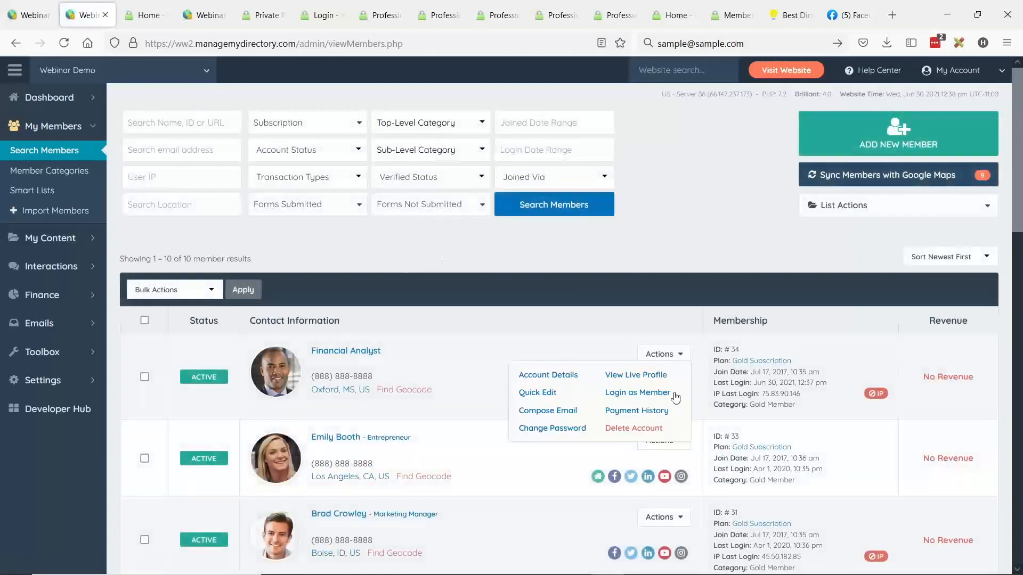
pyautogui.click(532, 395)
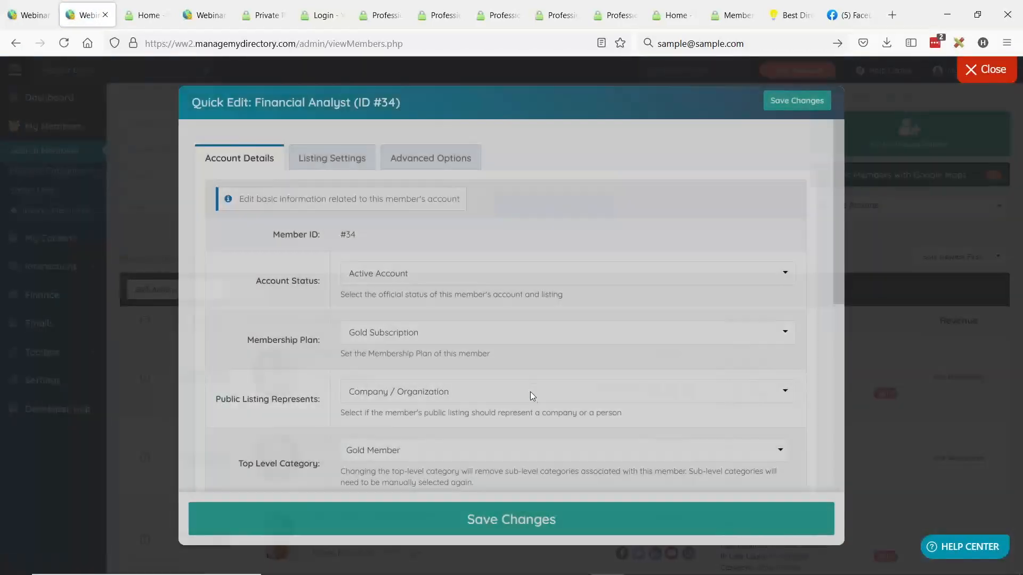
pyautogui.click(362, 334)
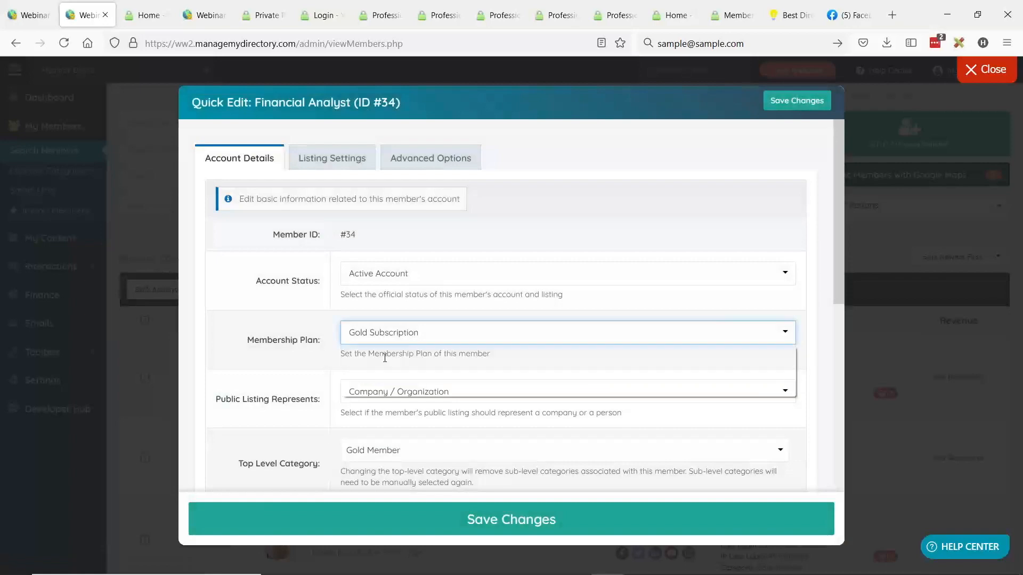
pyautogui.click(385, 358)
pyautogui.click(472, 521)
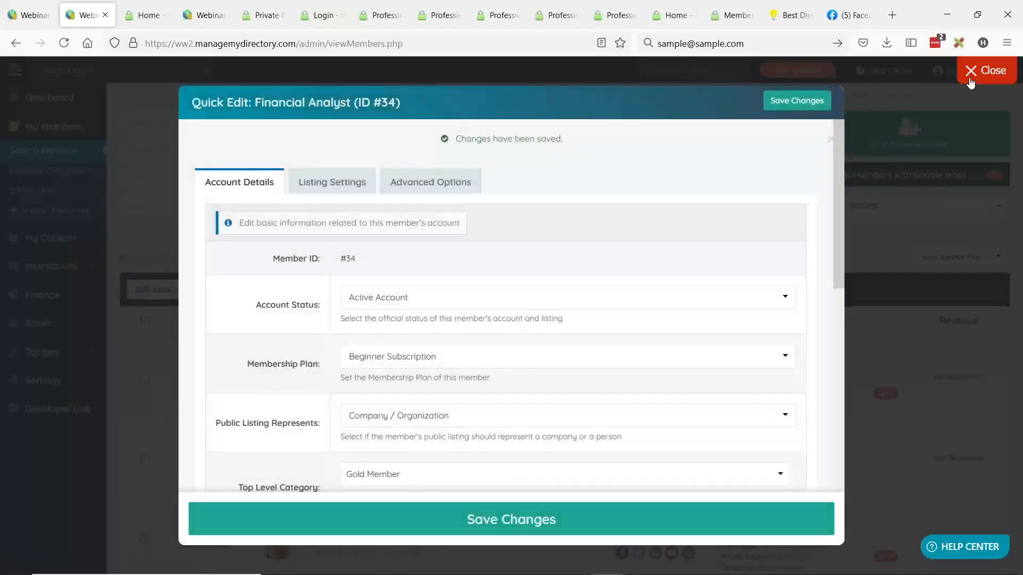
pyautogui.click(985, 70)
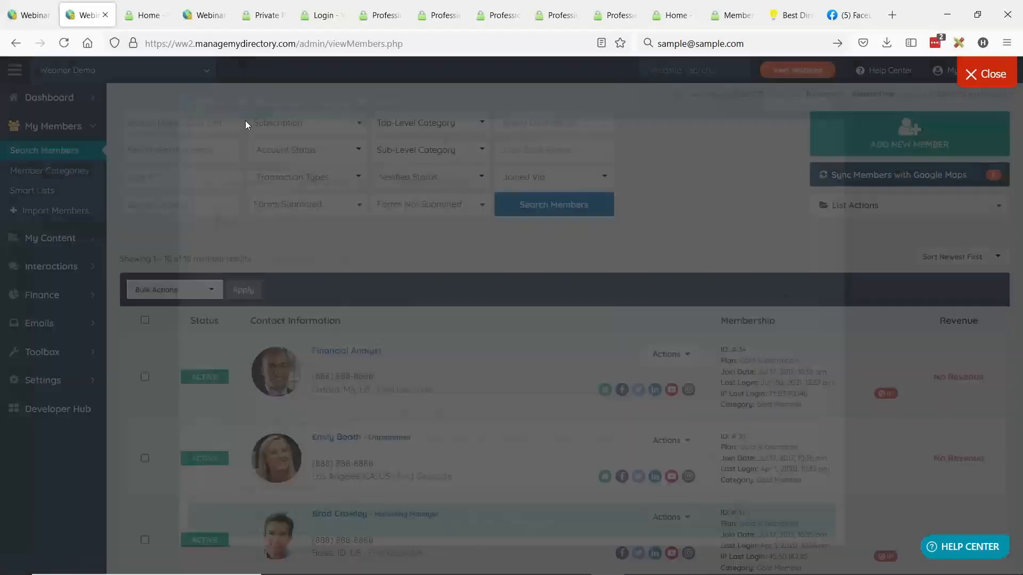
# - Reload the live private page as the logged-in member to check access under the changed membership plan
pyautogui.click(261, 15)
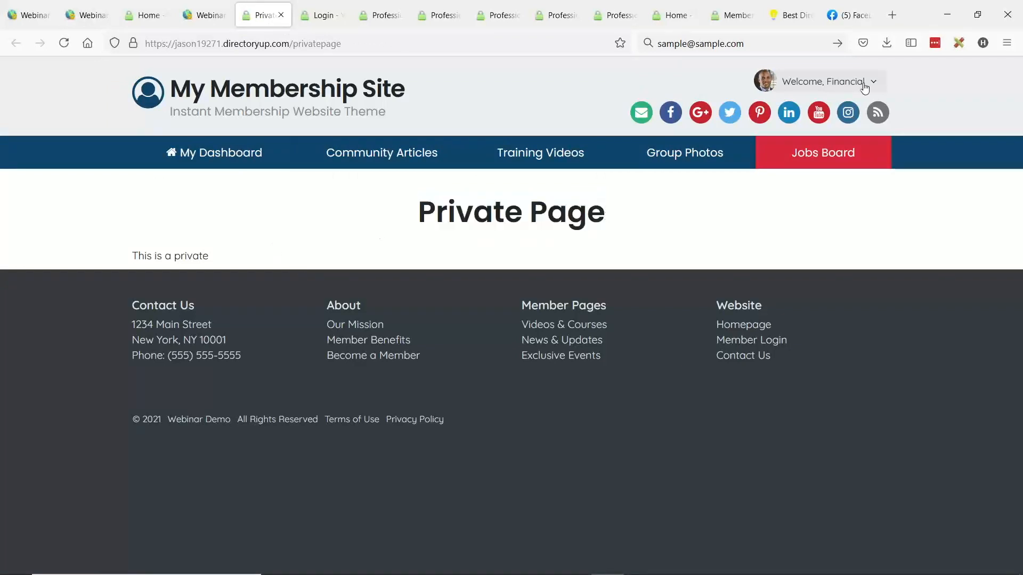
pyautogui.moveTo(416, 214); pyautogui.dragTo(612, 225)
pyautogui.click(517, 215)
pyautogui.click(59, 46)
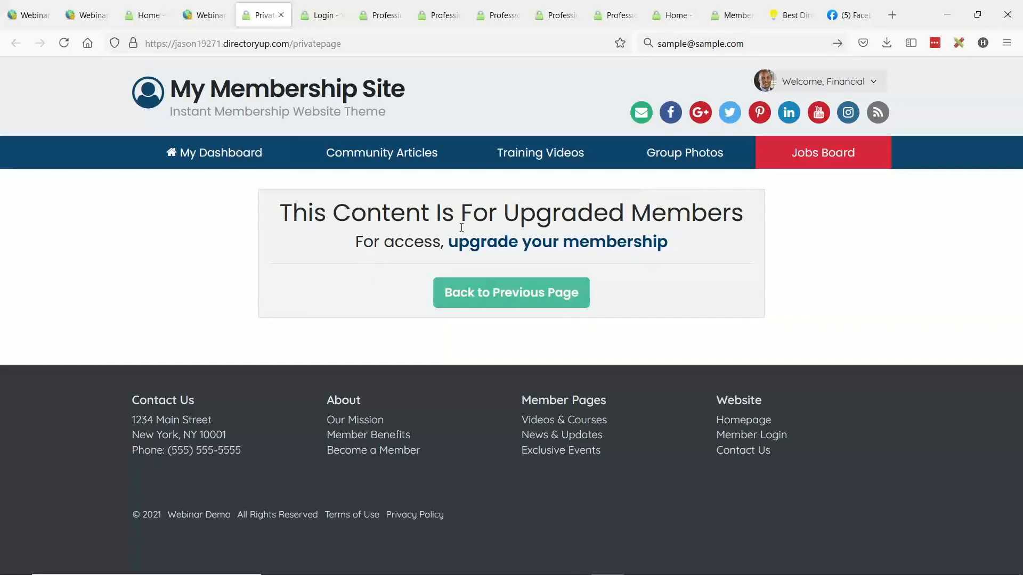
# - Open the membership upgrade page in a separate browser tab and select the Gold Subscription (Free) option
pyautogui.middleClick(503, 250)
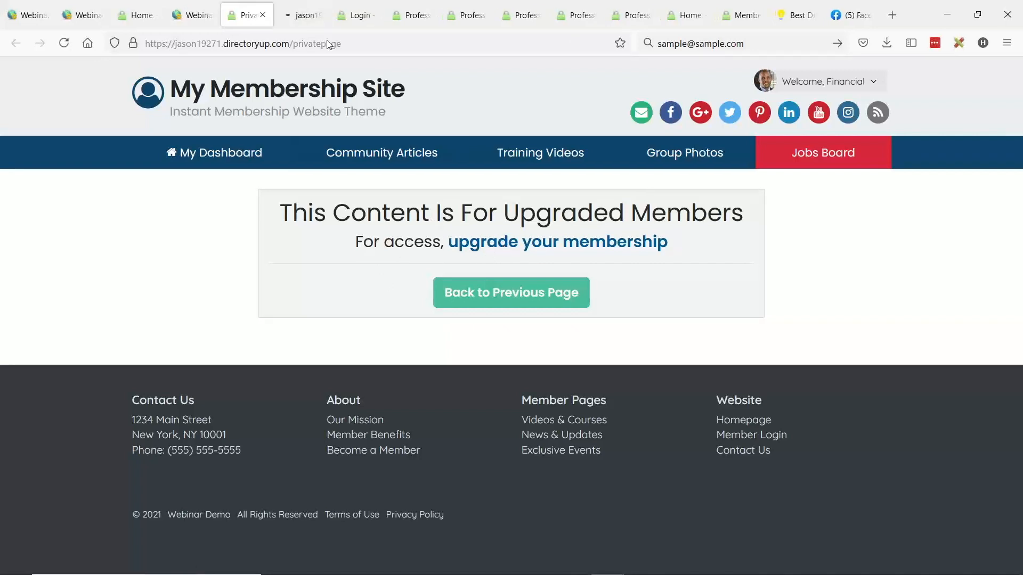
pyautogui.click(291, 17)
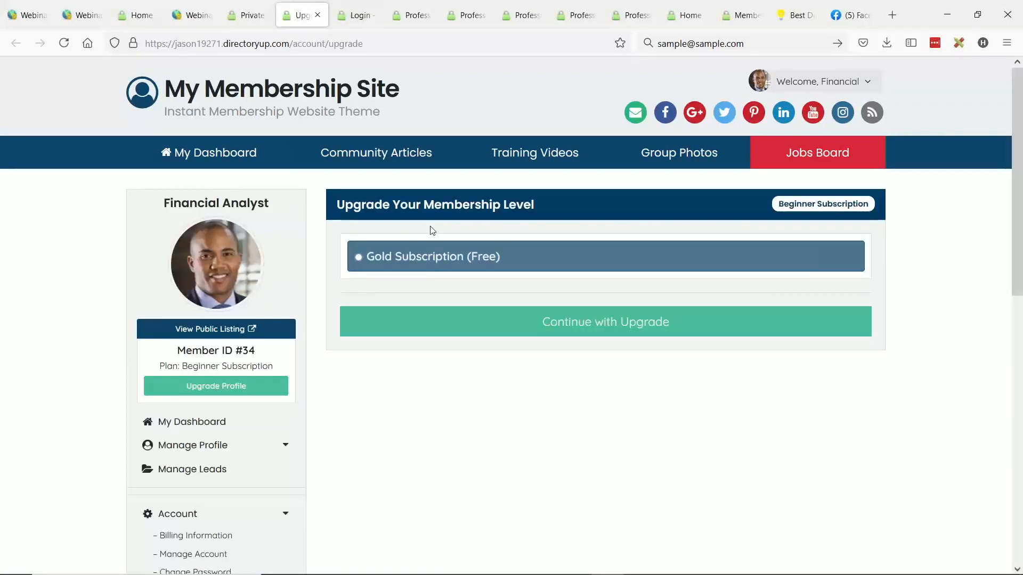
pyautogui.click(381, 264)
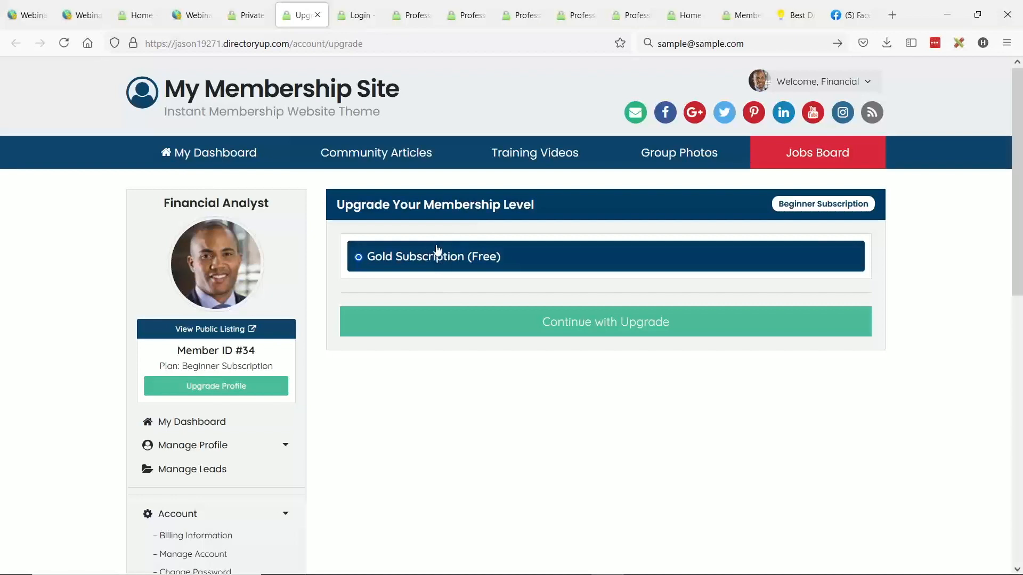
# - Return to the site admin, go to the membership plans list, and open the Beginner Subscription plan for editing
pyautogui.click(3, 15)
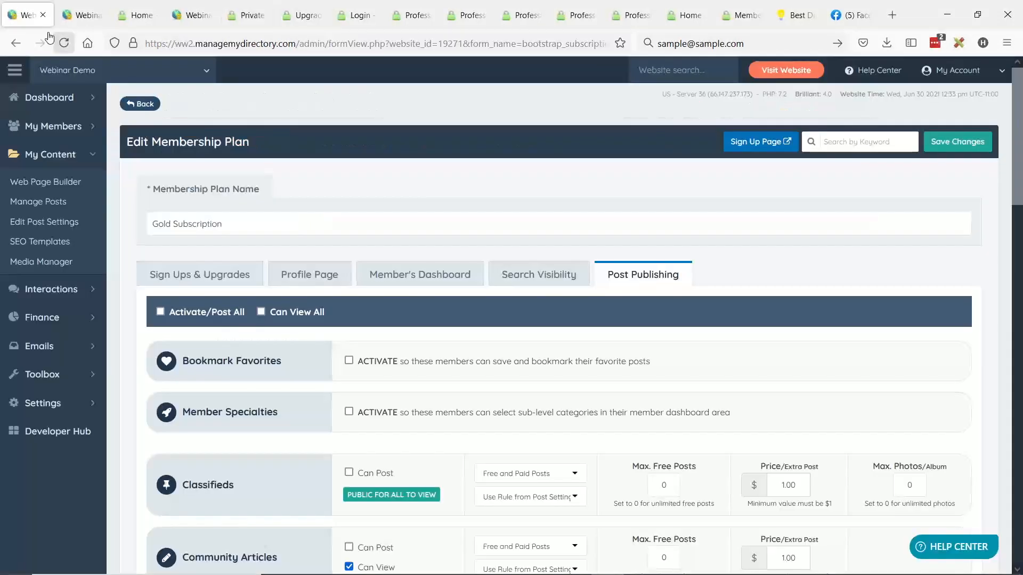
pyautogui.moveTo(48, 317)
pyautogui.click(127, 317)
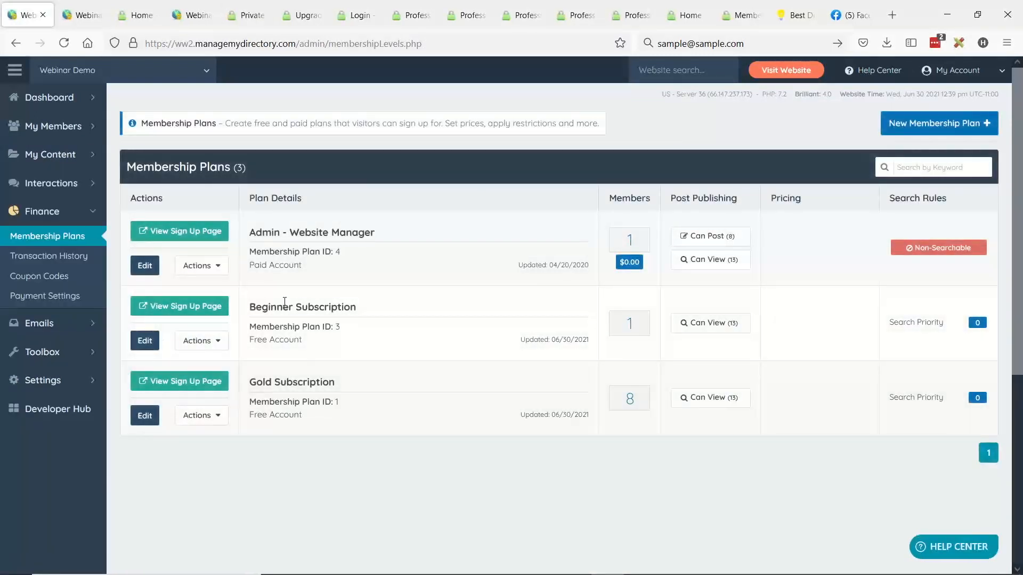
pyautogui.moveTo(255, 307); pyautogui.dragTo(355, 307)
pyautogui.moveTo(99, 348)
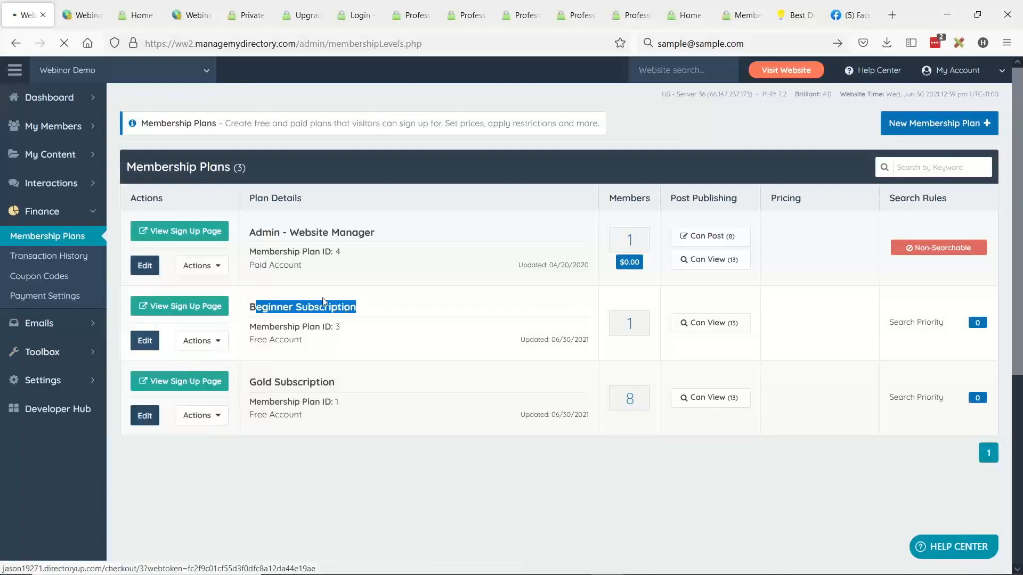
pyautogui.click(144, 340)
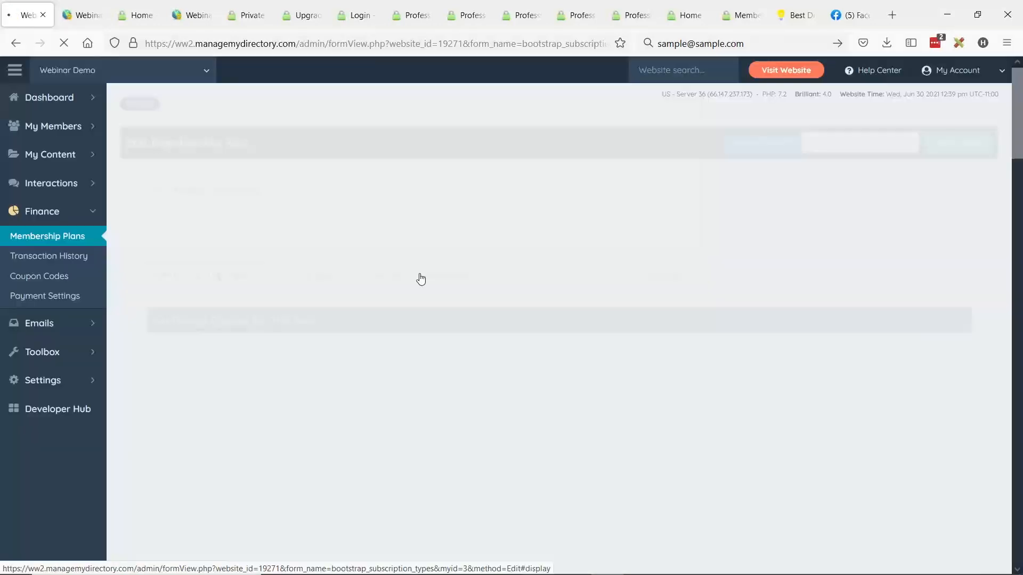
# - Review the plan's upgrade settings and insert a pre-made section with text, button and right-hand image into the Upgrade Page Header Content
pyautogui.scroll(-12, 359, 208)
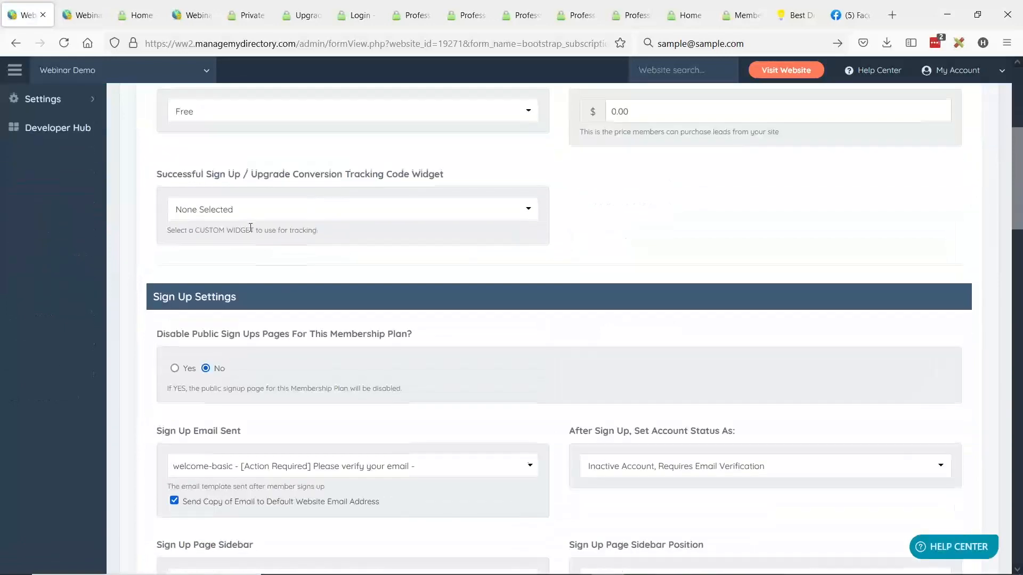
pyautogui.scroll(-6, 143, 233)
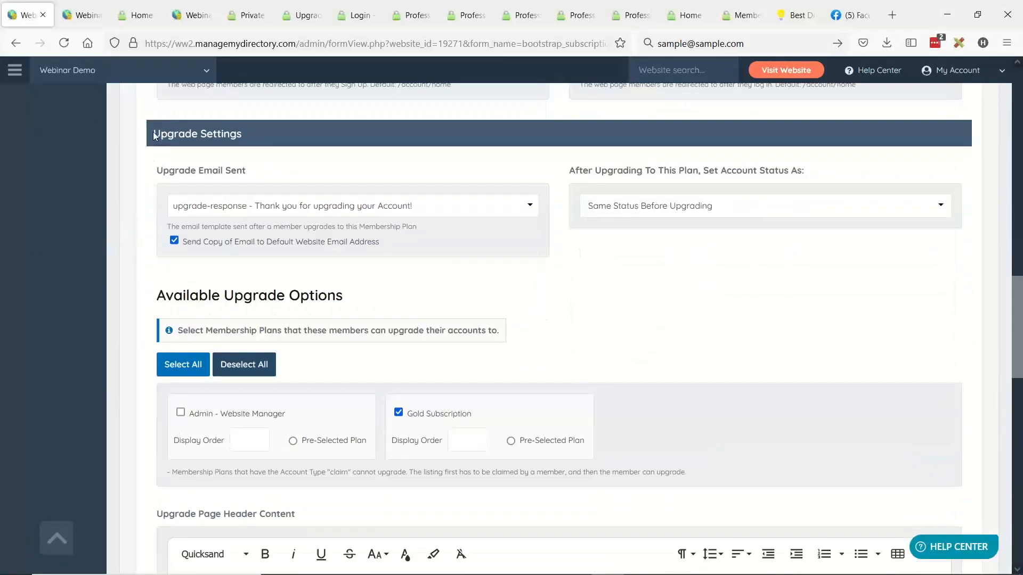
pyautogui.moveTo(154, 135); pyautogui.dragTo(256, 138)
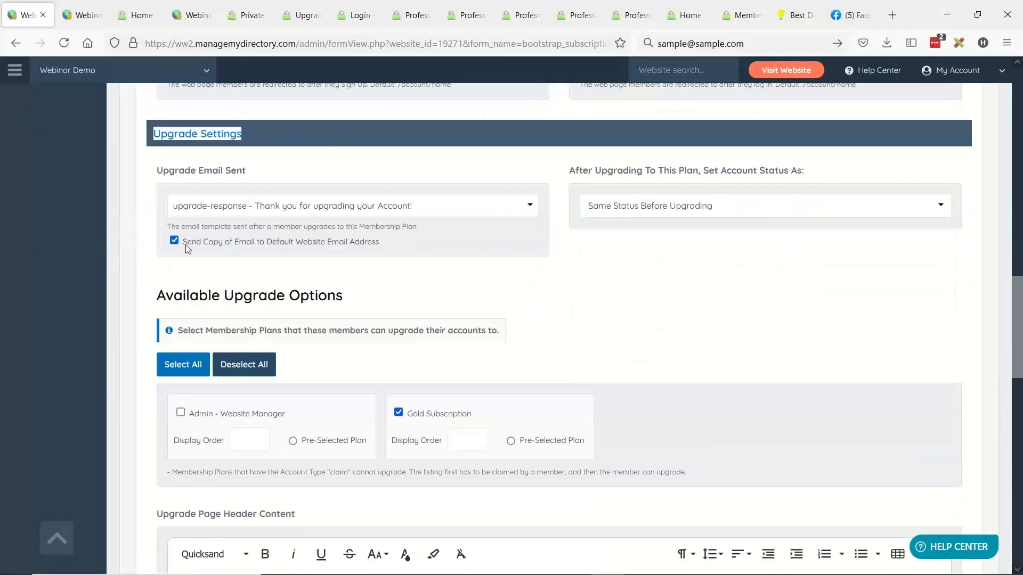
pyautogui.scroll(-6, 52, 270)
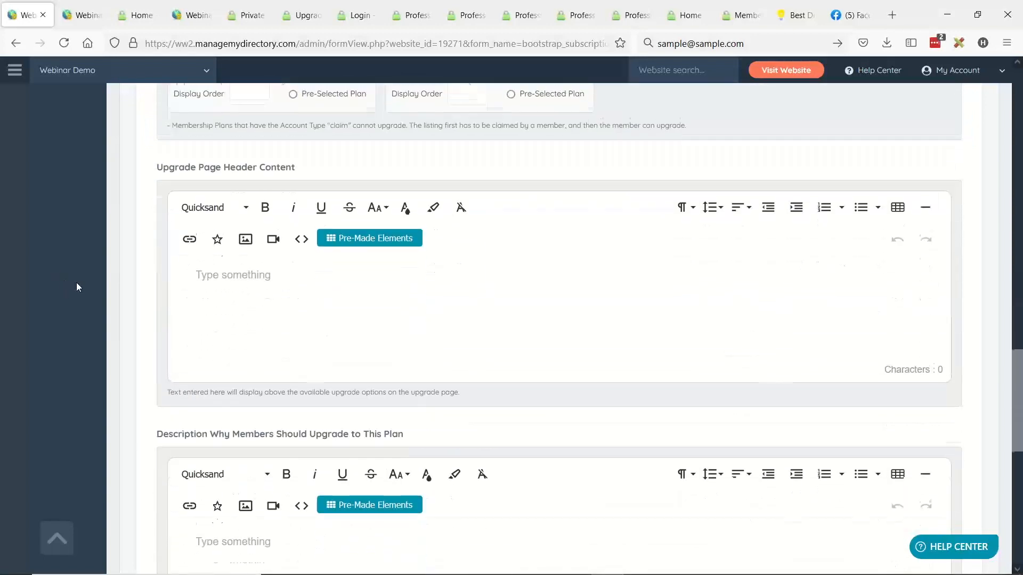
pyautogui.moveTo(158, 166); pyautogui.dragTo(320, 162)
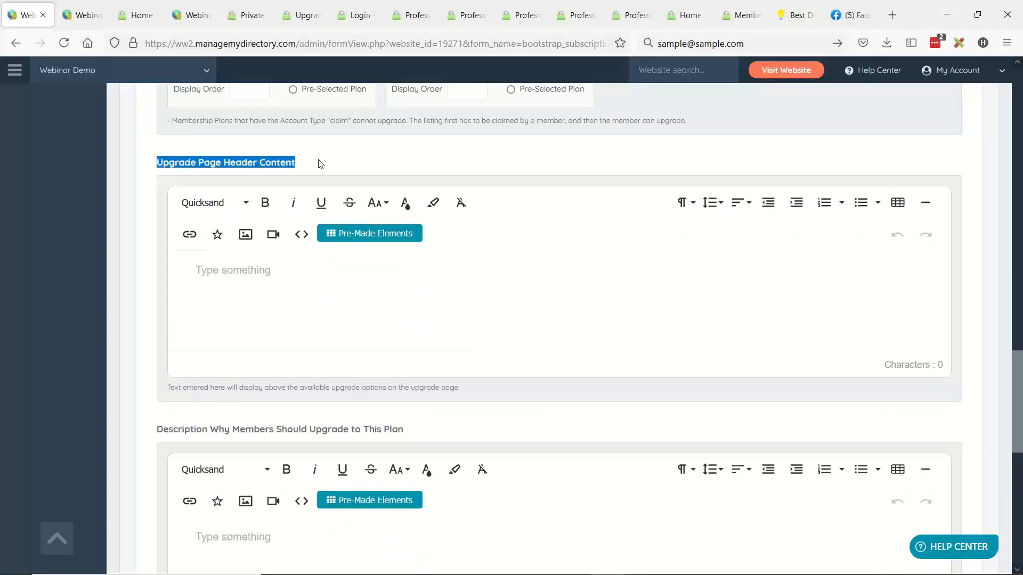
pyautogui.click(324, 161)
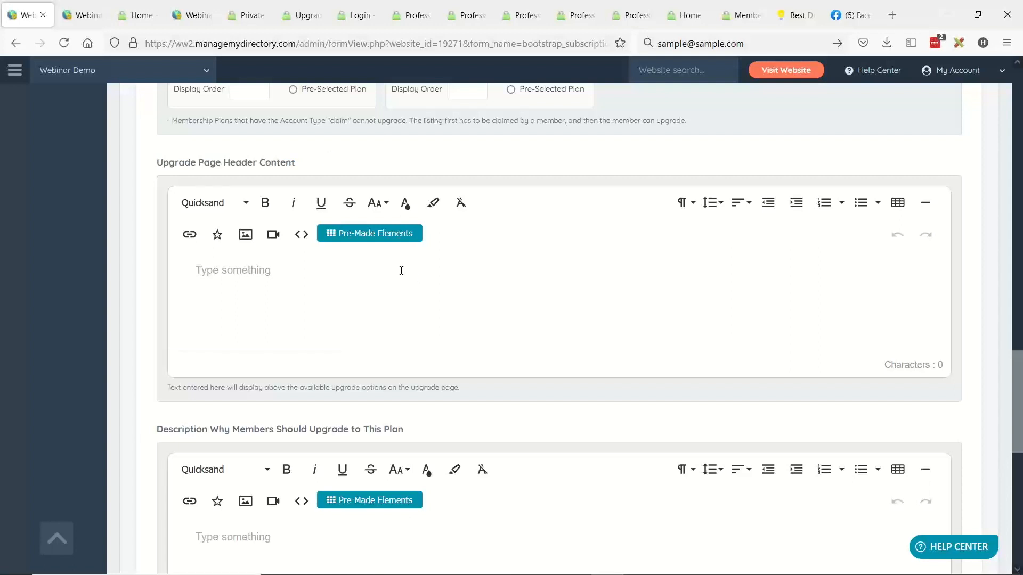
pyautogui.click(366, 234)
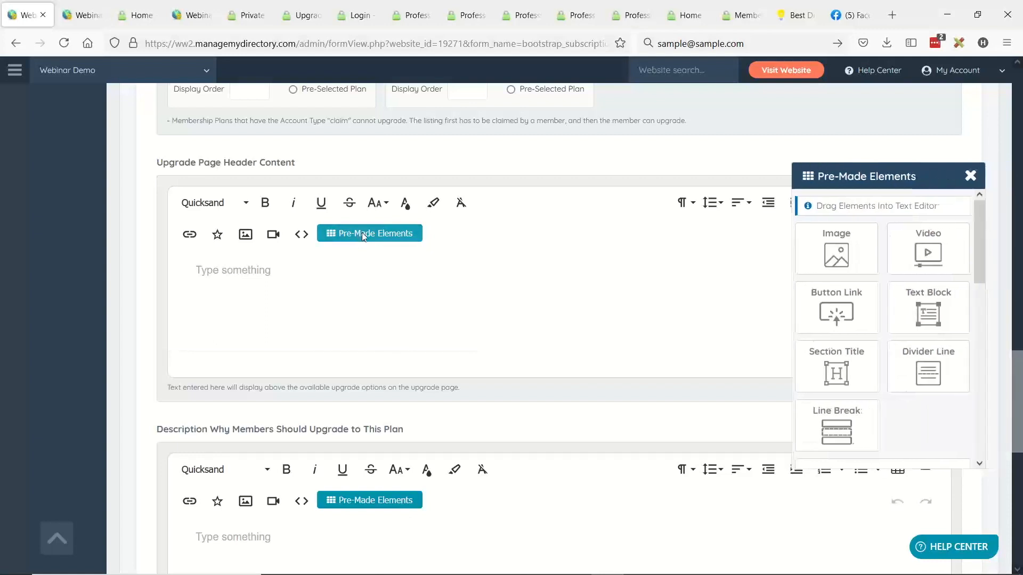
pyautogui.scroll(-3, 903, 321)
pyautogui.moveTo(883, 378); pyautogui.dragTo(383, 296)
# - Add a 3 Column Feature List above the text-and-image section and save the Beginner Subscription plan
pyautogui.scroll(-3, 882, 330)
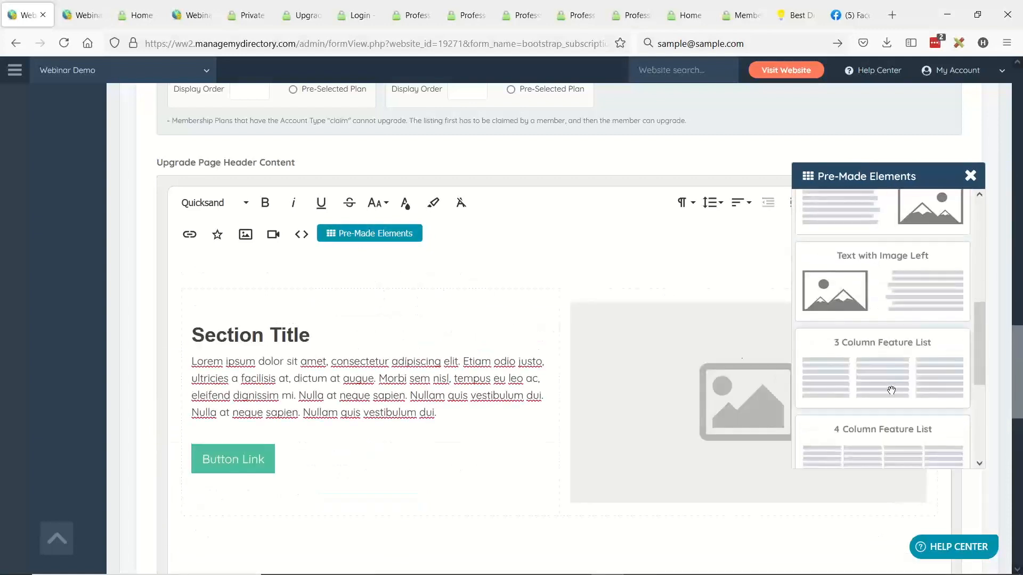
pyautogui.moveTo(882, 373); pyautogui.dragTo(447, 277)
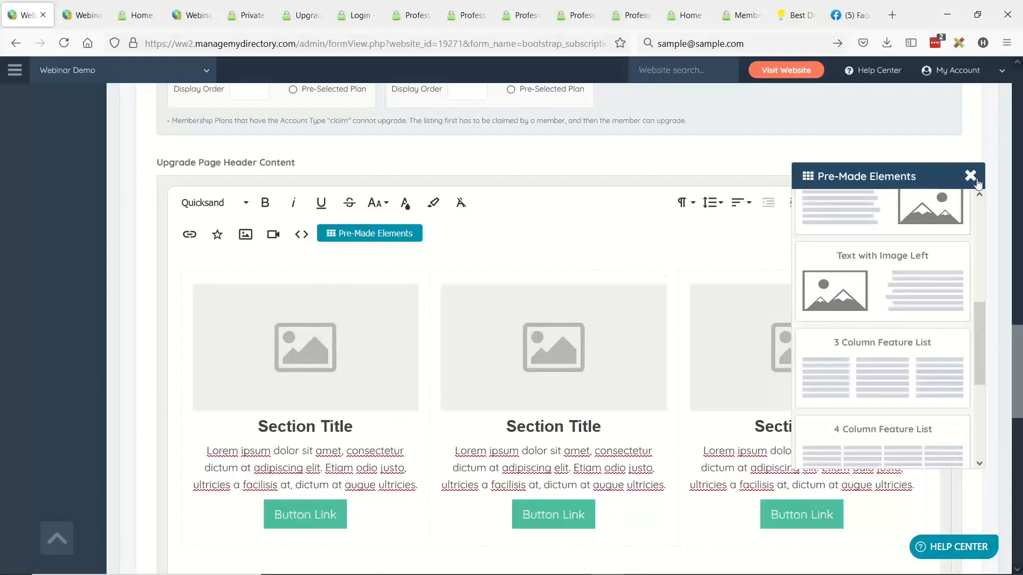
pyautogui.scroll(20, 927, 212)
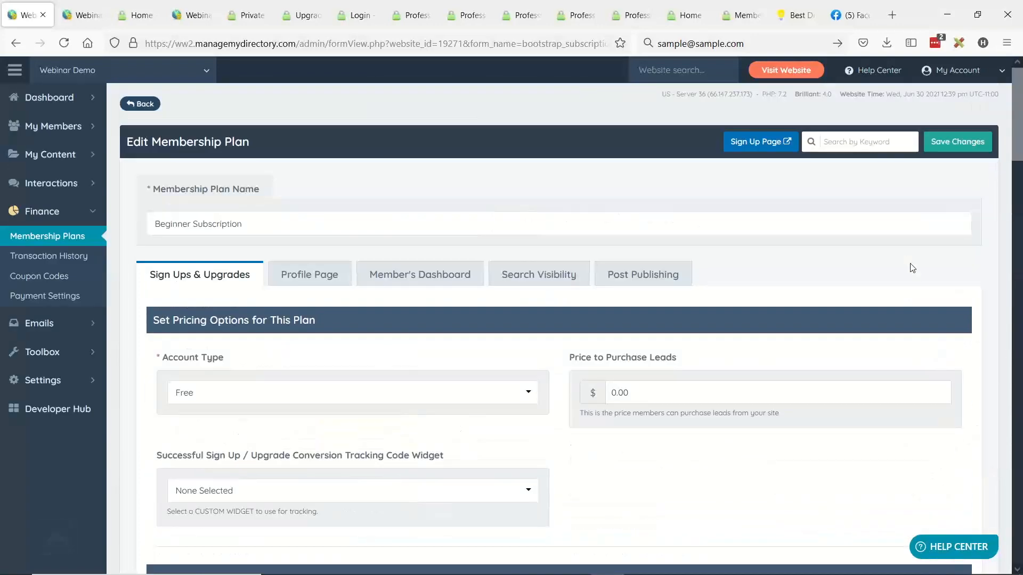
pyautogui.click(956, 143)
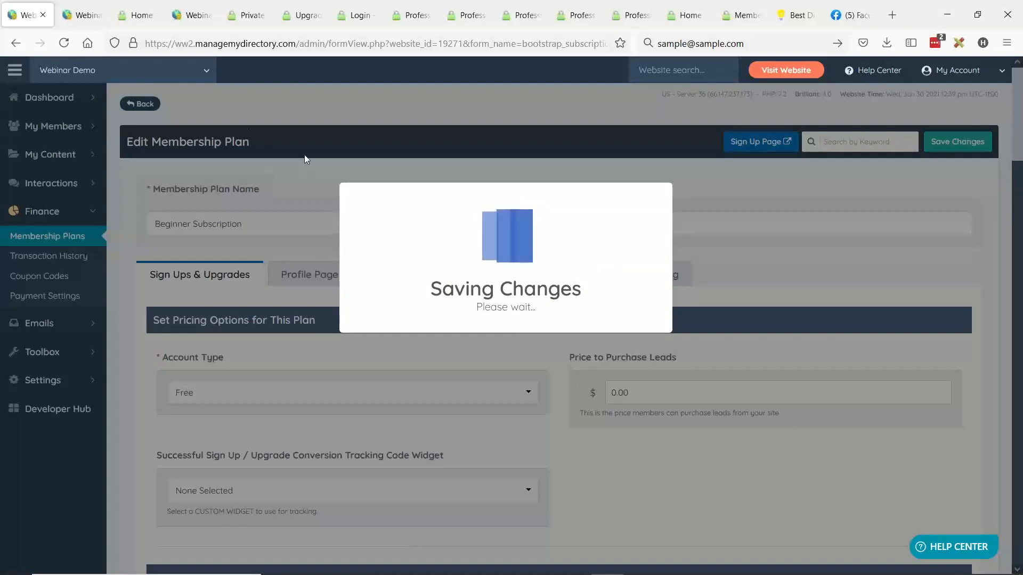
# - Reload the member's live upgrade page and examine its header content and the Gold Subscription upgrade option below it
pyautogui.click(303, 16)
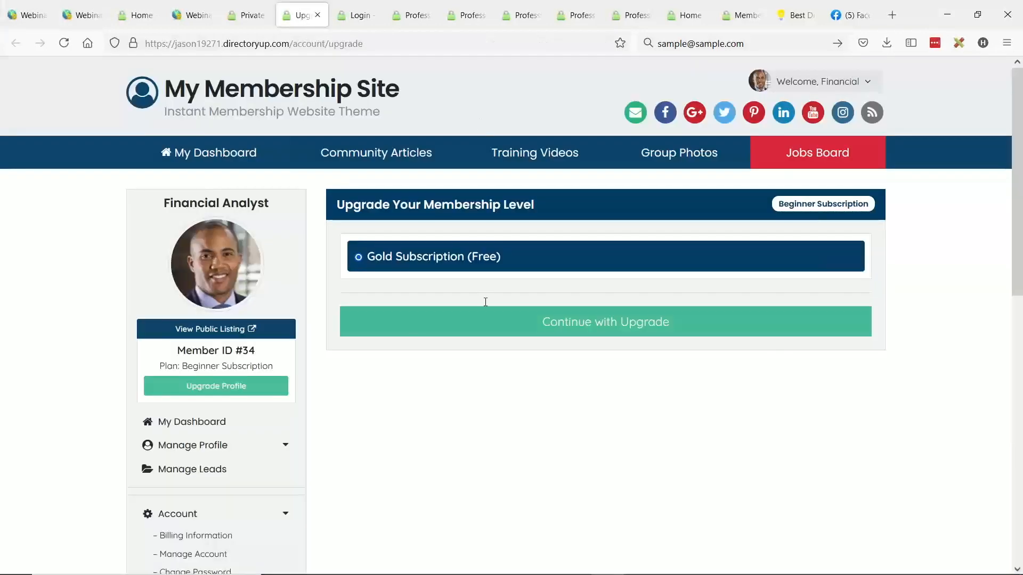
pyautogui.click(63, 43)
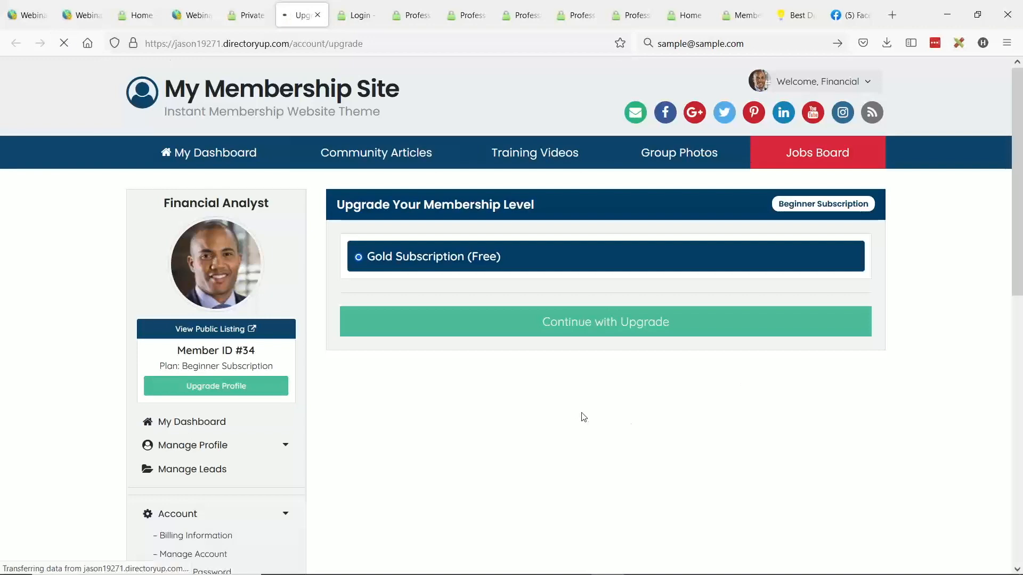
pyautogui.scroll(-2, 359, 182)
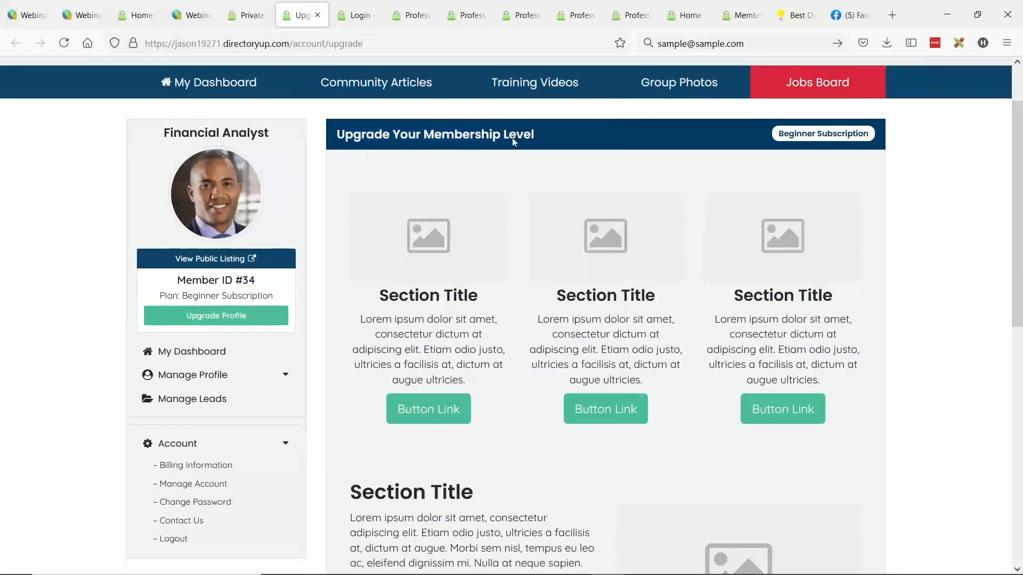
pyautogui.scroll(2, 674, 290)
pyautogui.scroll(-2, 501, 338)
pyautogui.scroll(-2, 619, 219)
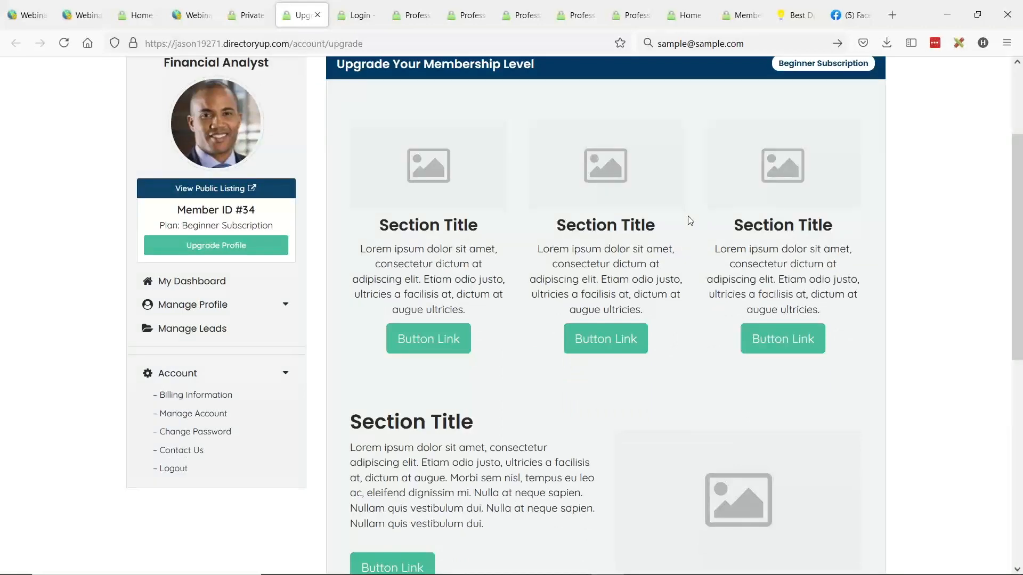
pyautogui.scroll(-4, 510, 200)
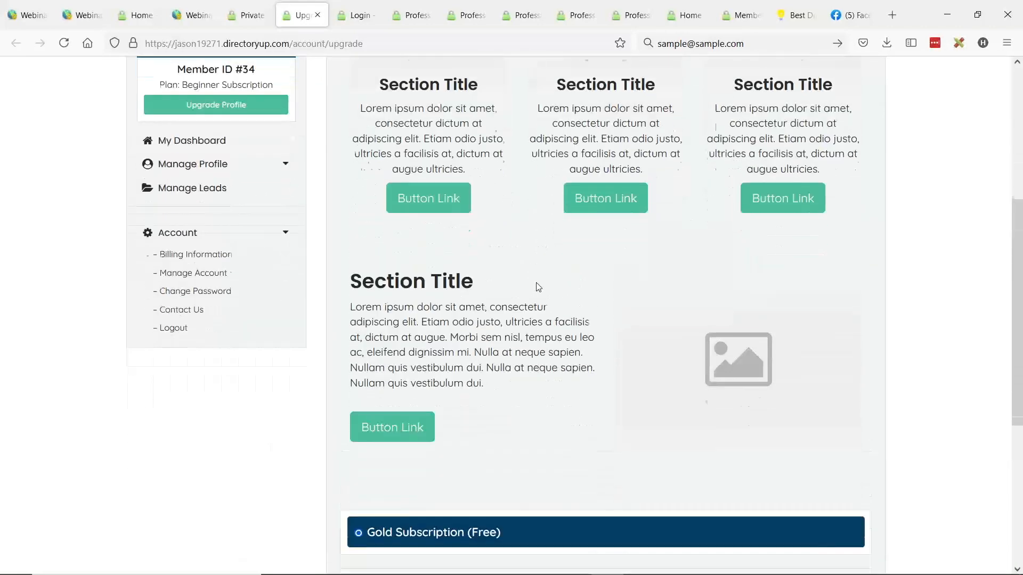
pyautogui.scroll(-4, 479, 320)
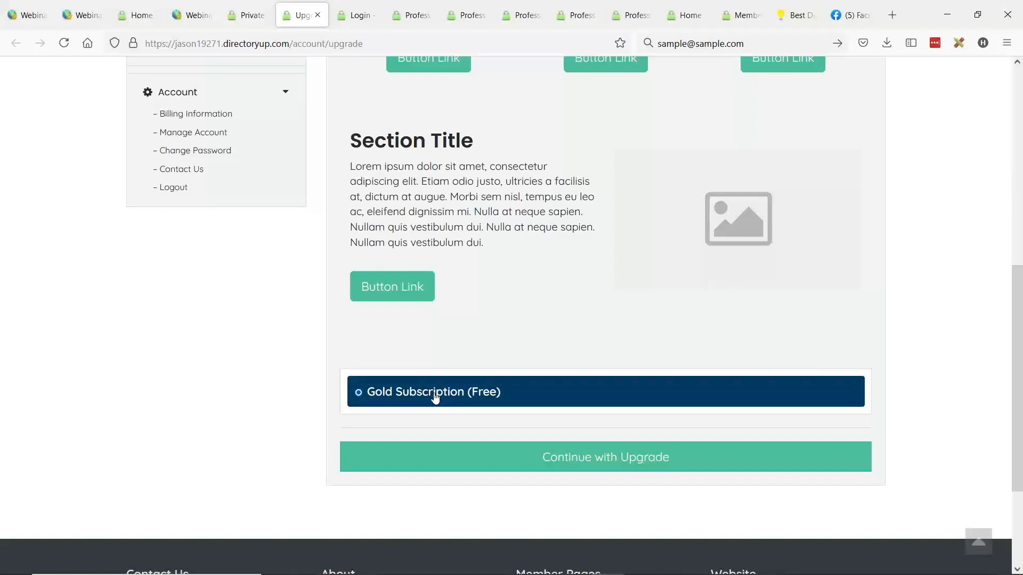
pyautogui.scroll(8, 504, 386)
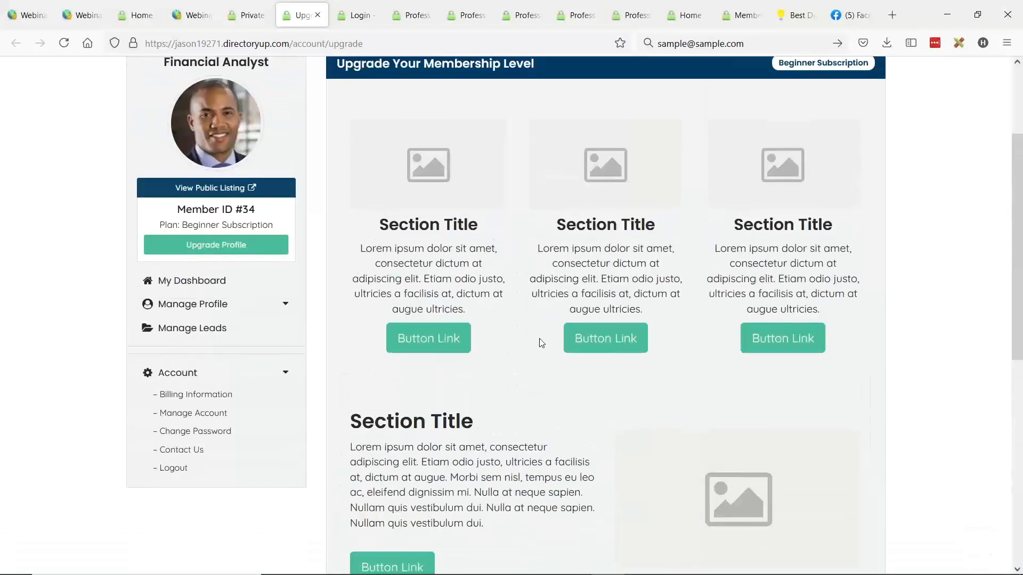
pyautogui.scroll(4, 551, 208)
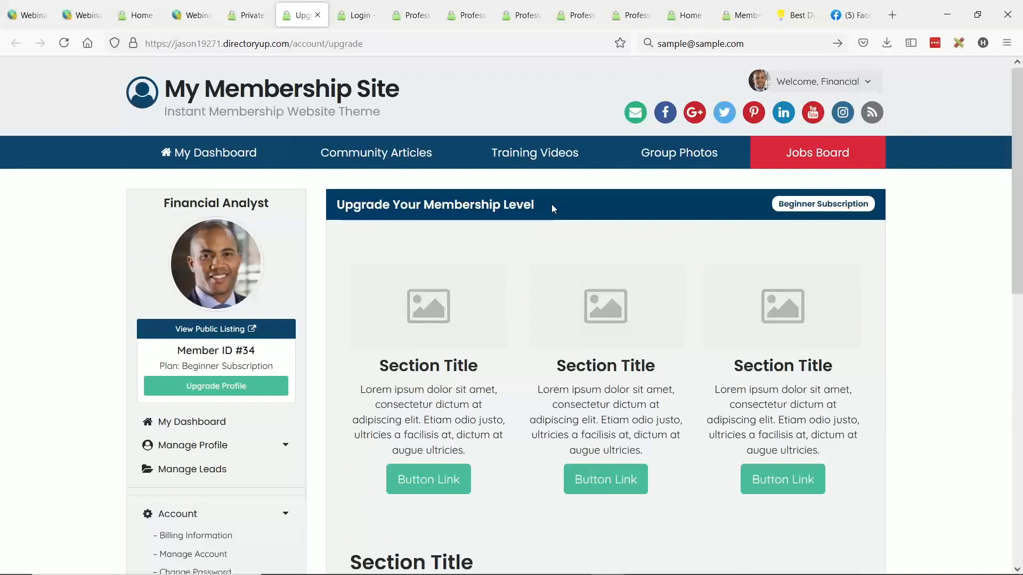
pyautogui.scroll(-2, 544, 280)
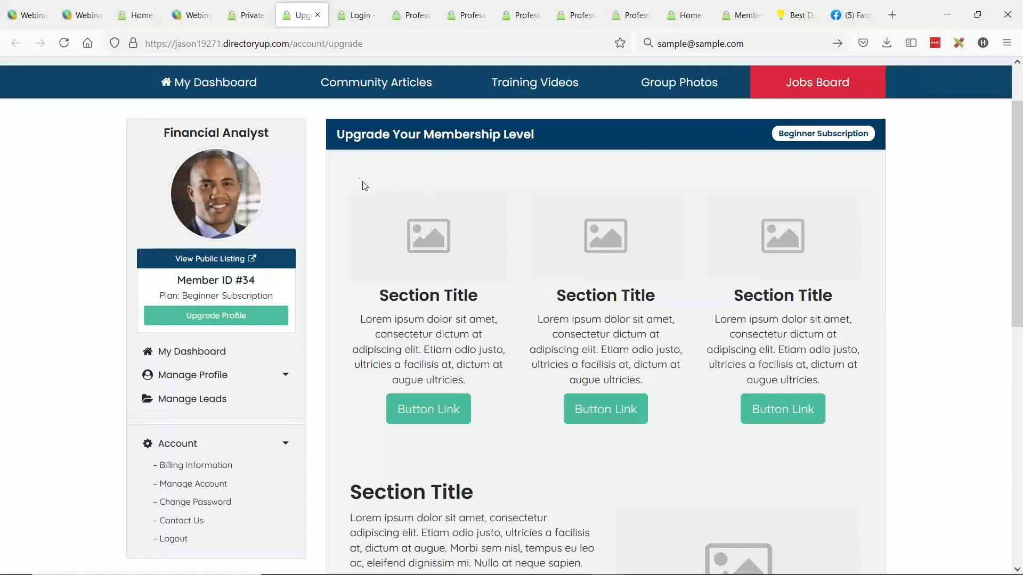
pyautogui.scroll(2, 367, 192)
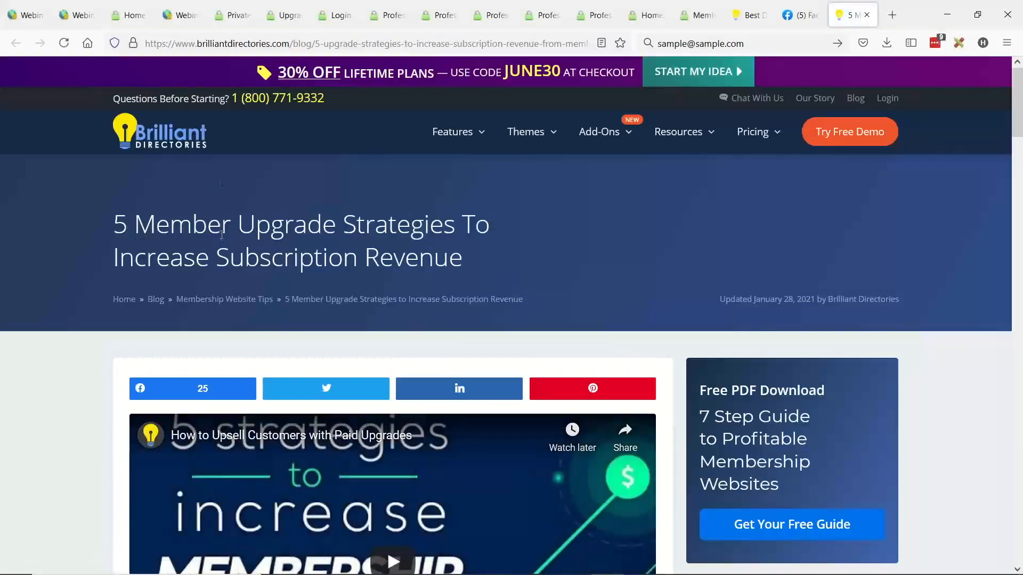
# - Skim the blog article on five member upgrade strategies to increase subscription revenue
pyautogui.scroll(-2, 510, 164)
pyautogui.scroll(-1, 533, 160)
pyautogui.scroll(3, 584, 155)
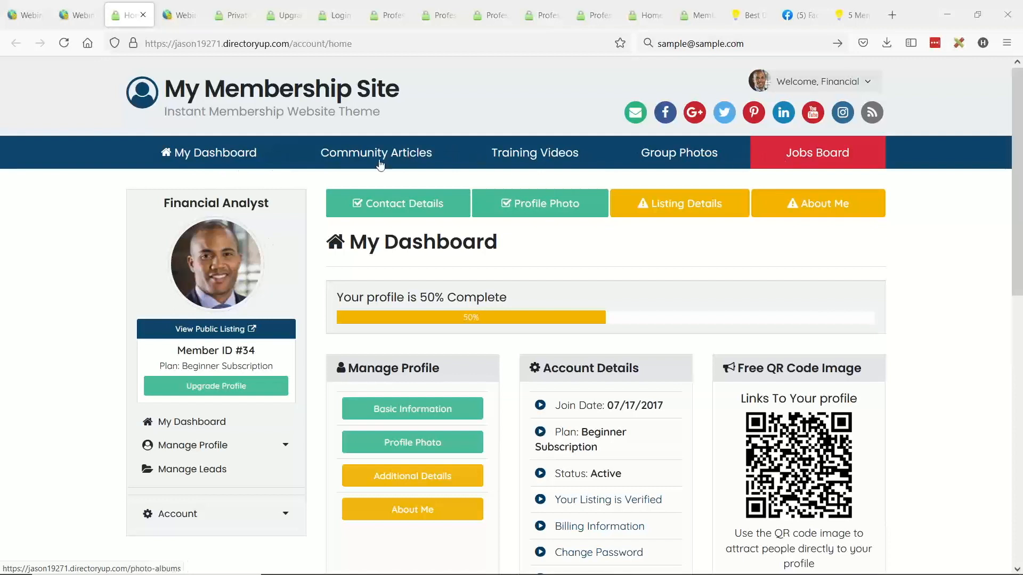
# - View the member site's homepage menu, return to the site admin, and open the Main Menu Design options in Design Settings
pyautogui.click(264, 101)
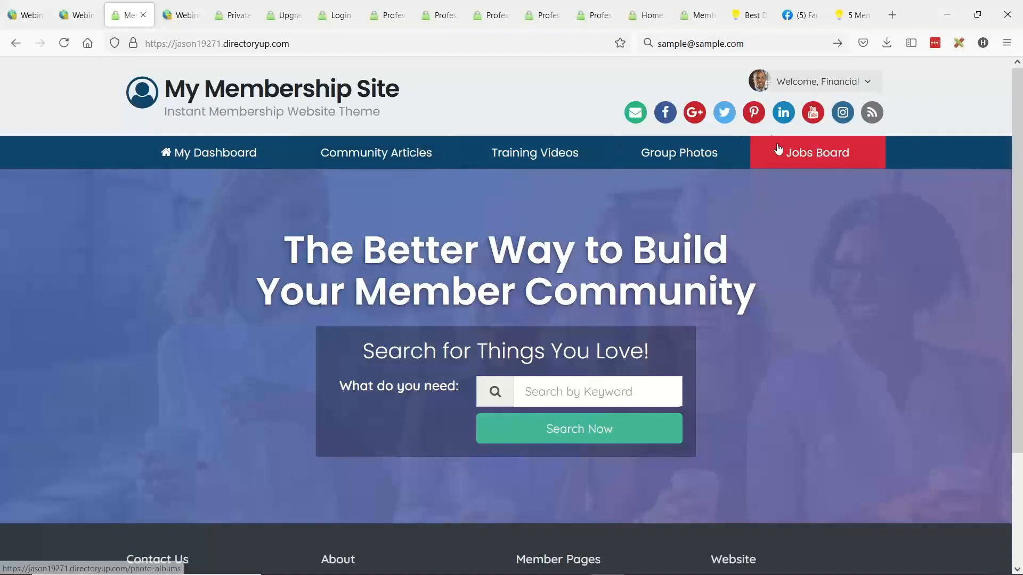
pyautogui.click(24, 15)
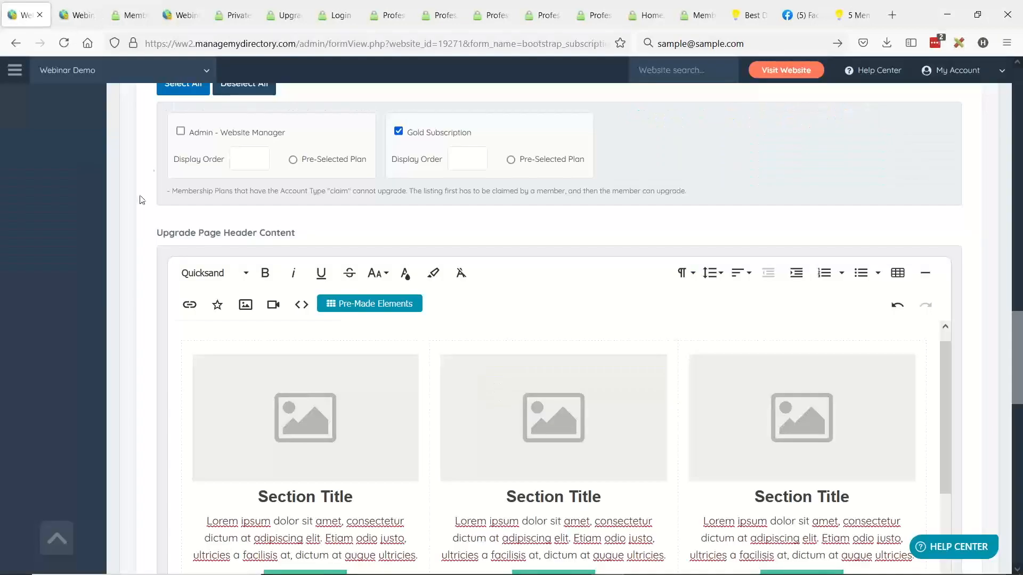
pyautogui.scroll(6, 121, 316)
pyautogui.scroll(10, 121, 316)
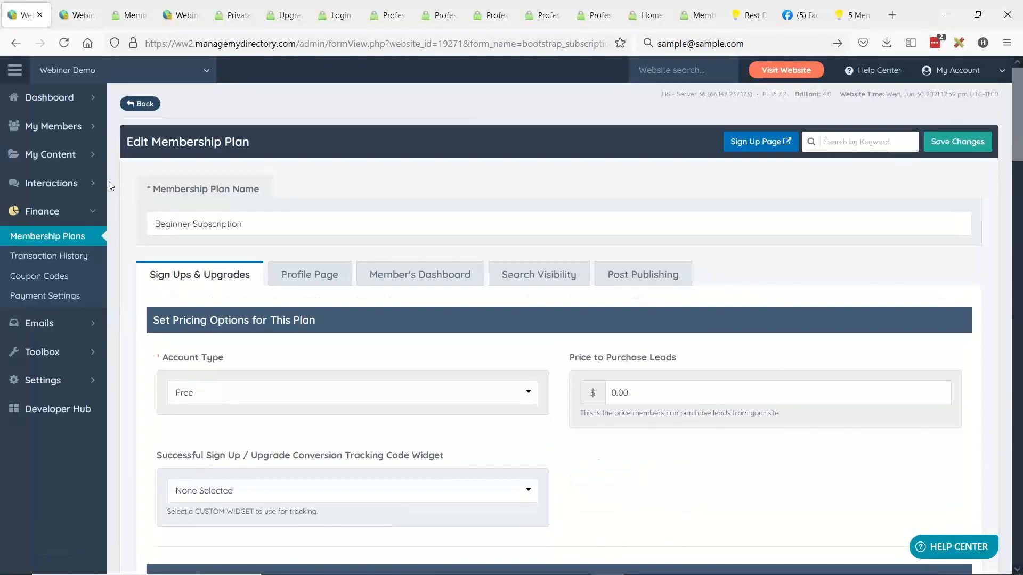
pyautogui.moveTo(101, 322)
pyautogui.click(53, 379)
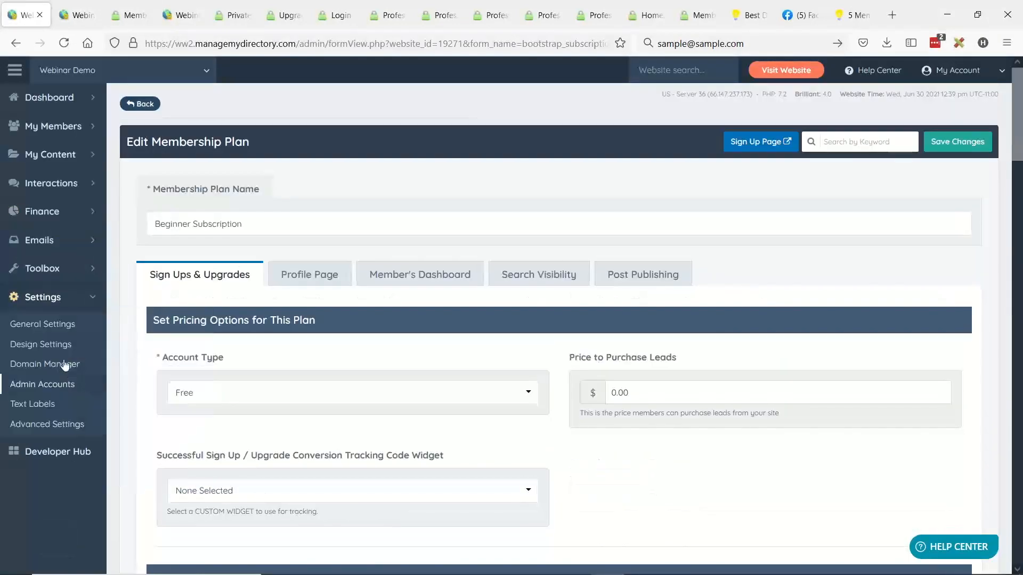
pyautogui.click(54, 352)
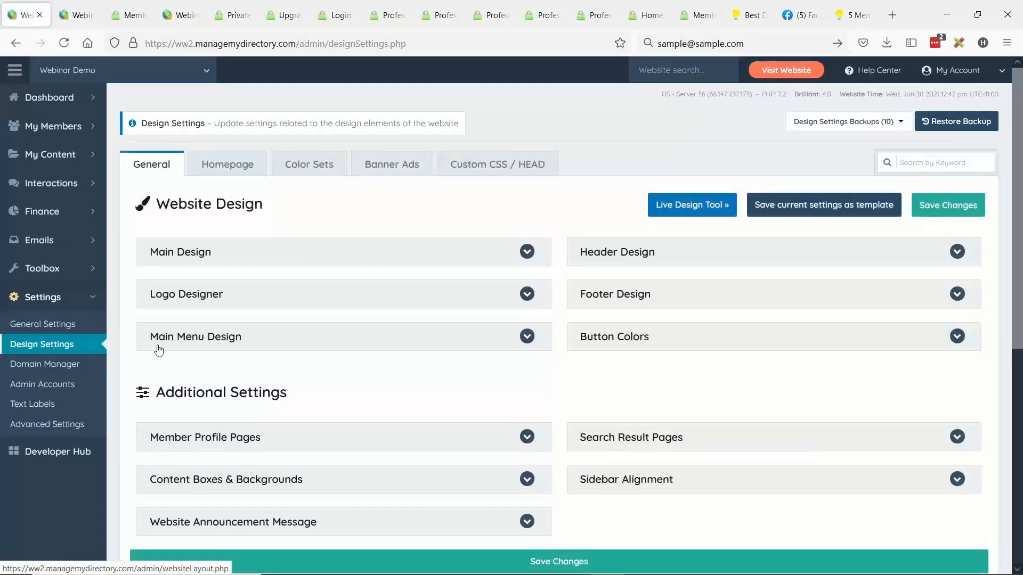
pyautogui.click(160, 341)
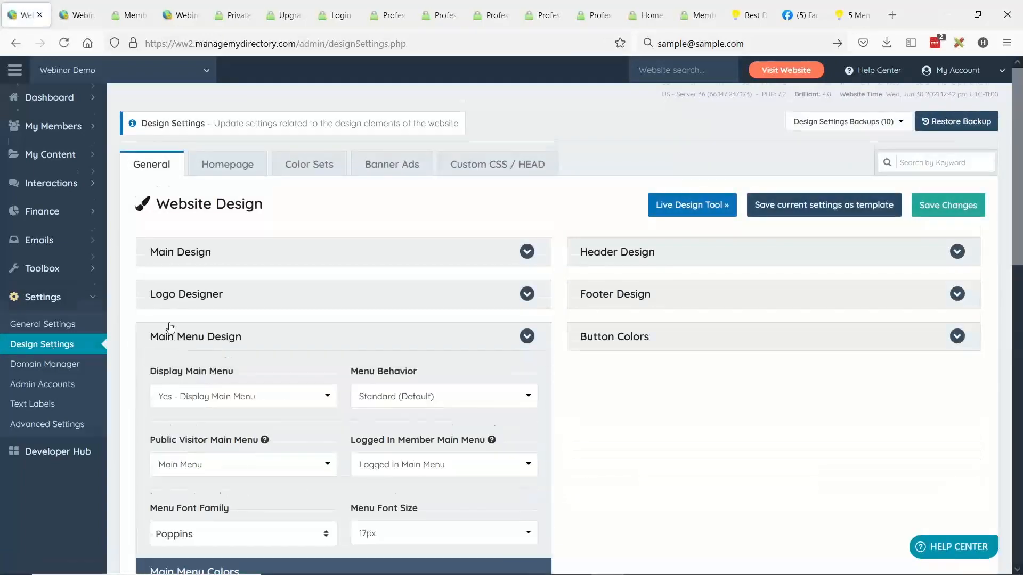
# - Examine the Public Visitor Main Menu and Logged In Member Main Menu settings, including the menus available for public visitors
pyautogui.scroll(-1, 154, 346)
pyautogui.moveTo(143, 369); pyautogui.dragTo(267, 372)
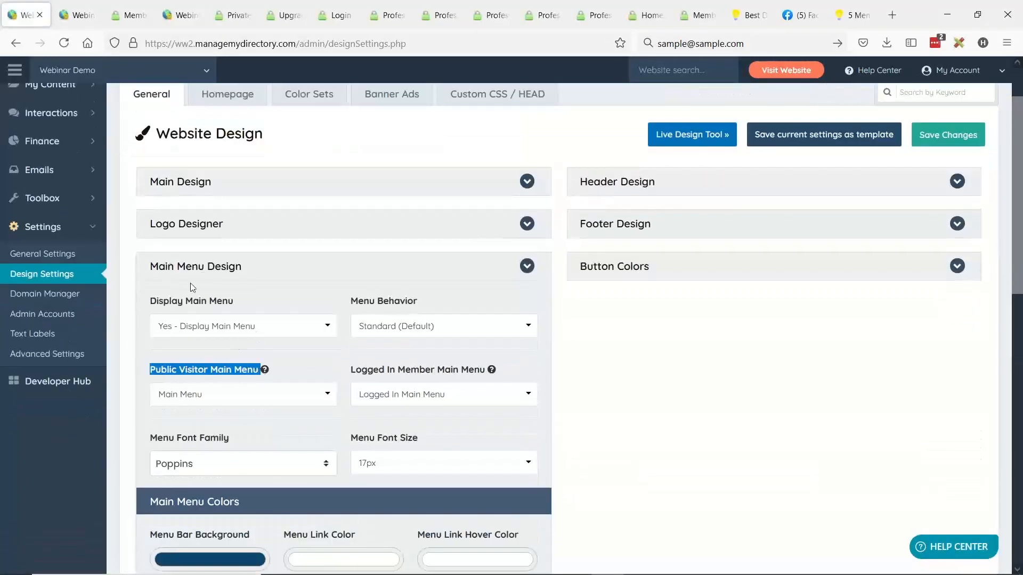
pyautogui.click(354, 374)
pyautogui.moveTo(353, 374); pyautogui.dragTo(490, 371)
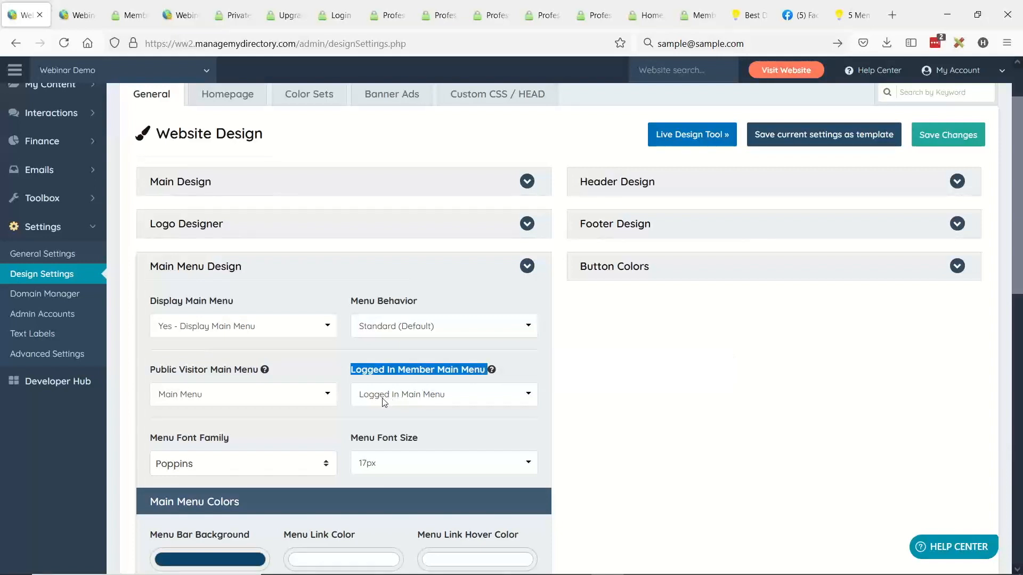
pyautogui.click(245, 419)
pyautogui.click(182, 400)
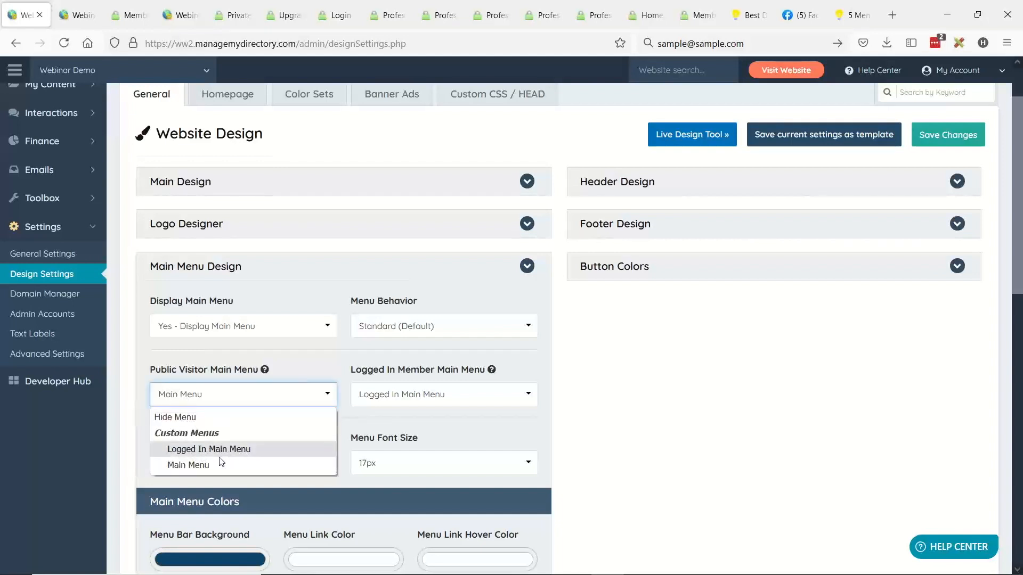
pyautogui.moveTo(264, 372)
# - In the Menu Manager, look at the Main Menu's clone option and open the Logged In Main Menu for editing
pyautogui.click(92, 202)
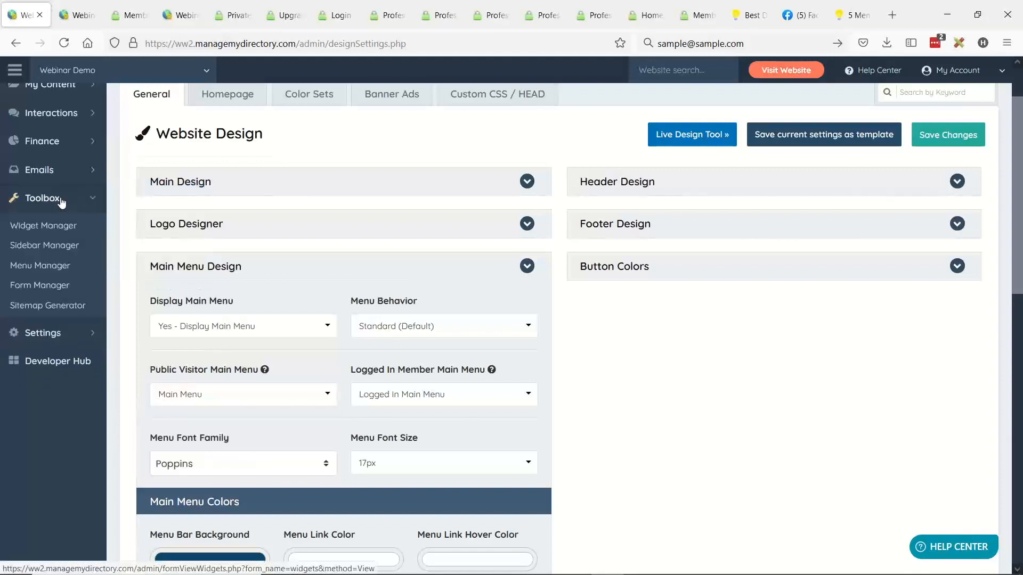
pyautogui.click(34, 269)
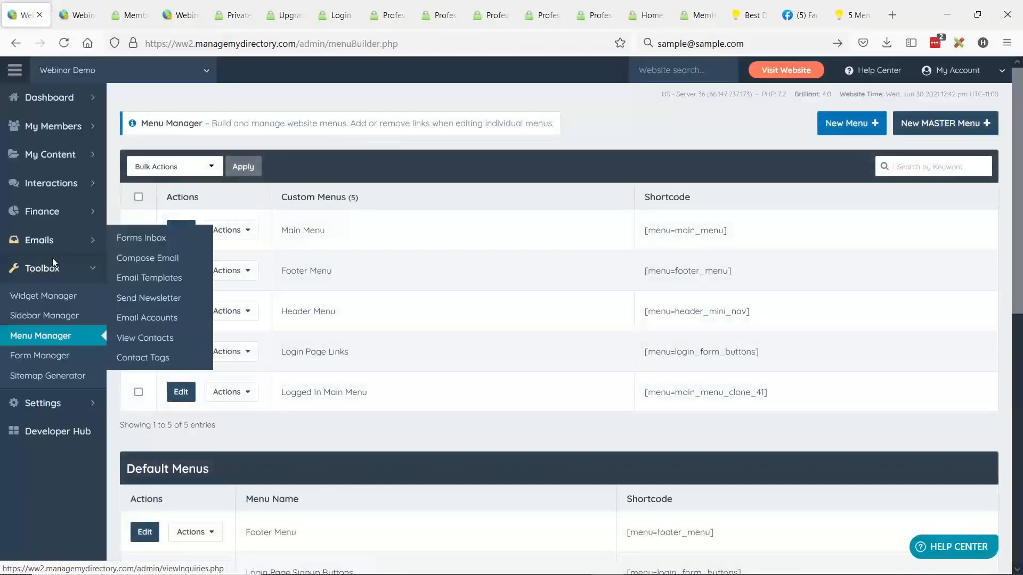
pyautogui.moveTo(282, 230); pyautogui.dragTo(736, 234)
pyautogui.click(298, 234)
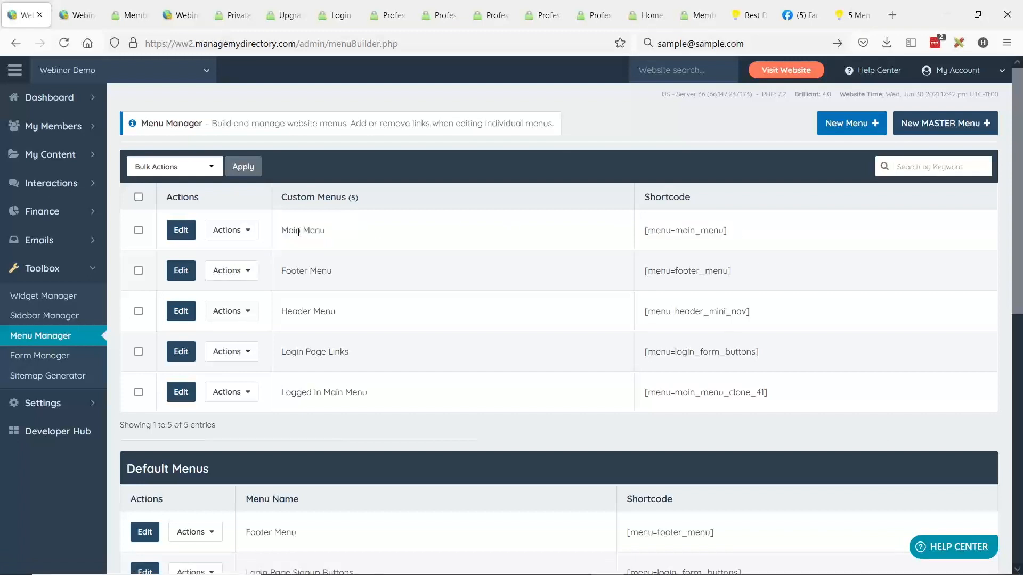
pyautogui.click(246, 231)
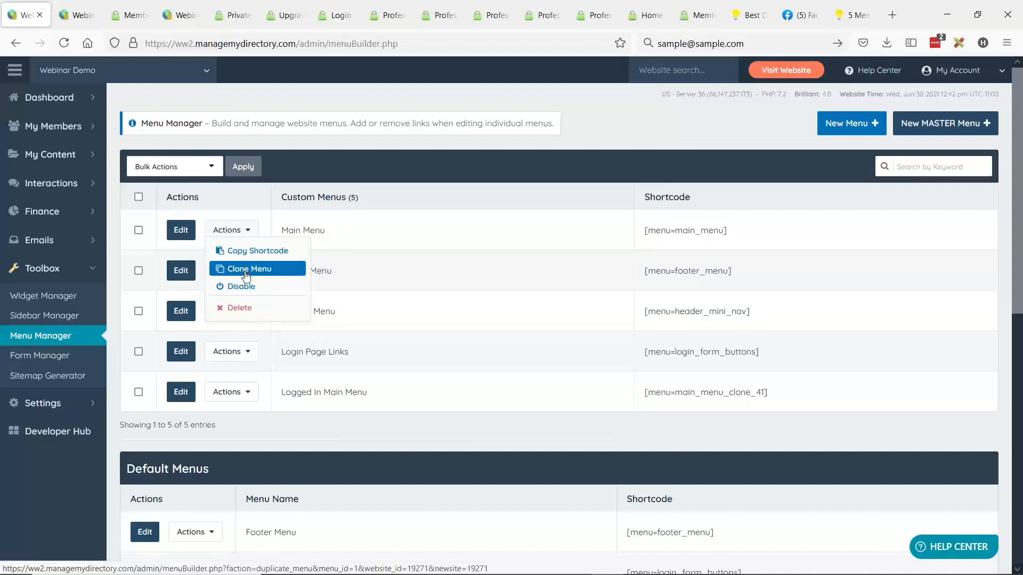
pyautogui.moveTo(281, 393); pyautogui.dragTo(368, 396)
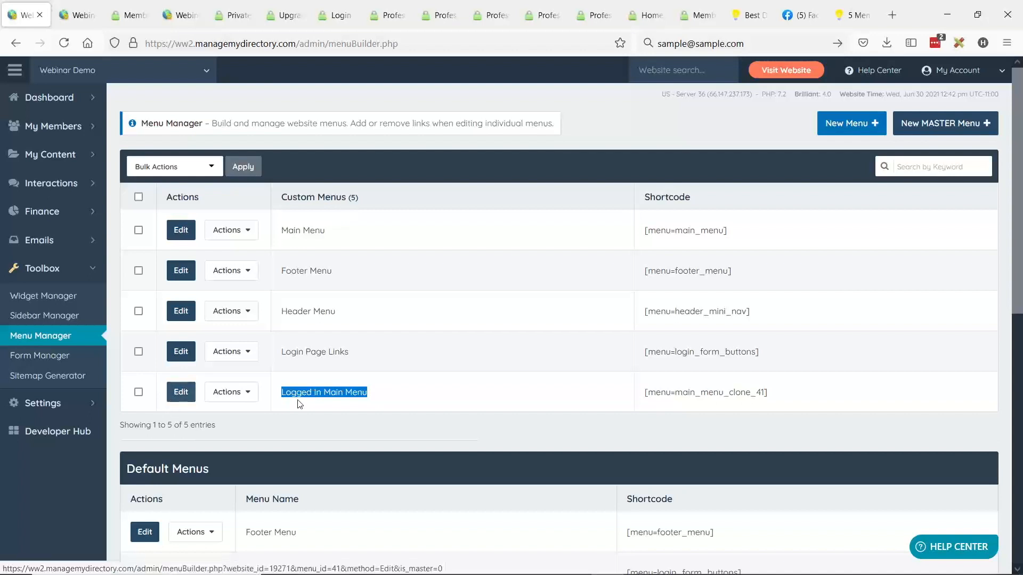
pyautogui.click(177, 397)
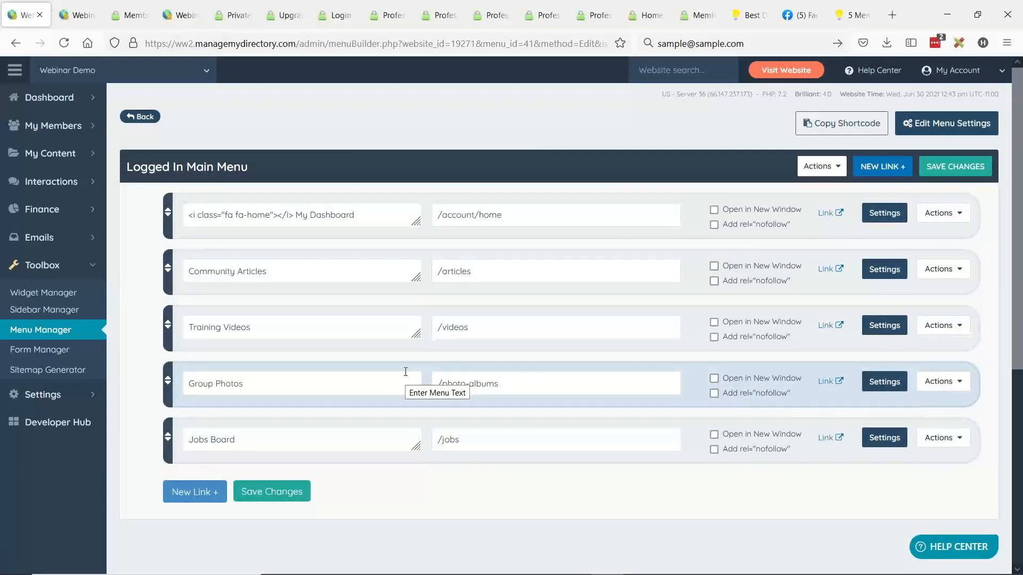
# - Examine the link paths for My Dashboard, Community Articles, Training Videos, Group Photos and Jobs Board in the Logged In Main Menu
pyautogui.moveTo(296, 215); pyautogui.dragTo(352, 215)
pyautogui.click(457, 214)
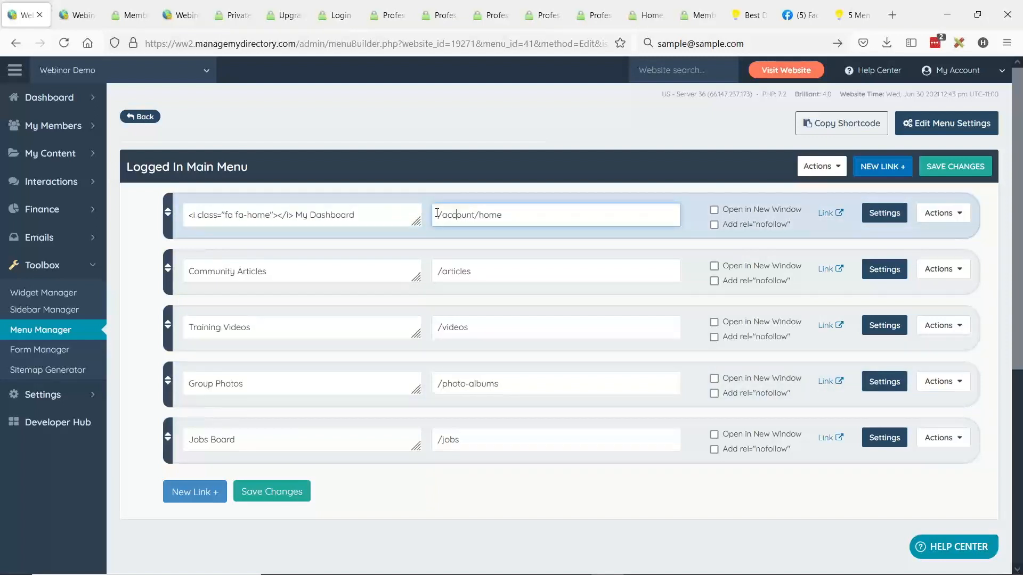
pyautogui.moveTo(437, 214); pyautogui.dragTo(540, 209)
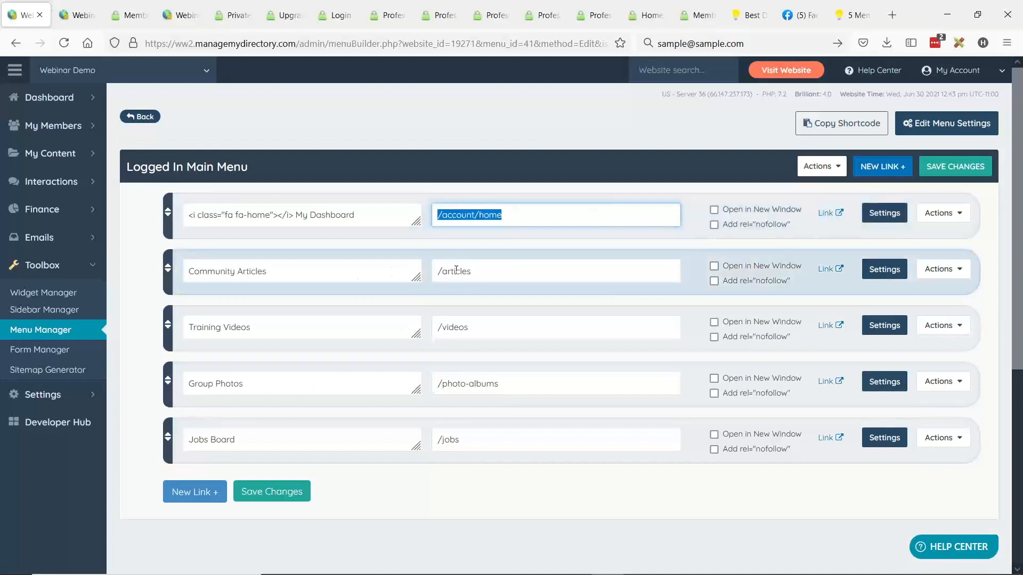
pyautogui.click(498, 273)
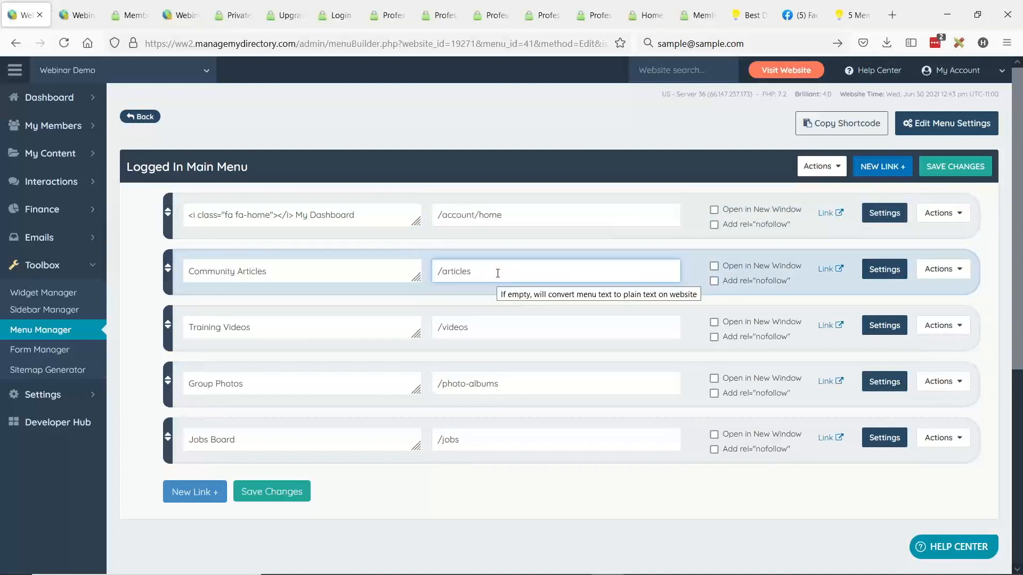
pyautogui.moveTo(436, 269); pyautogui.dragTo(482, 269)
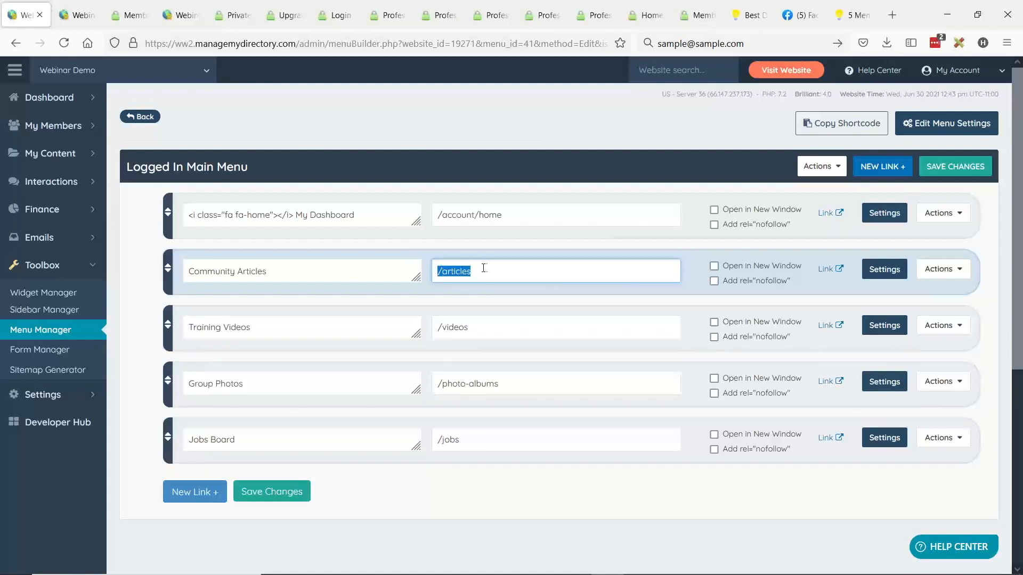
pyautogui.moveTo(443, 325); pyautogui.dragTo(486, 336)
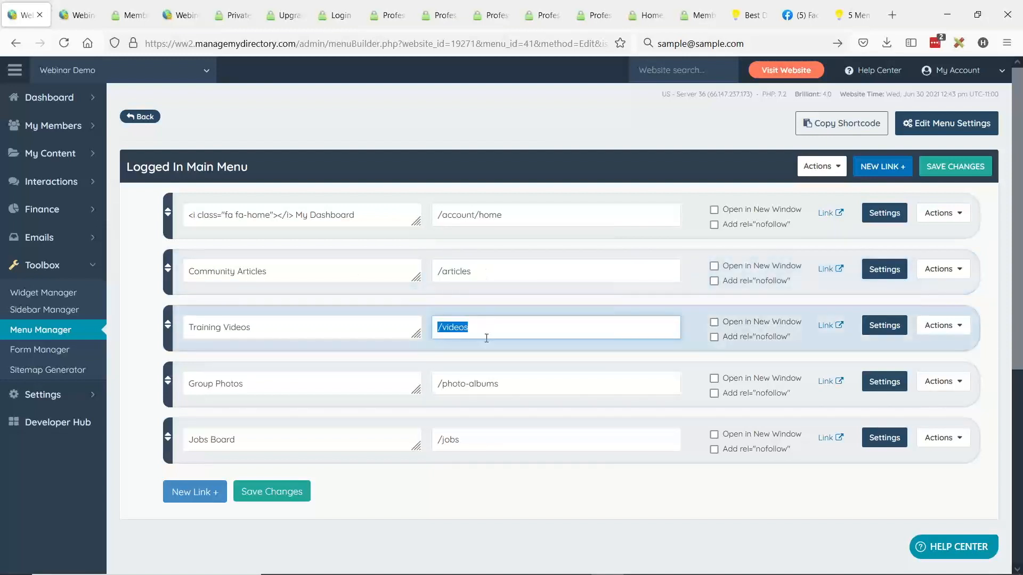
pyautogui.moveTo(438, 384); pyautogui.dragTo(521, 379)
pyautogui.moveTo(436, 440); pyautogui.dragTo(495, 436)
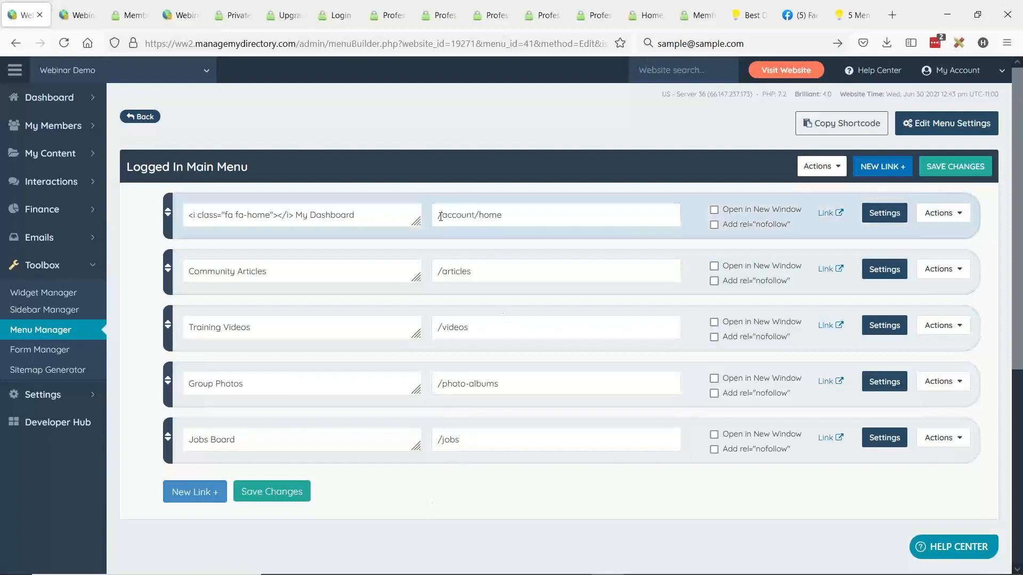
pyautogui.moveTo(437, 215); pyautogui.dragTo(533, 211)
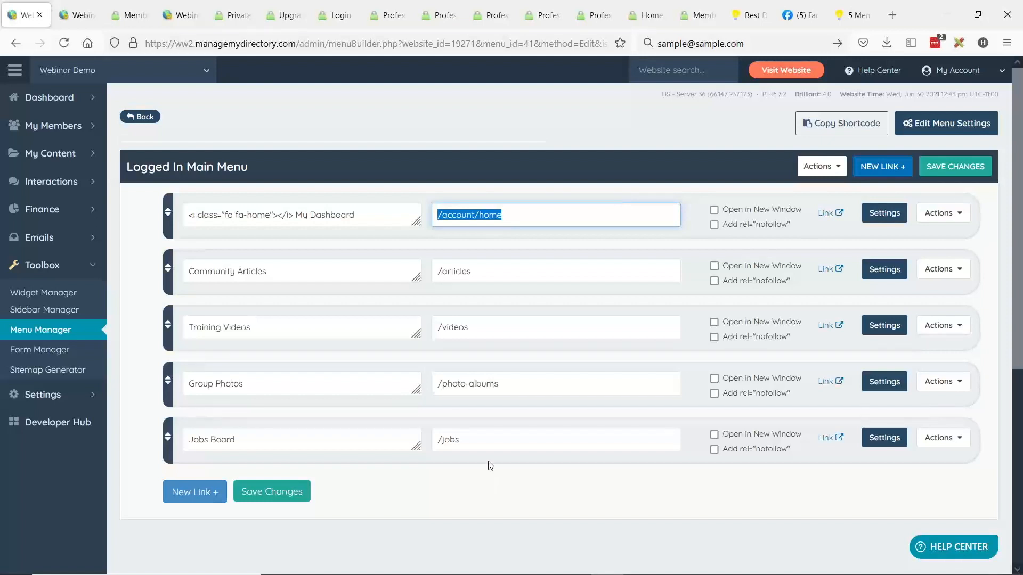
# - Check the logged-in member's plan on the live homepage, then reload the private page to view its restriction message
pyautogui.click(130, 15)
pyautogui.click(267, 101)
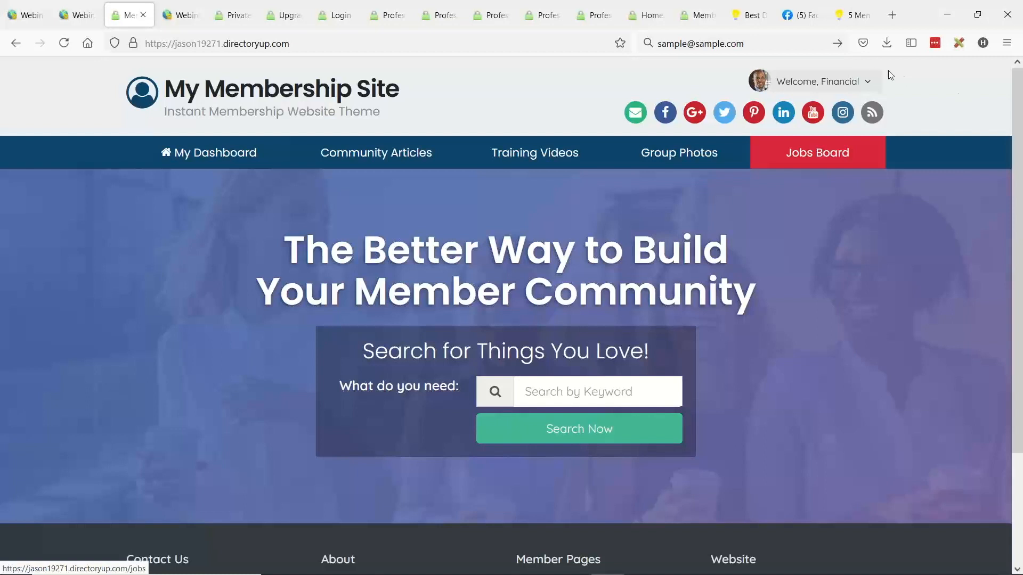
pyautogui.moveTo(869, 87)
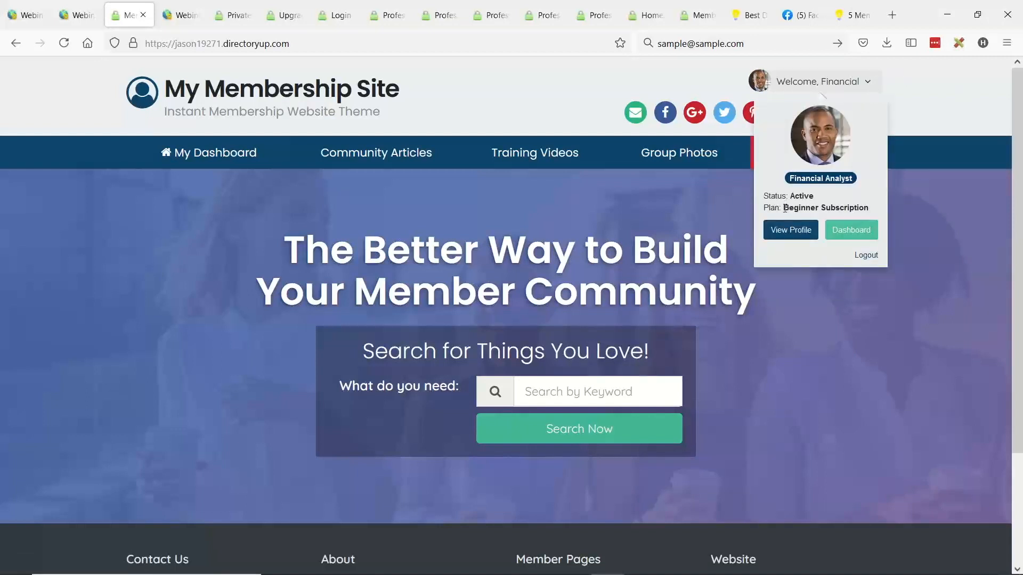
pyautogui.moveTo(783, 208); pyautogui.dragTo(868, 206)
pyautogui.click(230, 16)
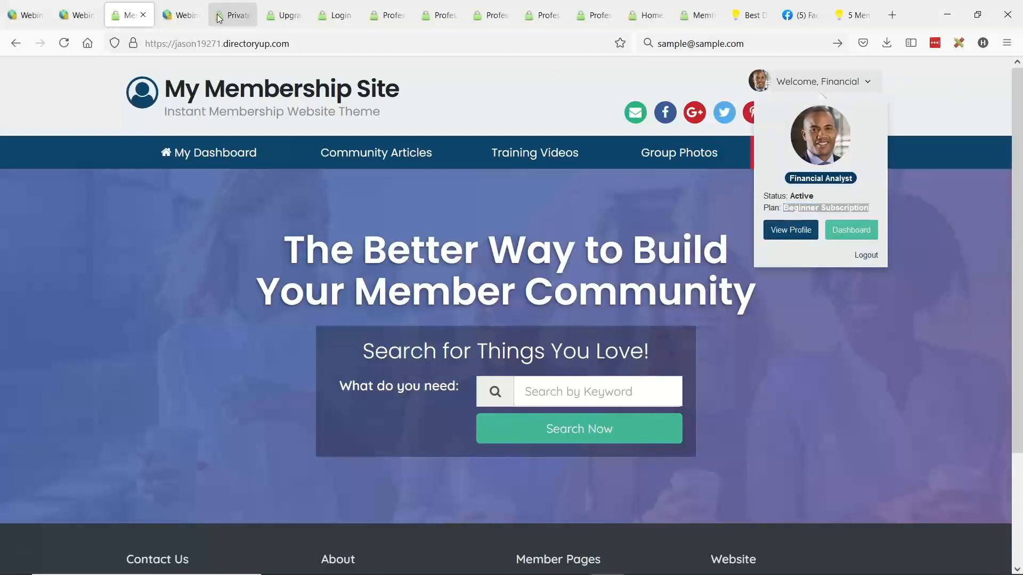
pyautogui.click(64, 43)
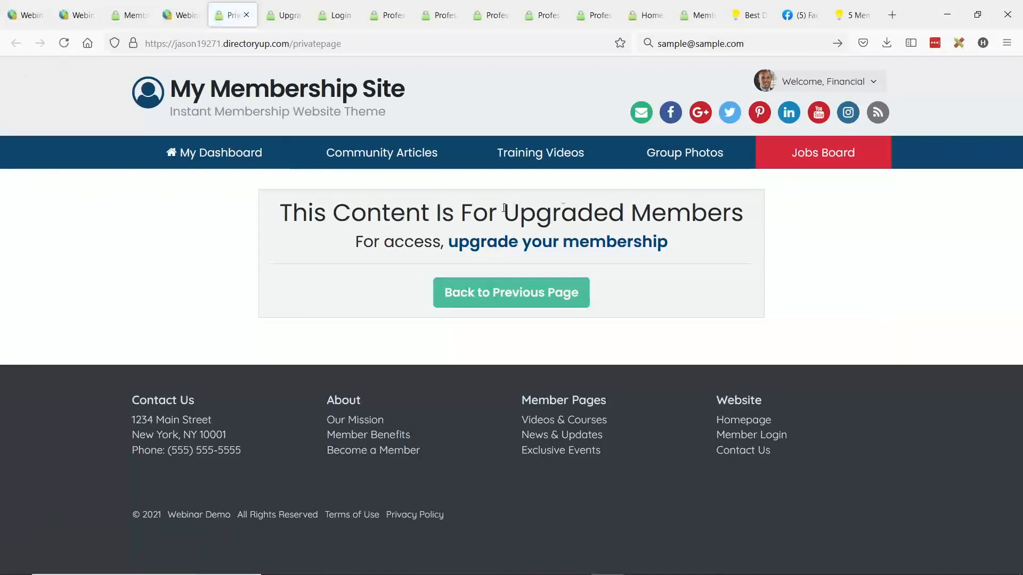
# - From the Private Page editor in the admin, open the live website in admin view and expand its Admin Bar
pyautogui.click(187, 19)
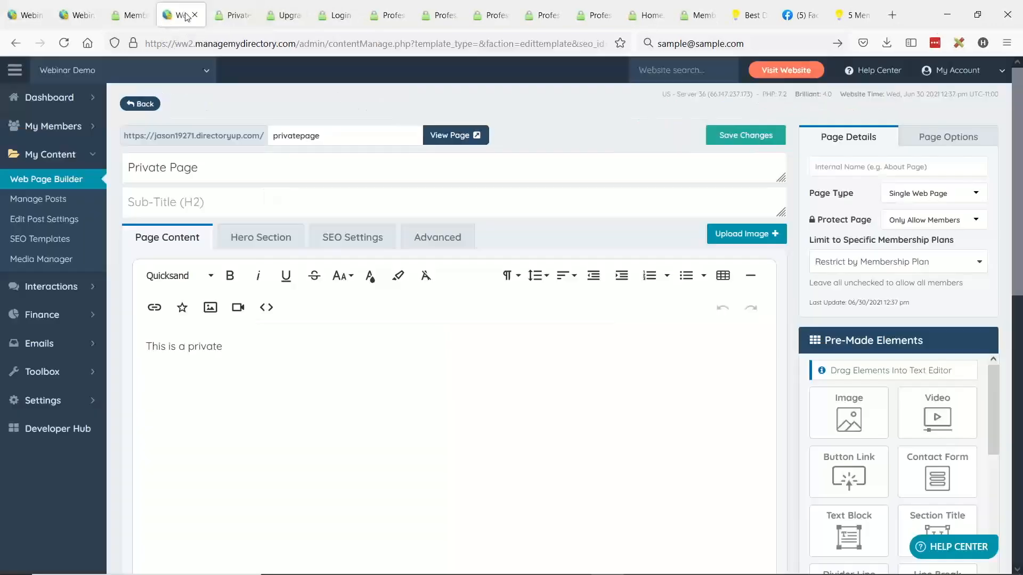
pyautogui.click(786, 70)
pyautogui.click(300, 15)
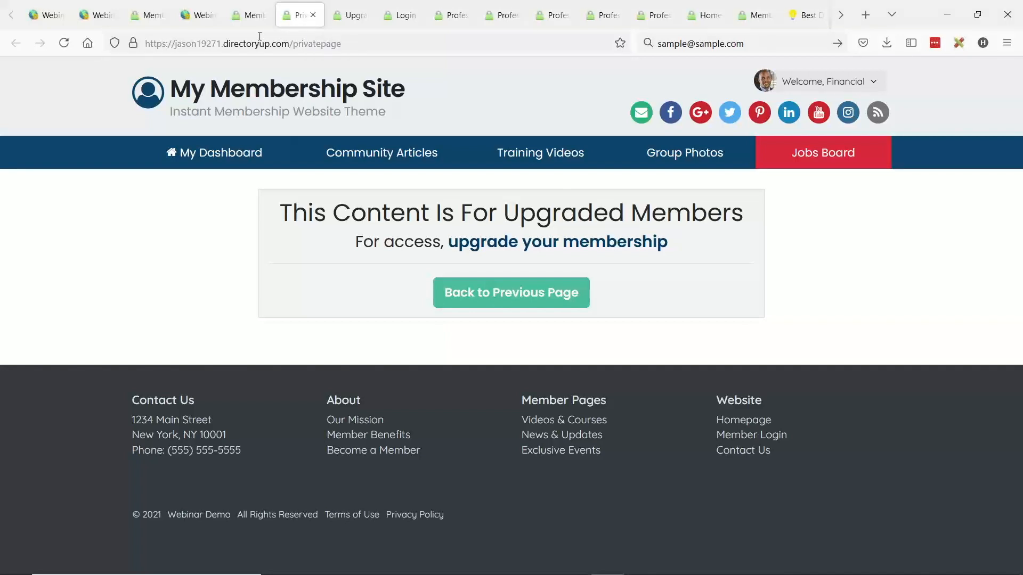
pyautogui.click(200, 24)
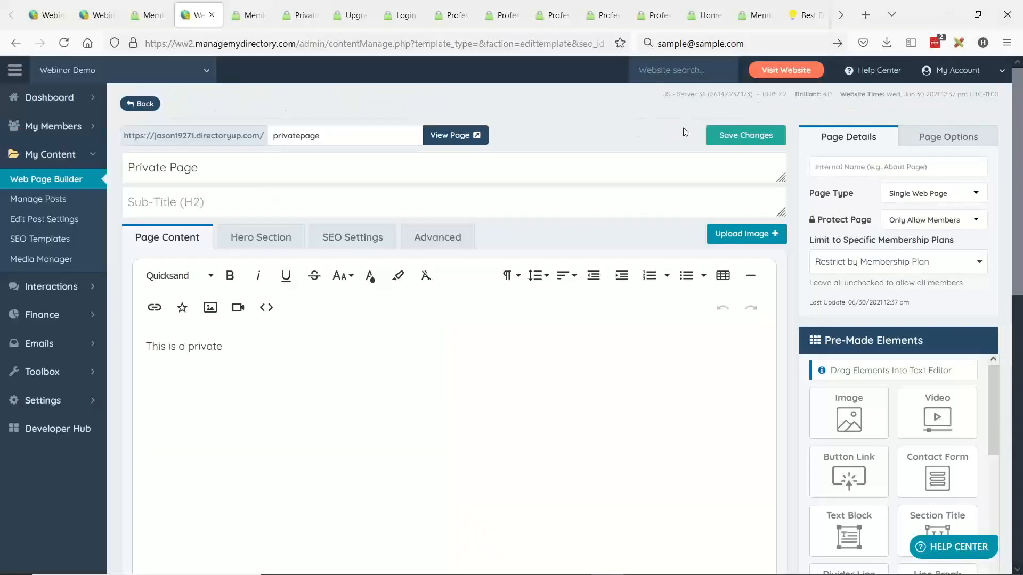
pyautogui.click(776, 74)
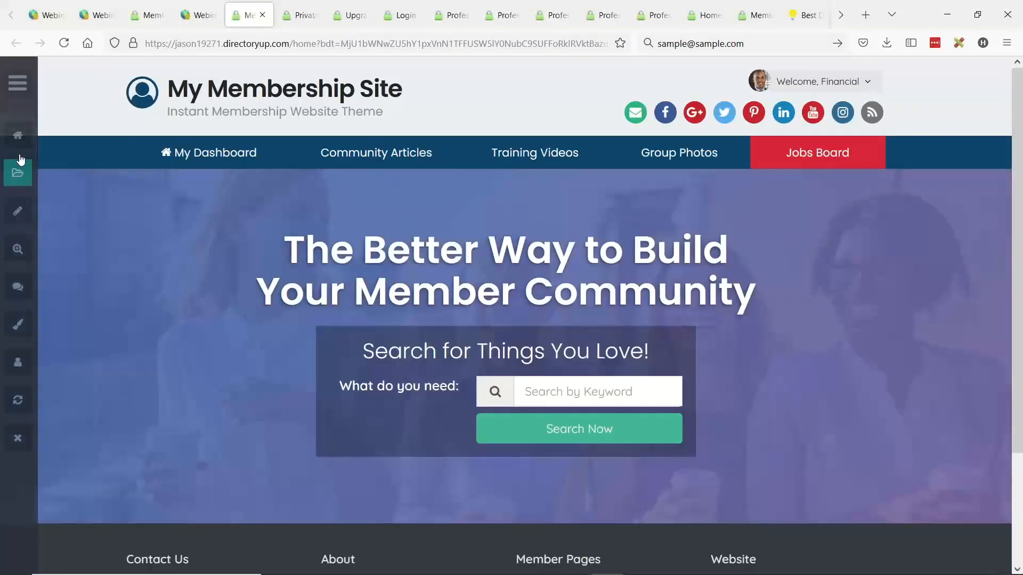
pyautogui.click(17, 82)
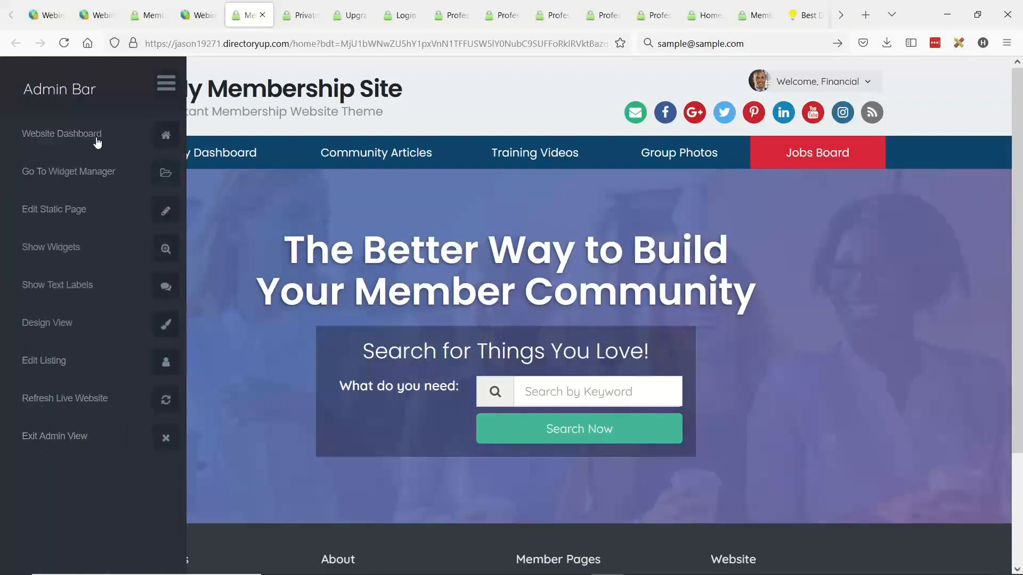
# - Reload the live private page in admin view and show its on-page text labels
pyautogui.click(294, 17)
pyautogui.click(64, 44)
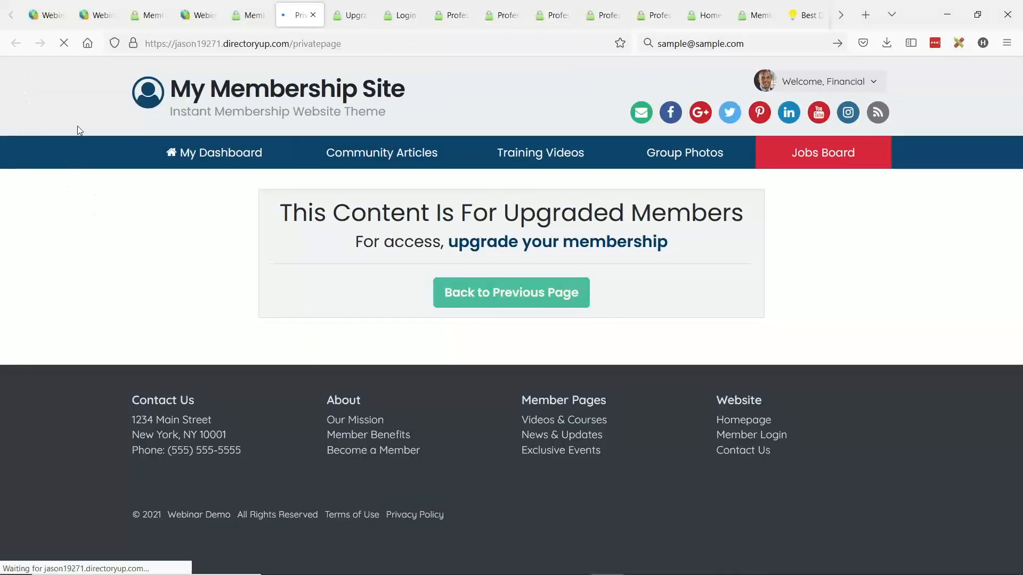
pyautogui.moveTo(24, 90)
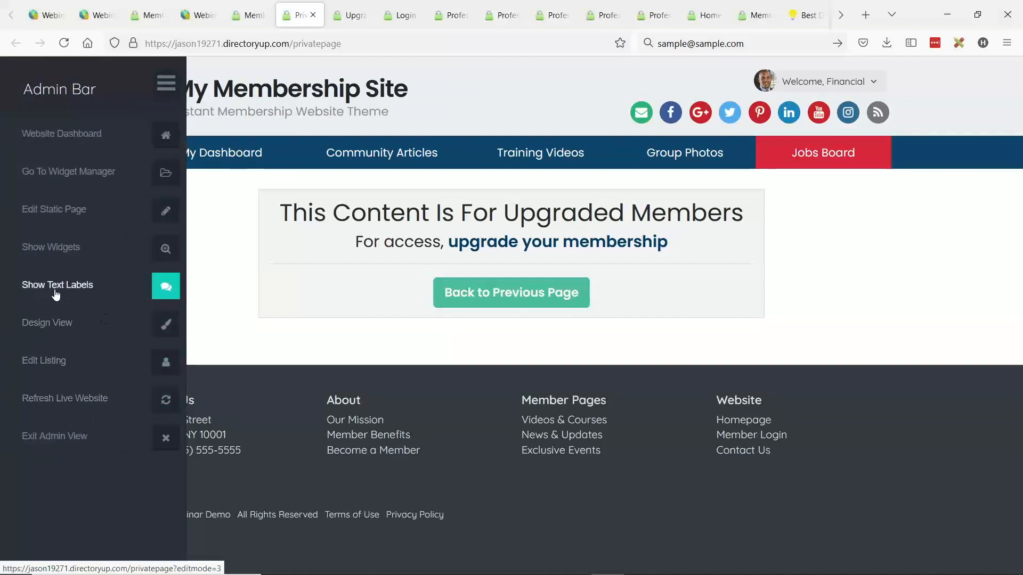
pyautogui.click(166, 288)
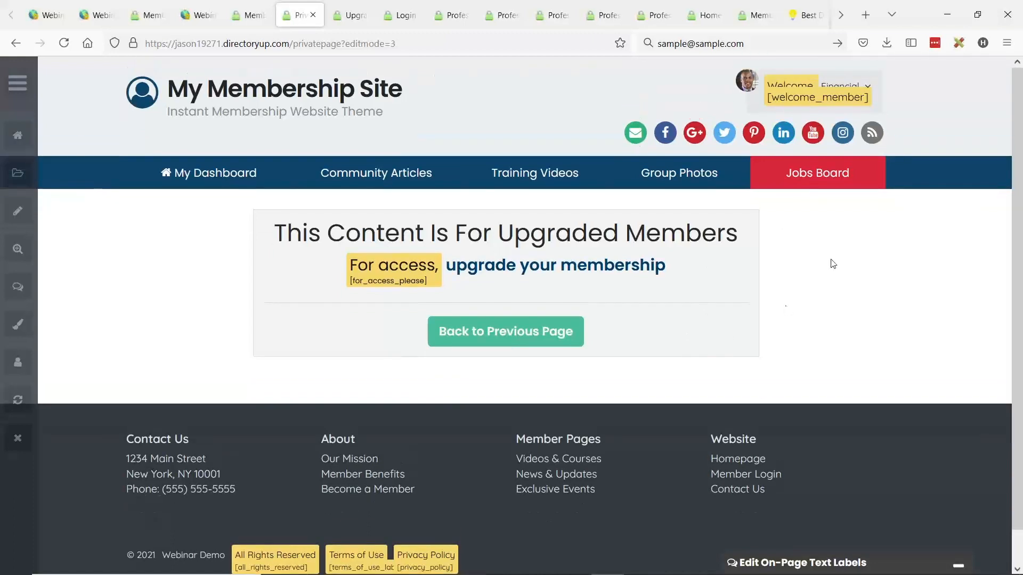
# - Examine the private page's restriction heading and look through the on-page text labels for the entries that form it
pyautogui.moveTo(275, 230); pyautogui.dragTo(702, 234)
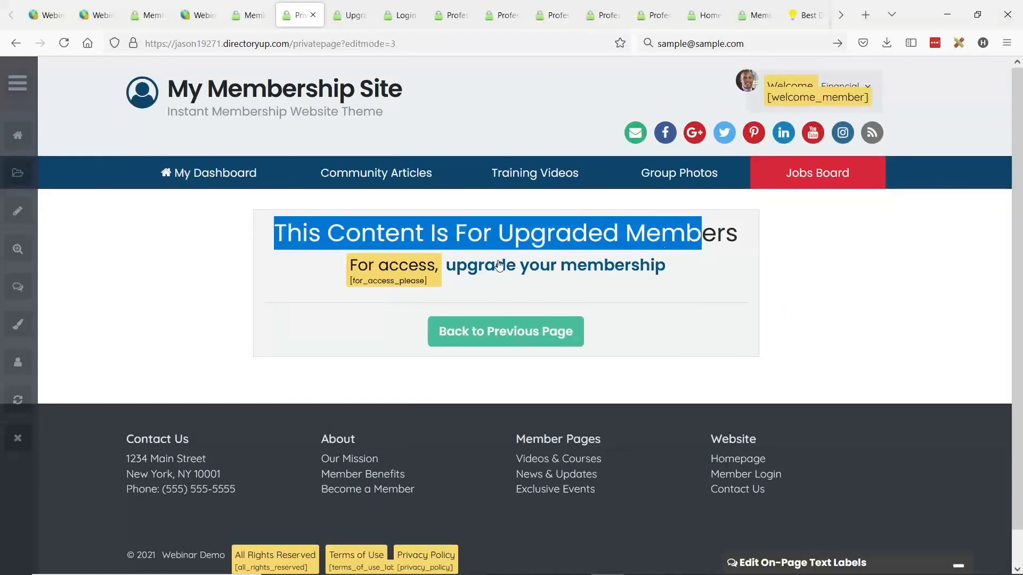
pyautogui.click(511, 219)
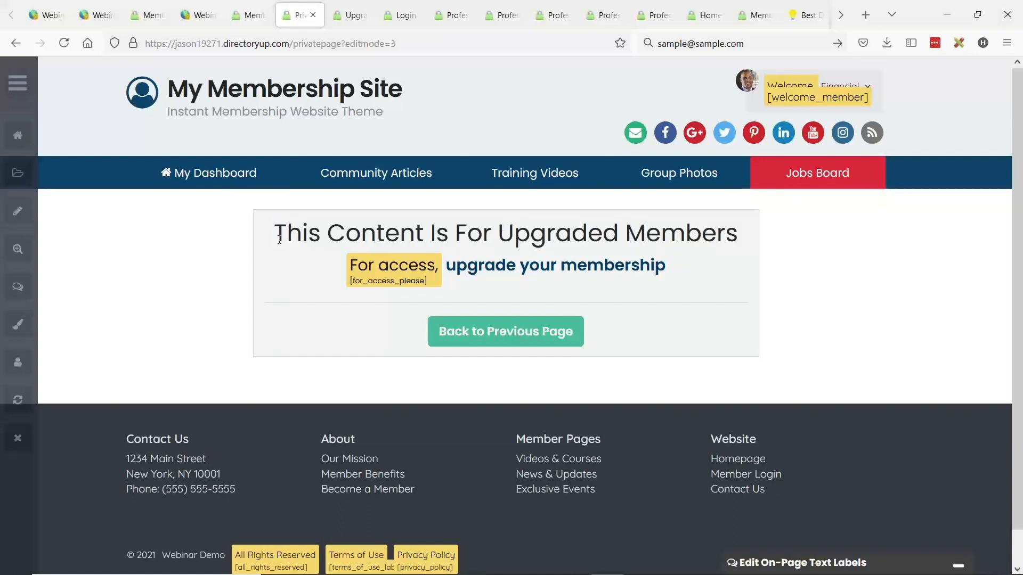
pyautogui.scroll(-1, 397, 297)
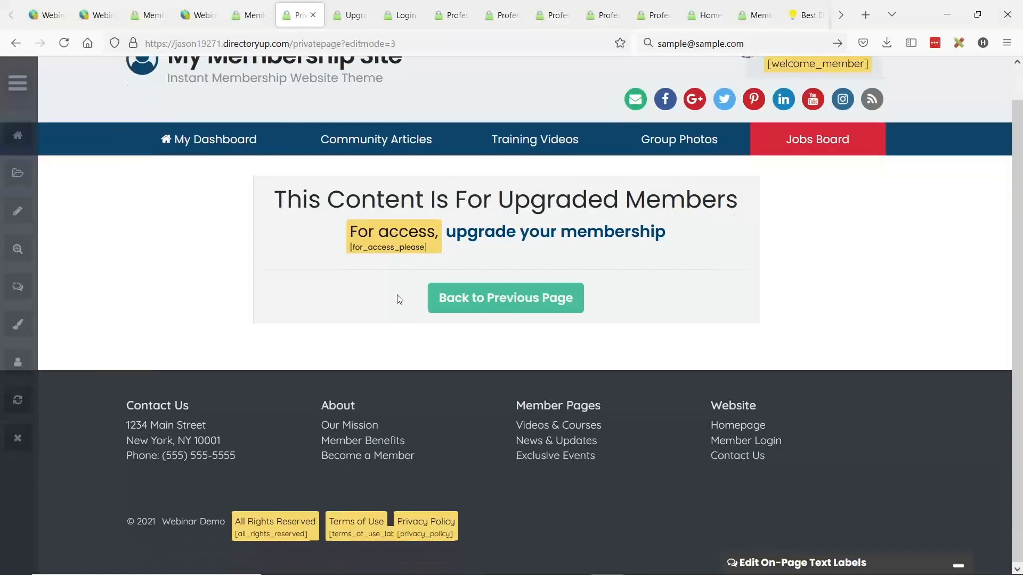
pyautogui.scroll(1, 768, 160)
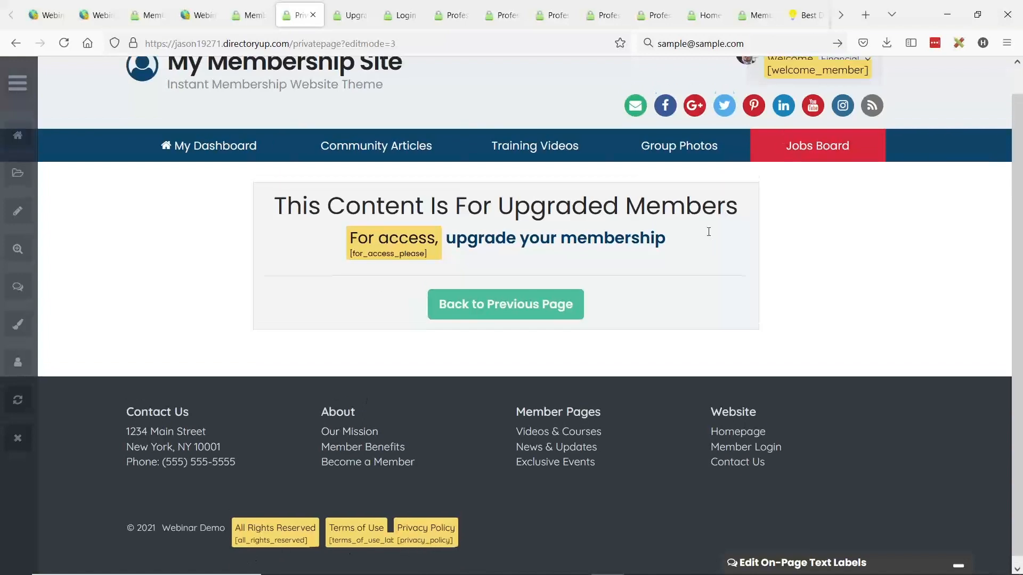
pyautogui.click(792, 565)
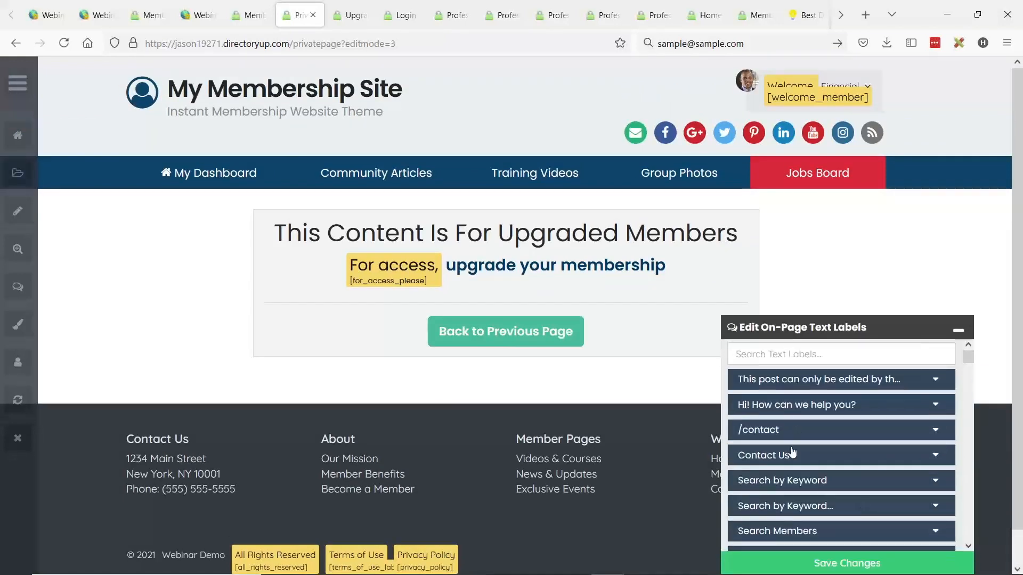
pyautogui.scroll(-6, 792, 452)
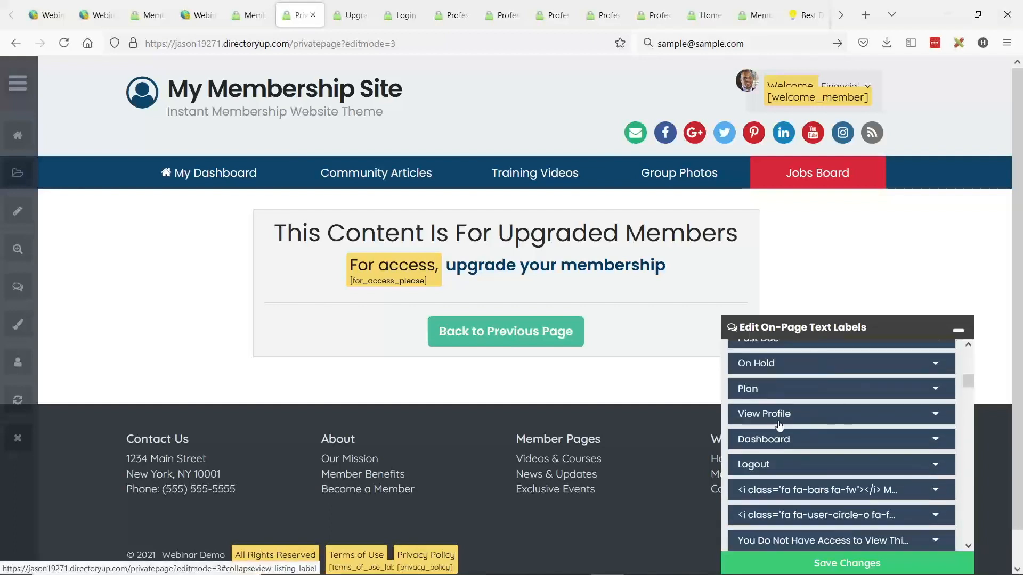
pyautogui.scroll(-6, 779, 424)
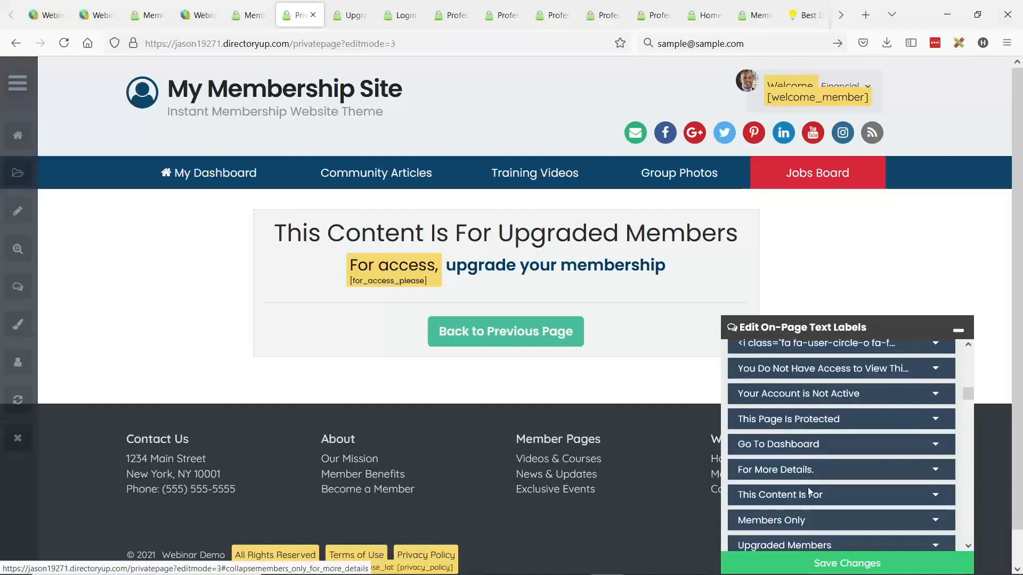
pyautogui.scroll(-3, 807, 487)
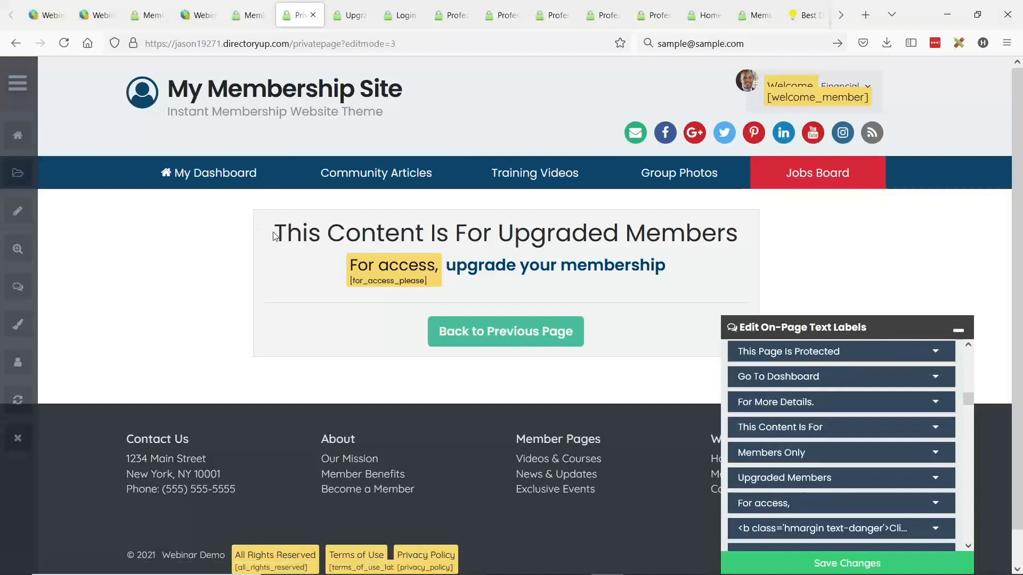
# - Search the on-page text labels for "This Content" and open the This Content Is For label
pyautogui.moveTo(279, 233); pyautogui.dragTo(423, 232)
pyautogui.hotkey('ctrl', 'c')
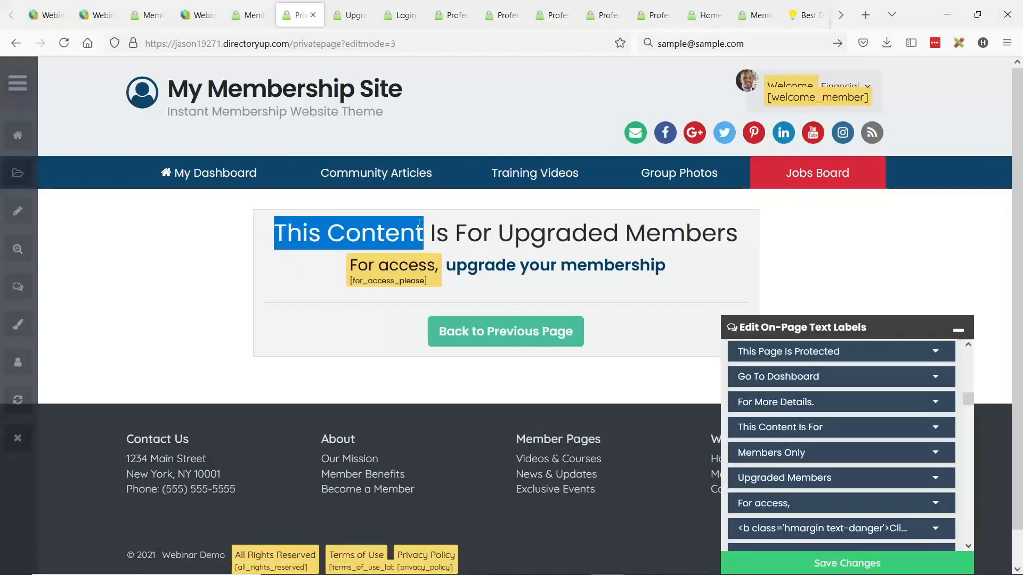
pyautogui.scroll(5, 830, 382)
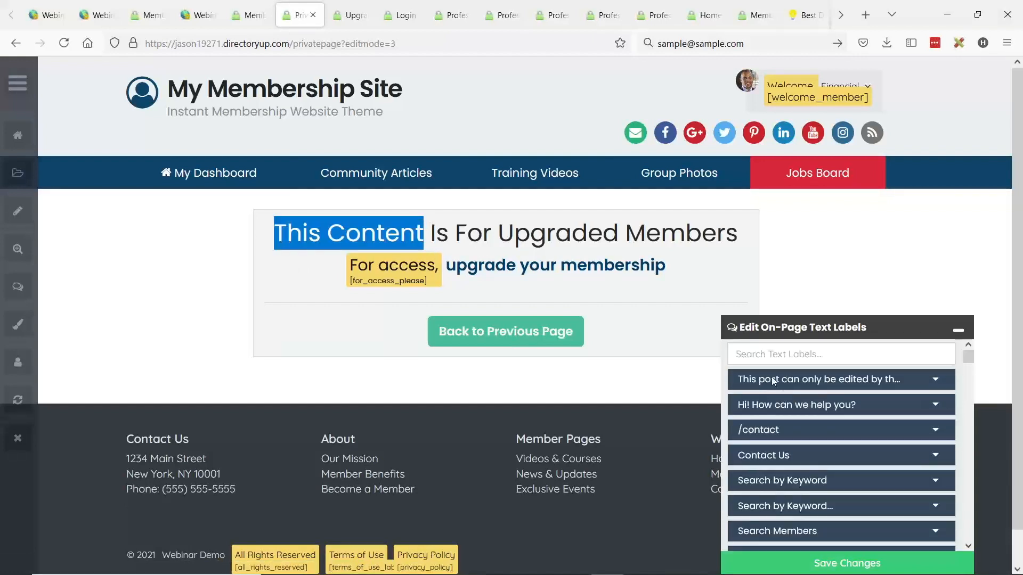
pyautogui.click(846, 354)
pyautogui.hotkey('ctrl', 'v')
pyautogui.click(774, 382)
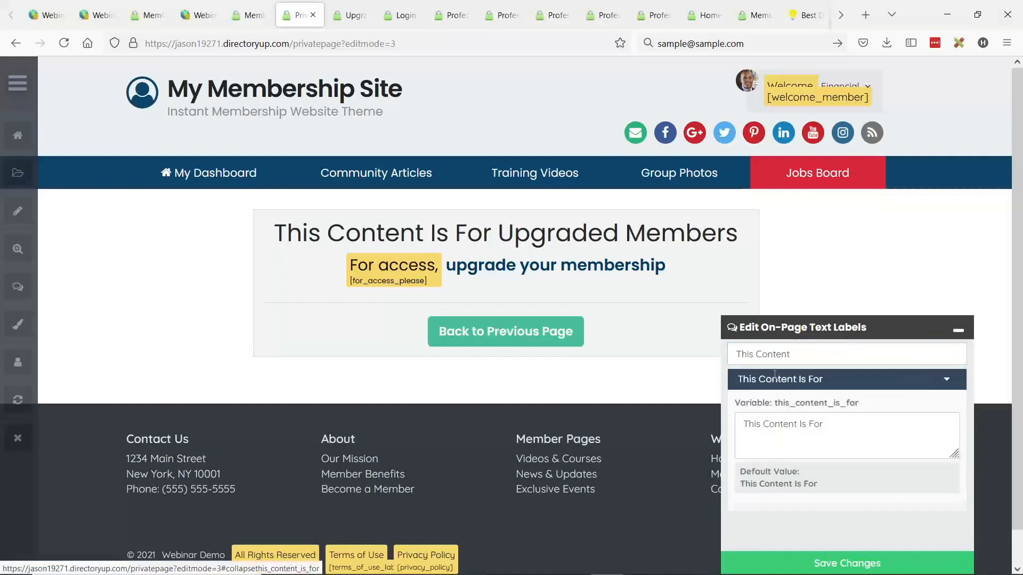
# - Replace the text of the This Content Is For label with "HELLO THERE!!!" and save the changes
pyautogui.moveTo(863, 424); pyautogui.dragTo(743, 425)
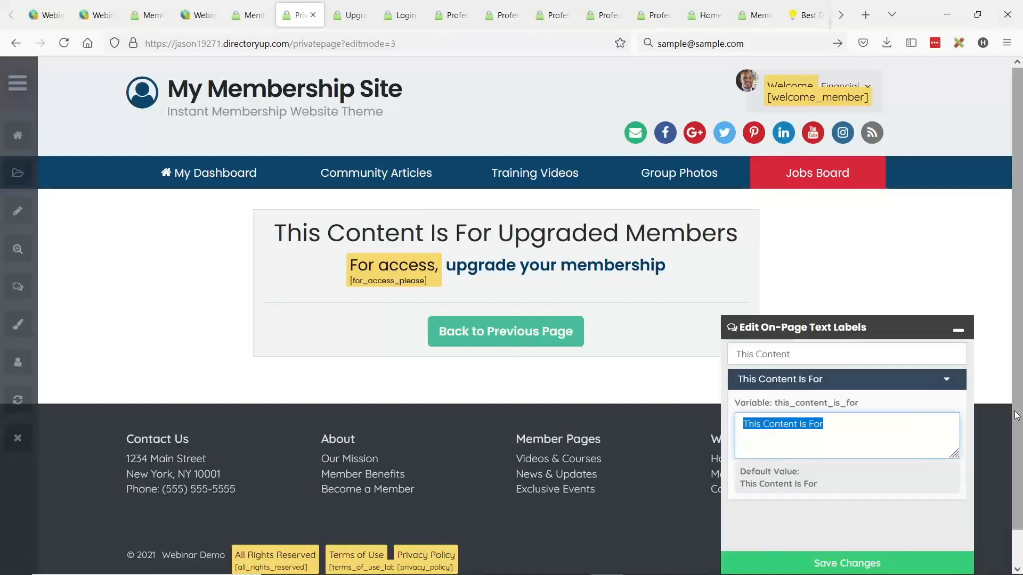
pyautogui.write('H')
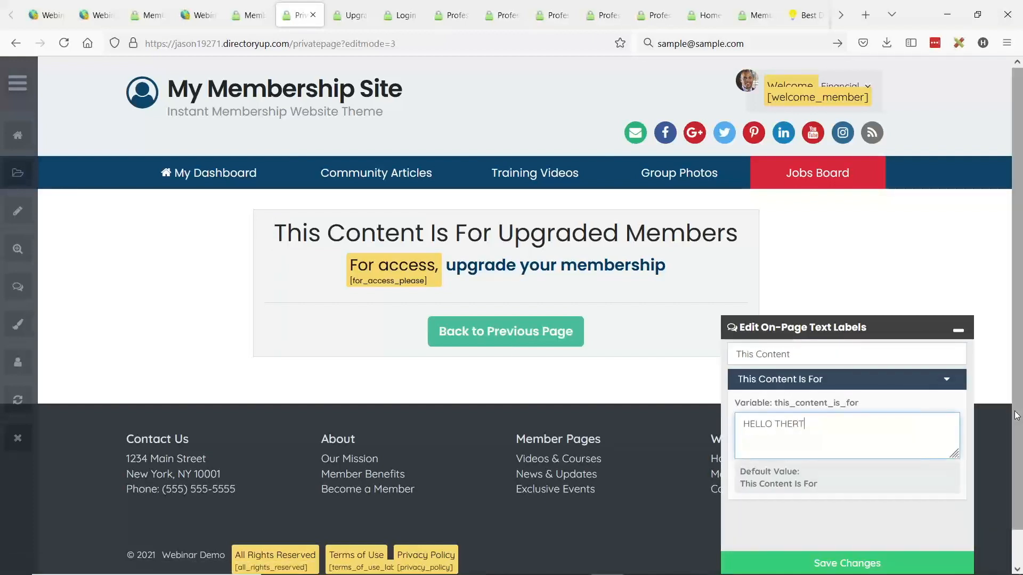
pyautogui.write('ELLO THERT')
pyautogui.press('BackSpace')
pyautogui.click(856, 564)
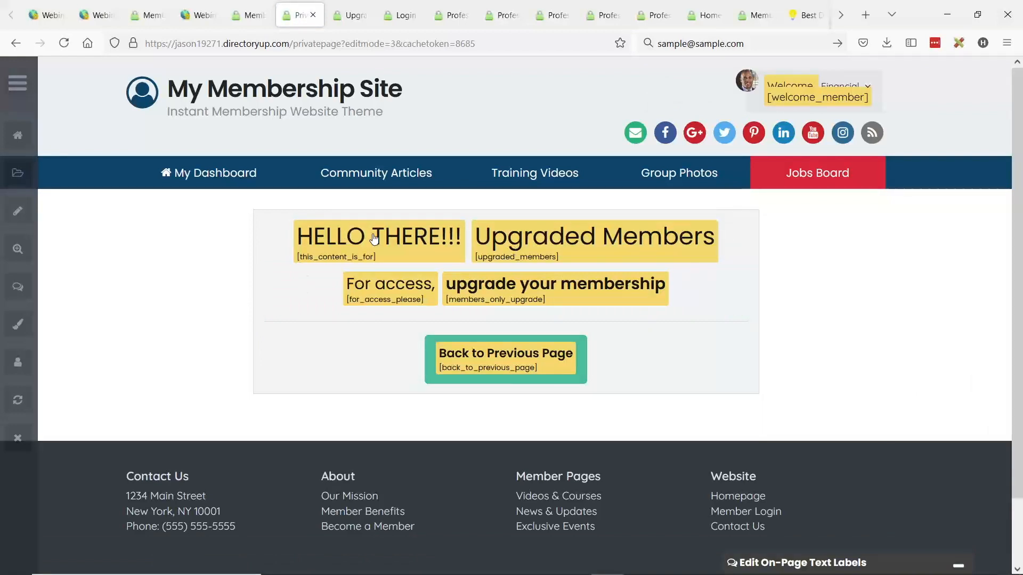
# - From the live private page, open the upgraded_members label on the admin's Text Labels page
pyautogui.click(810, 564)
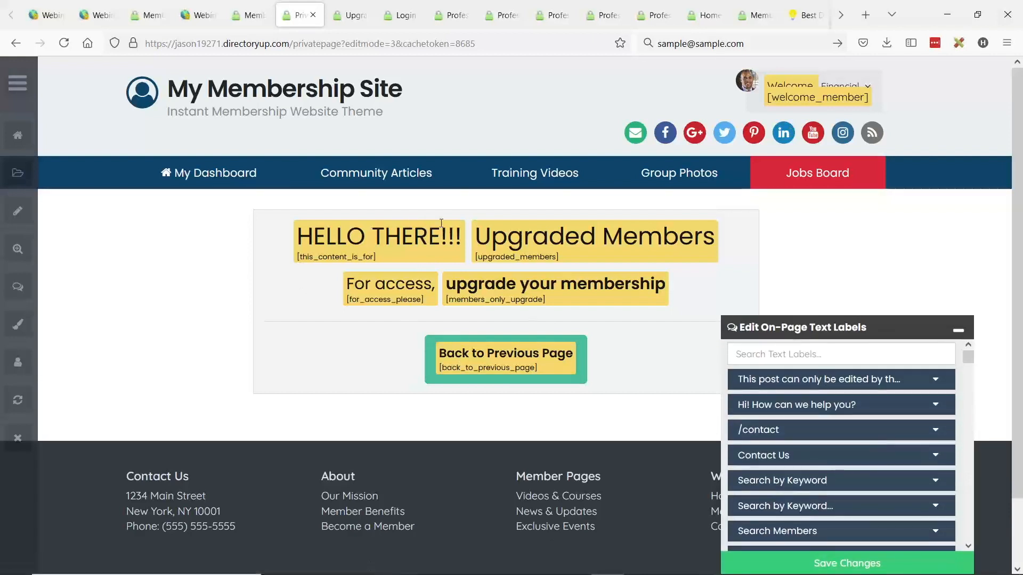
pyautogui.click(486, 261)
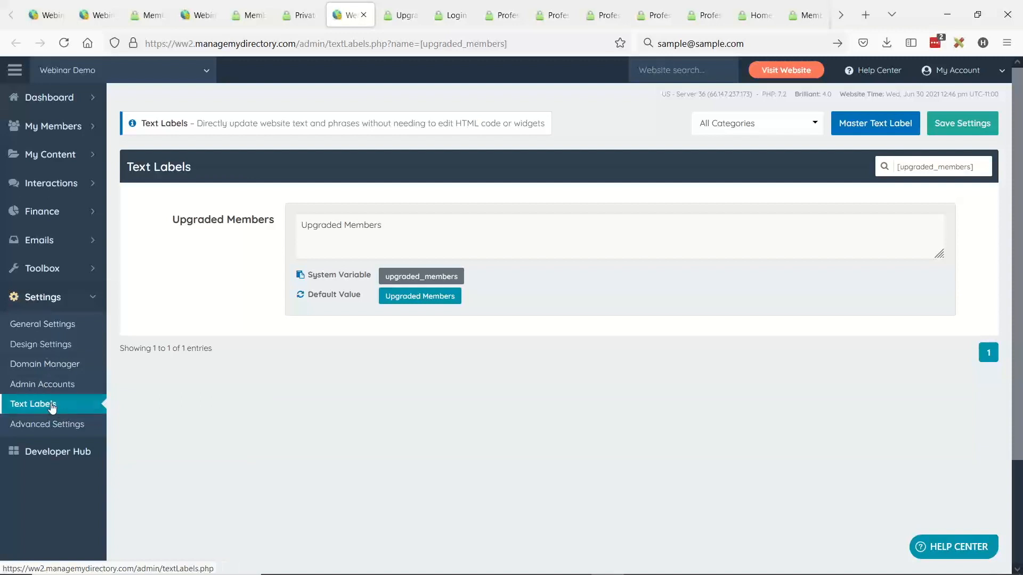
pyautogui.click(301, 15)
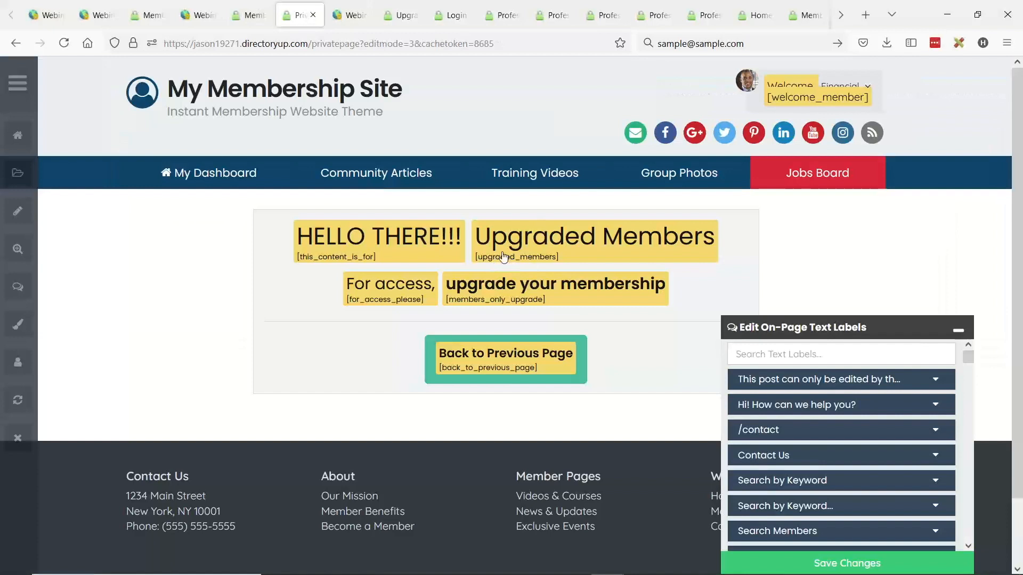
pyautogui.click(349, 11)
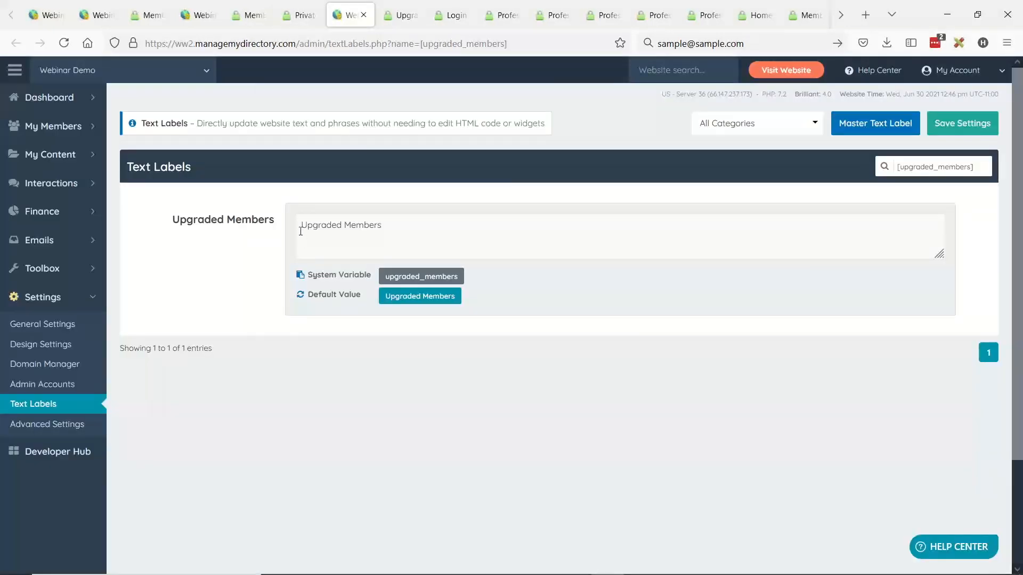
# - Set the Upgraded Members label text to "YOU NEED TO UPGRADE!!!!!!" and save the settings
pyautogui.moveTo(301, 231); pyautogui.dragTo(477, 230)
pyautogui.write('YOU NEED TO UPGRADE!!!!!')
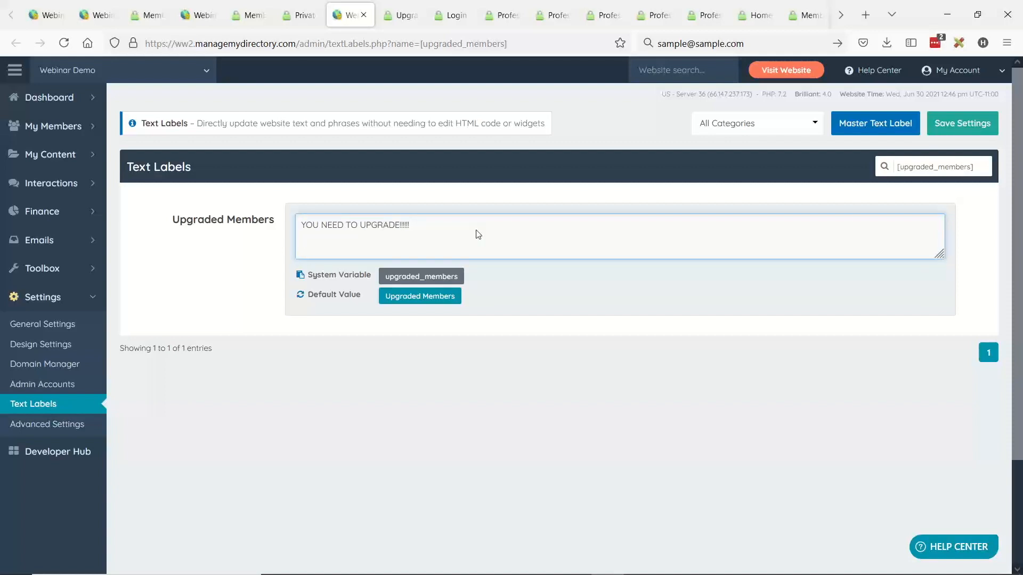
pyautogui.click(956, 133)
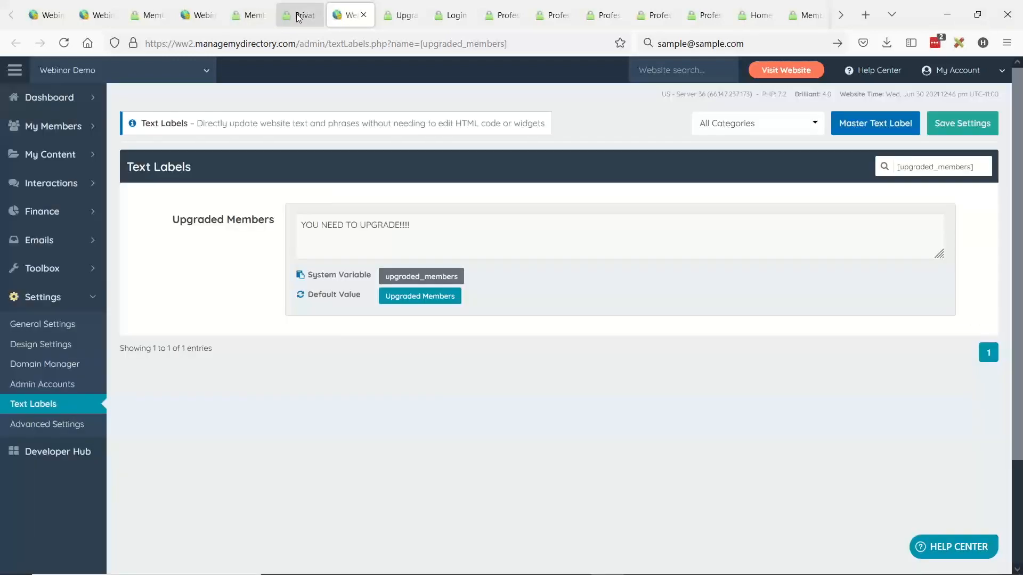
# - Reload the live private page to check the edited label, and hide the text labels to view the plain restriction message
pyautogui.click(296, 18)
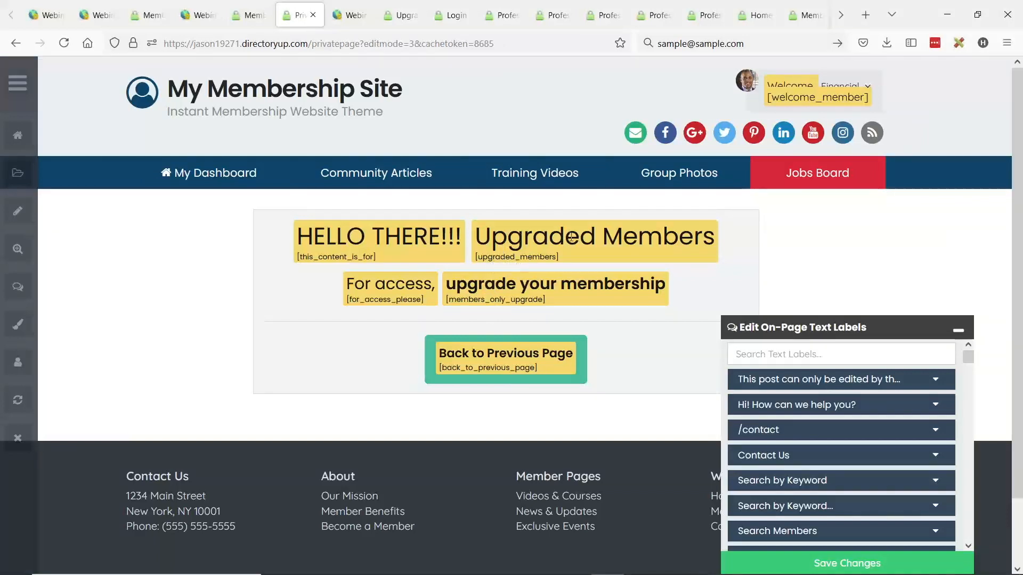
pyautogui.click(346, 15)
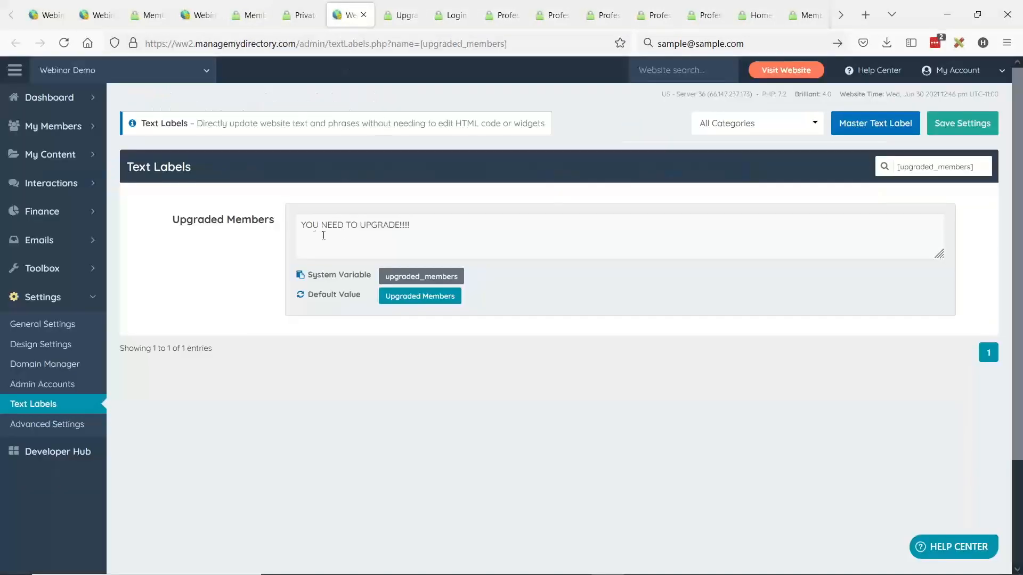
pyautogui.click(304, 16)
pyautogui.click(64, 43)
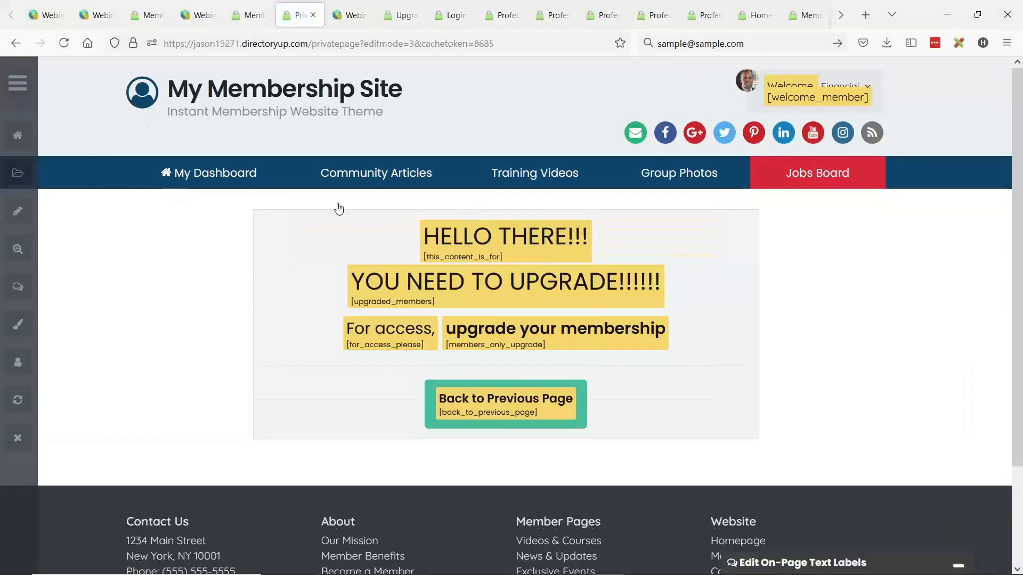
pyautogui.click(19, 86)
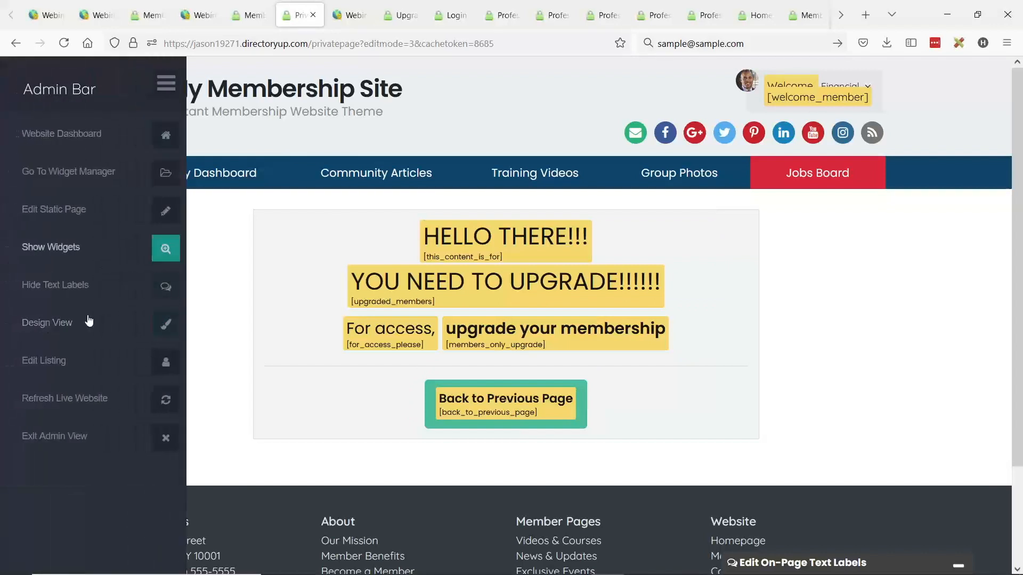
pyautogui.click(51, 289)
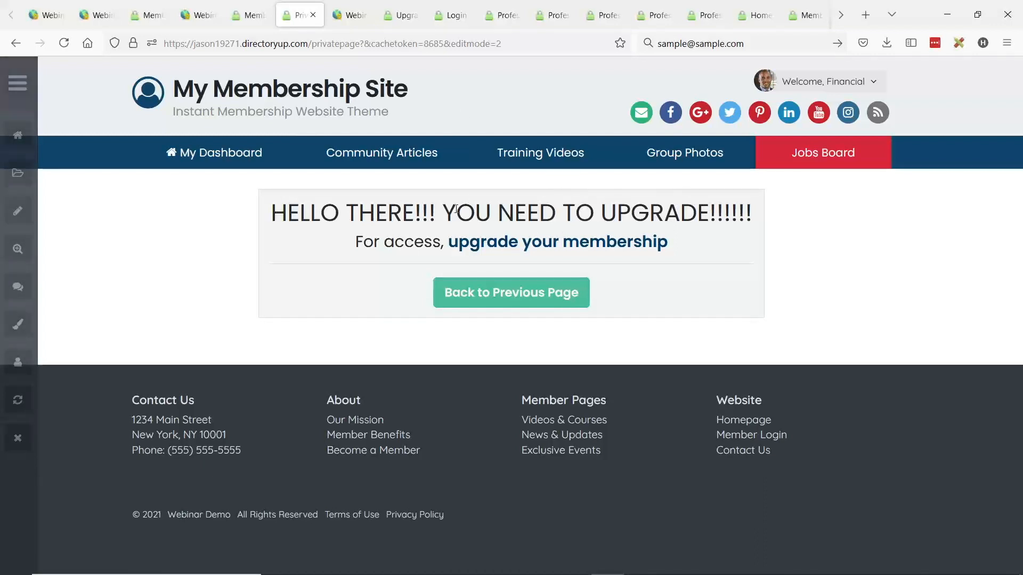
# - Return to the admin's Text Labels page and clear the upgraded_members search term
pyautogui.hotkey('ctrl', 'Tab')
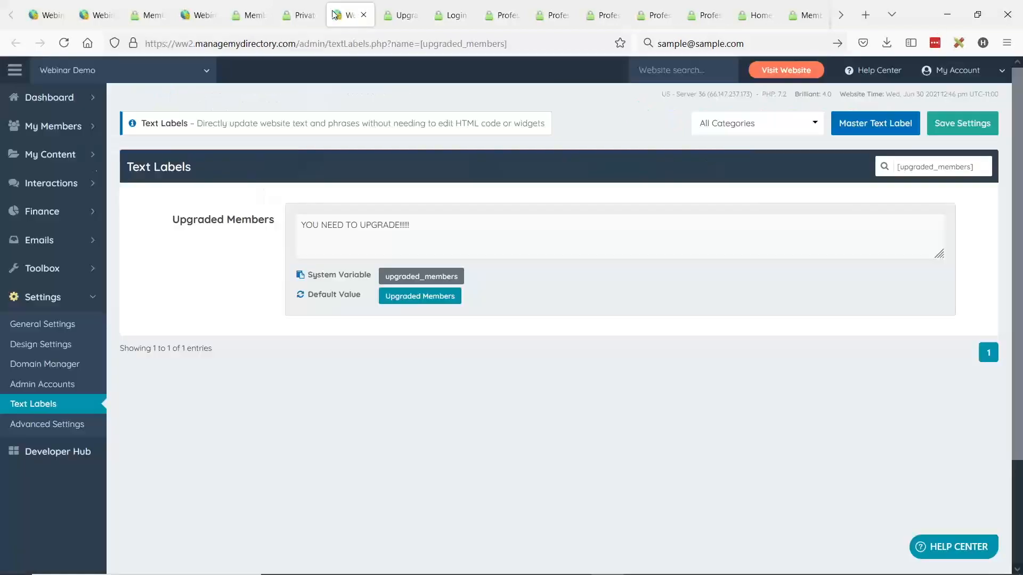
pyautogui.tripleClick(922, 165)
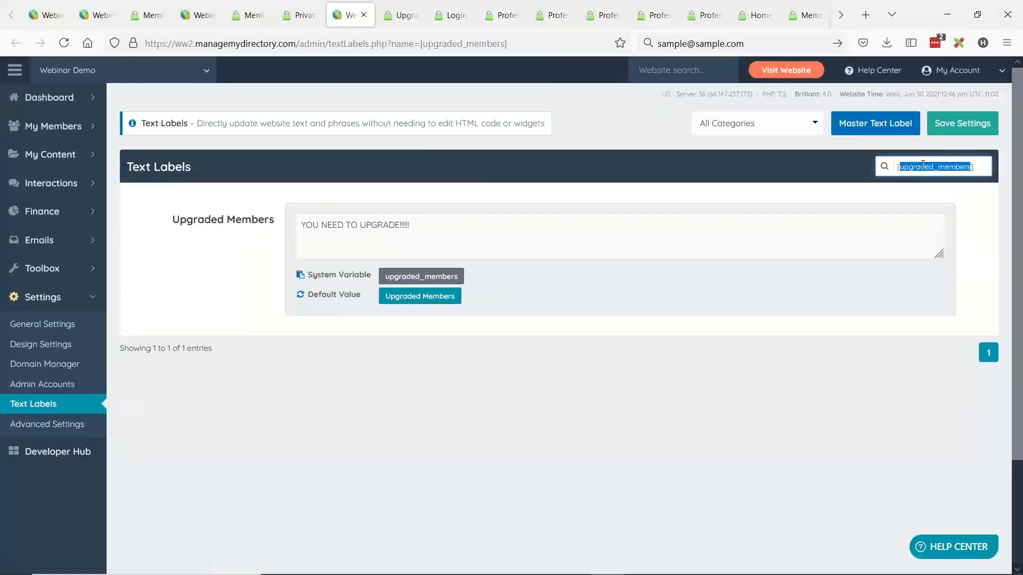
pyautogui.press('BackSpace')
# - Show the text labels on the live private page again and look over the labelled restriction message and footer
pyautogui.hotkey('ctrl', 'shift', 'Tab')
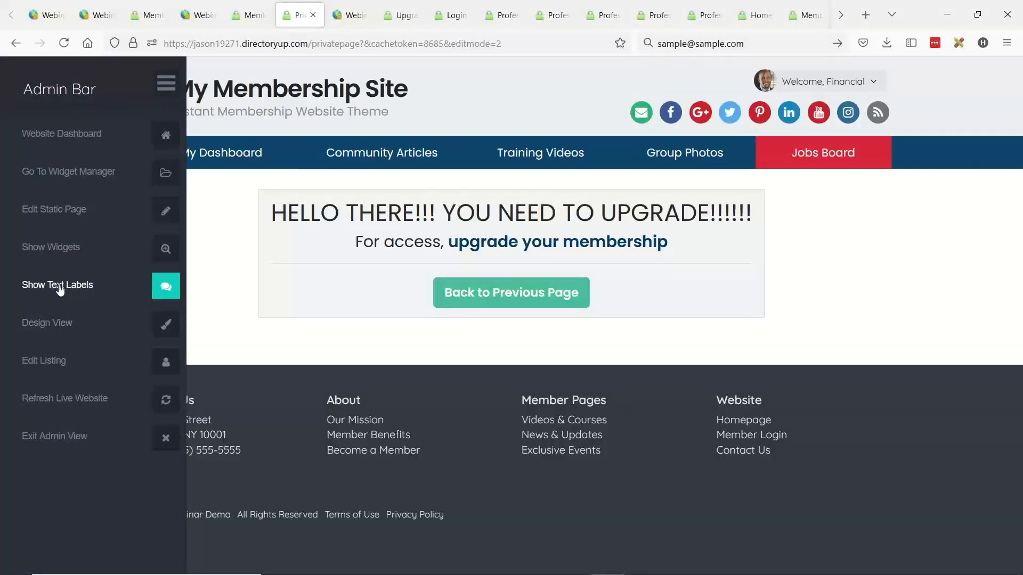
pyautogui.click(65, 289)
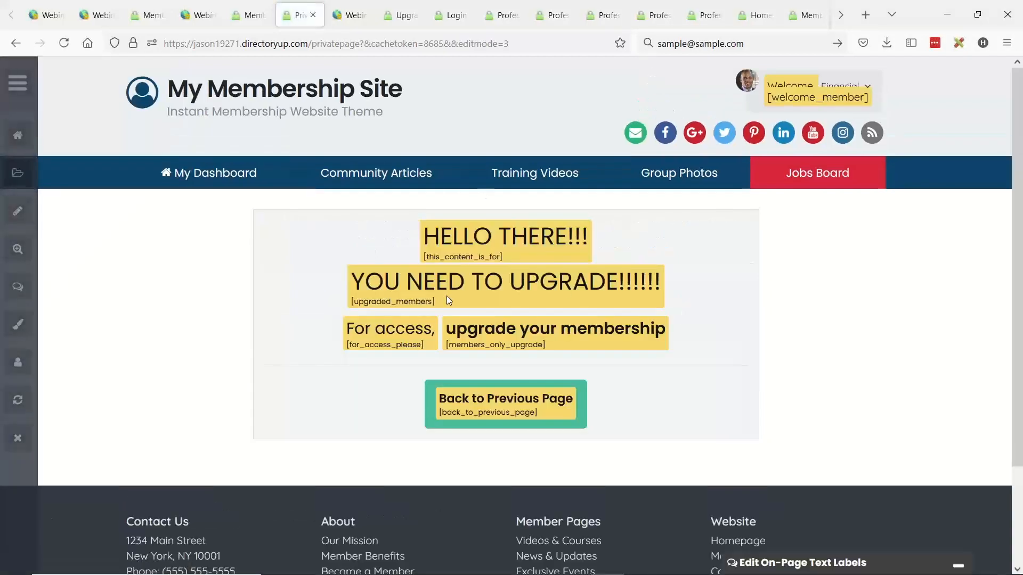
pyautogui.scroll(-2, 586, 343)
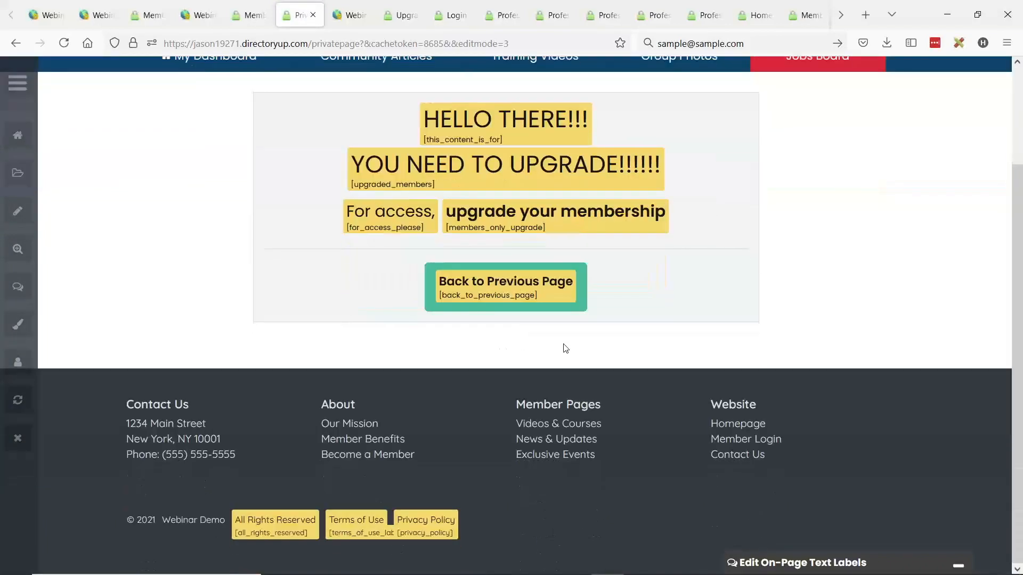
pyautogui.scroll(3, 565, 348)
pyautogui.hotkey('alt', 'Tab')
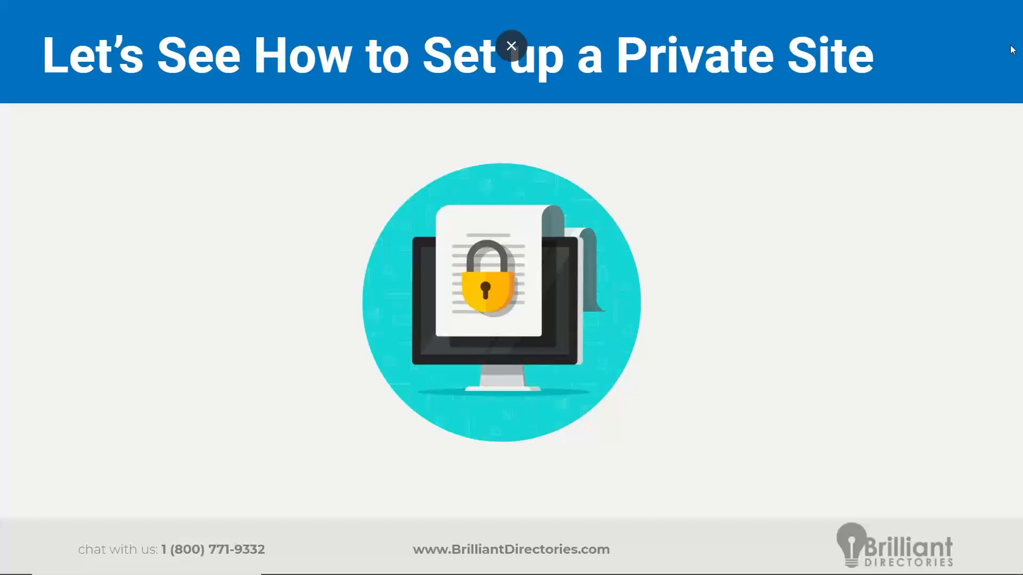
pyautogui.click(286, 228)
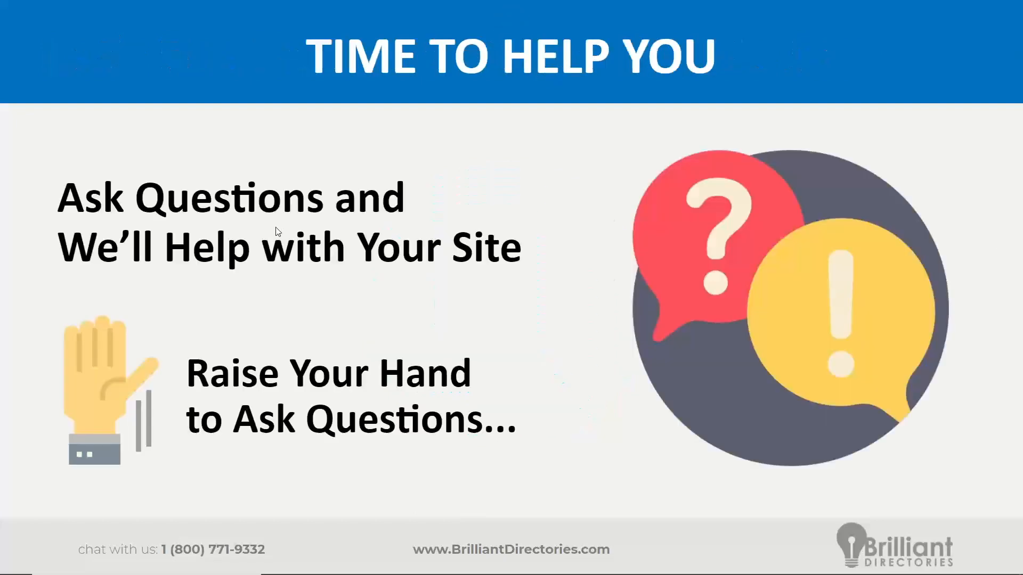